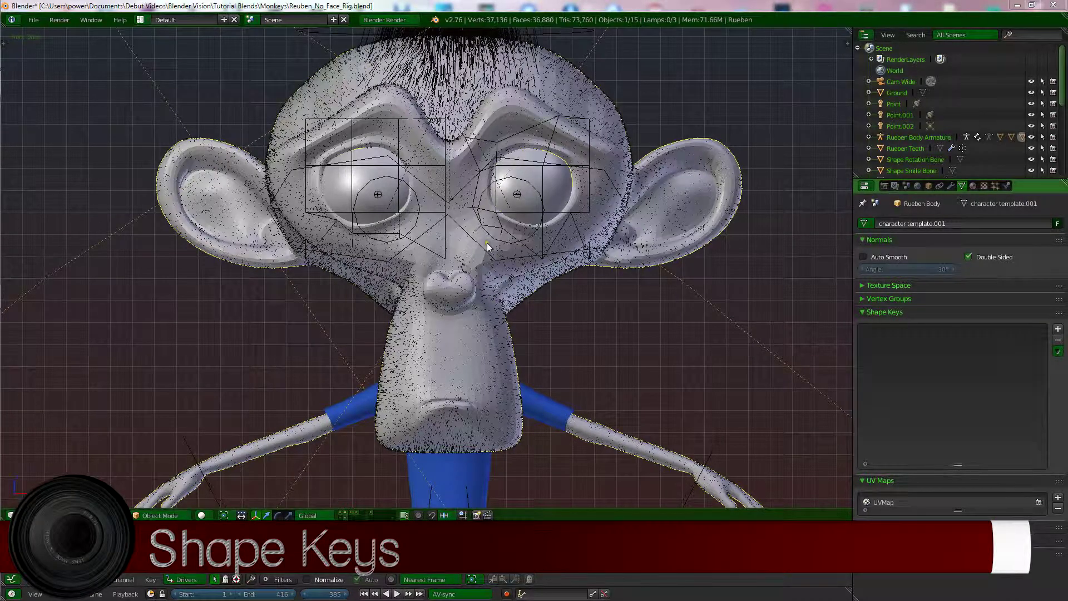
Add a Basis shape key to the monkey body mesh, plus a second shape key named Jaw
mouse_move(481, 289)
middle_mouse_down()
mouse_move(596, 310)
mouse_move(594, 334)
mouse_move(378, 290)
mouse_move(575, 315)
mouse_move(584, 384)
mouse_move(612, 334)
mouse_move(478, 266)
mouse_move(446, 326)
mouse_move(478, 314)
mouse_move(477, 302)
middle_mouse_up()
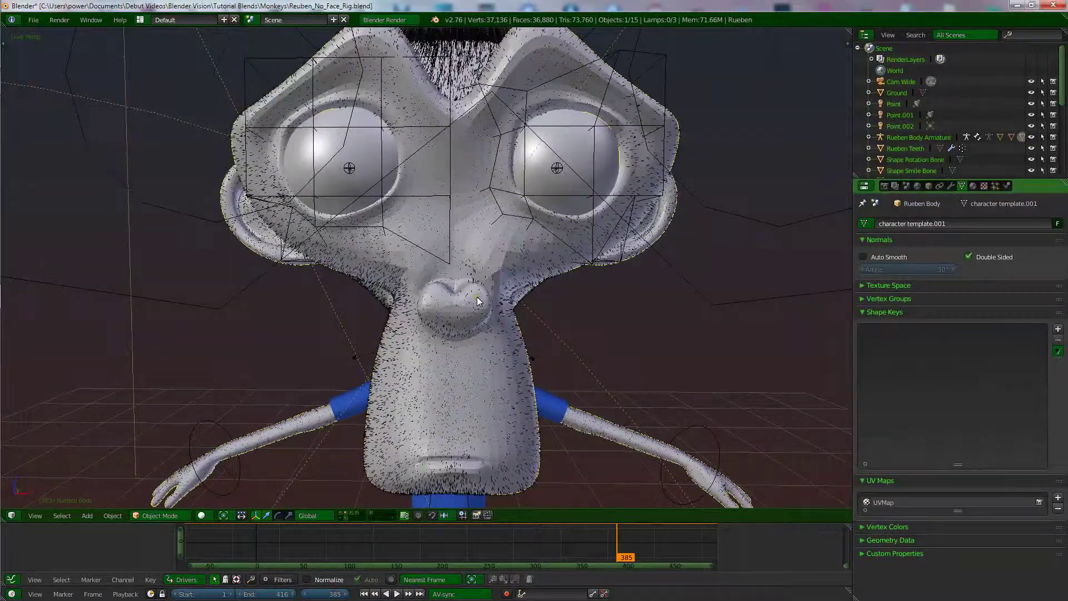
key("KP_1")
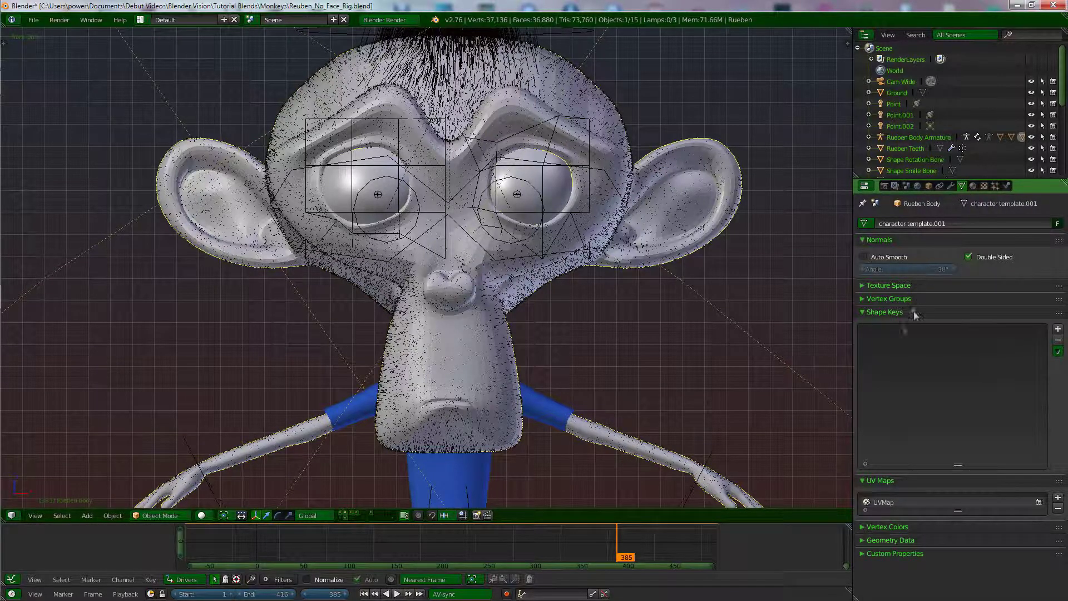
left_click(867, 312)
left_click(867, 312)
left_click(1059, 330)
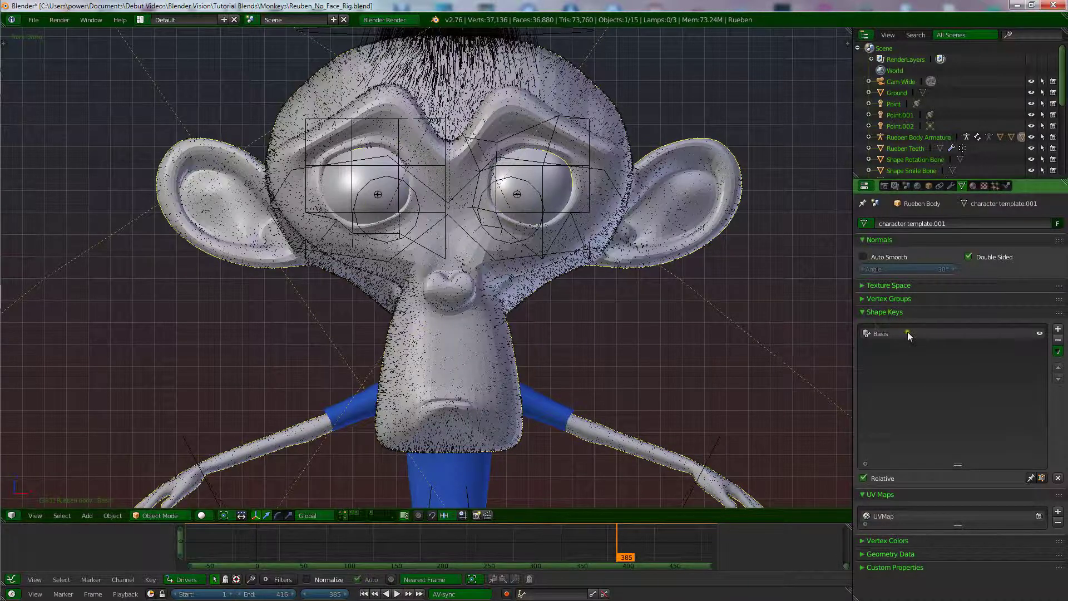
left_click(1058, 329)
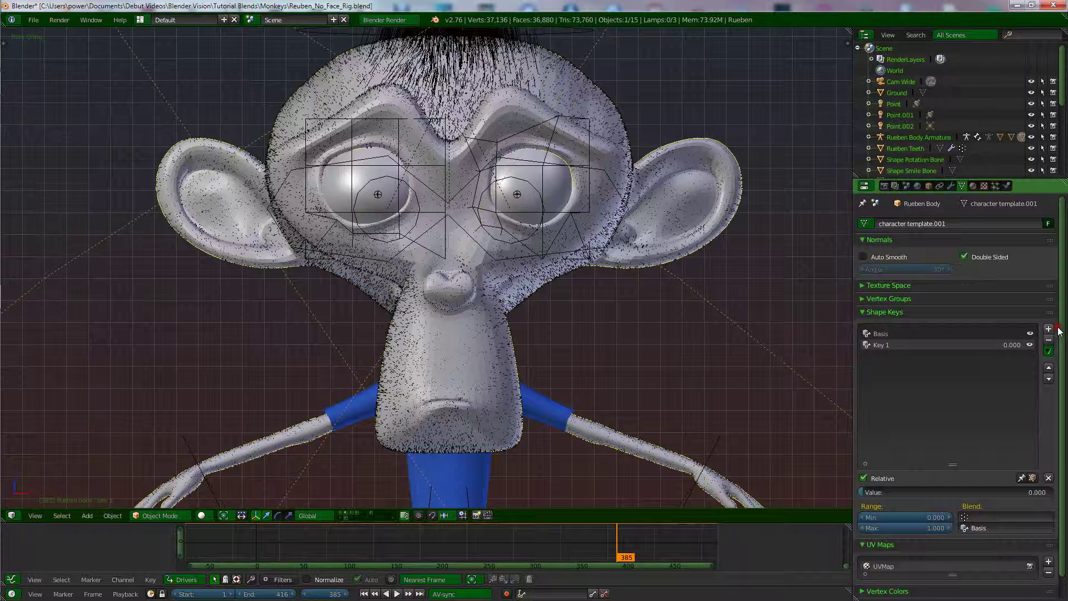
double_click(884, 345)
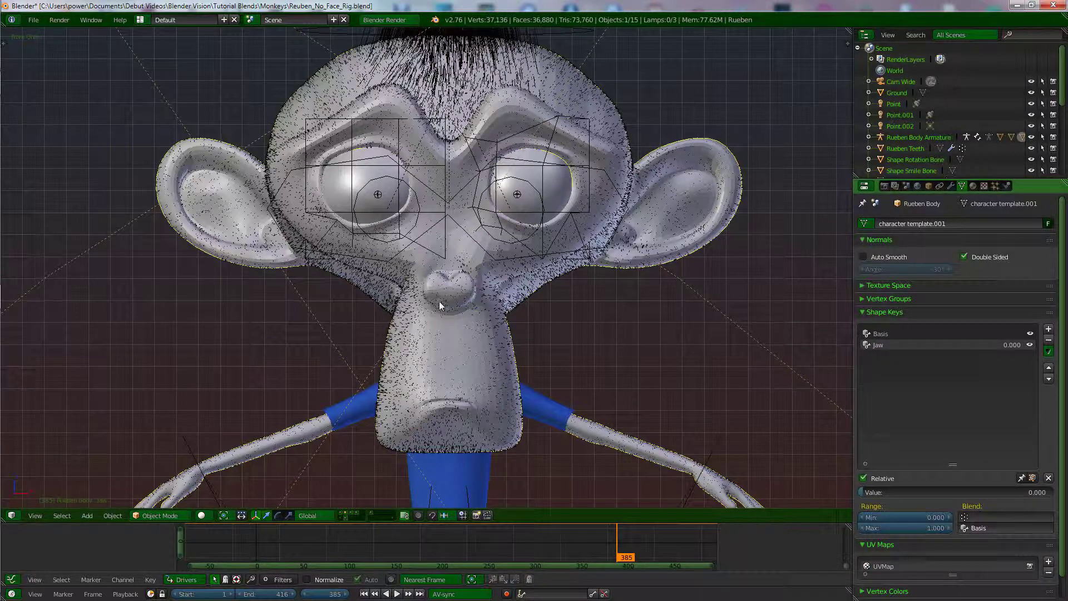
With the Jaw key active, select the central vertices below the mouth in edit mode and enable proportional editing
key("Tab")
left_click(750, 279)
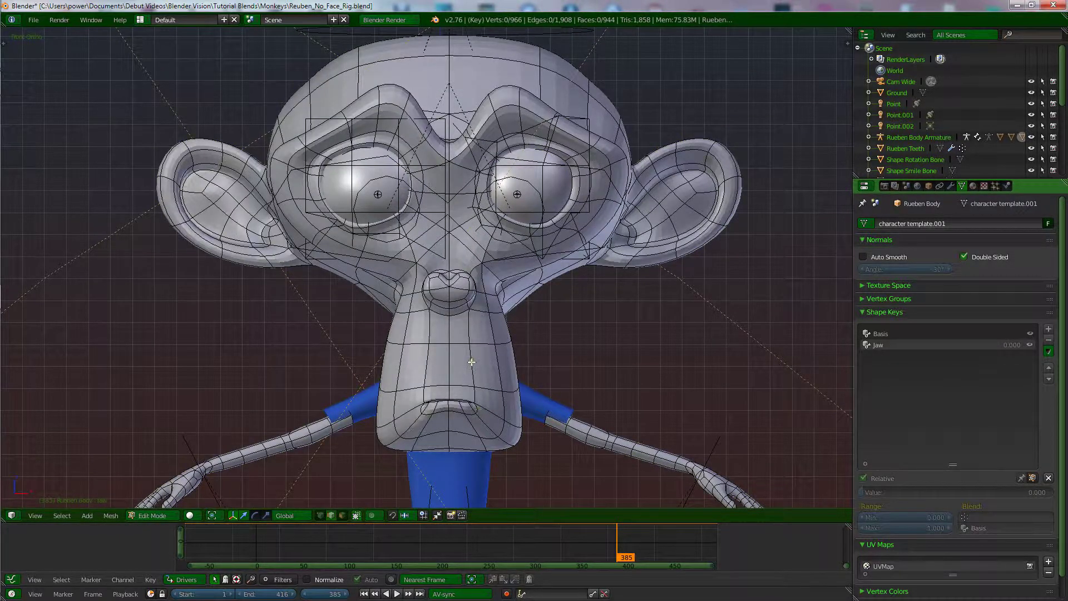
key("ctrl+Tab")
left_click(448, 361)
right_click(449, 428)
middle_click_drag(483, 387, 502, 333, "shift")
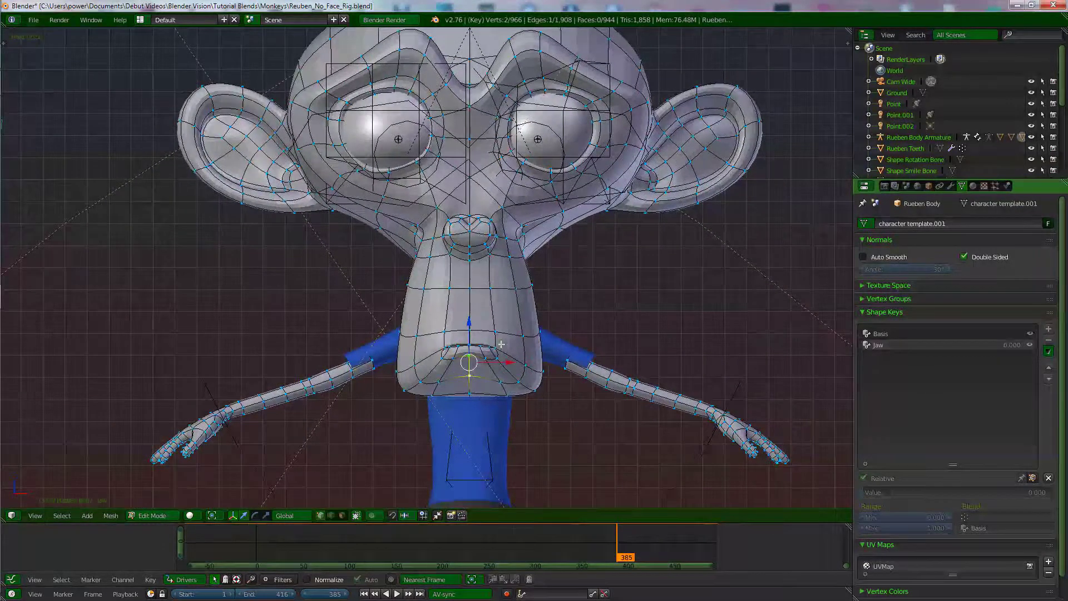
left_click(375, 517)
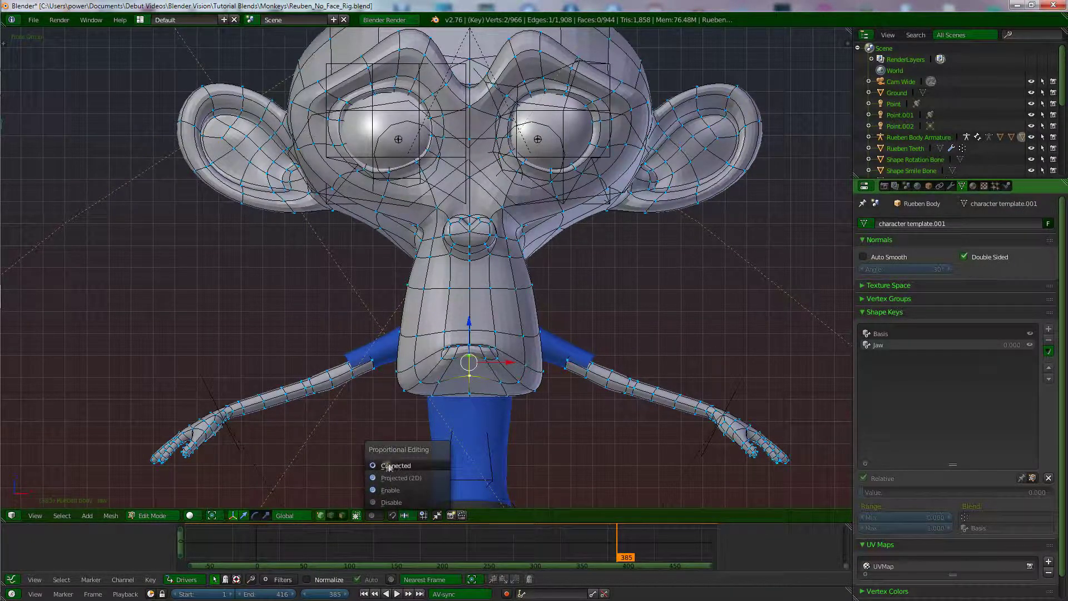
left_click(389, 490)
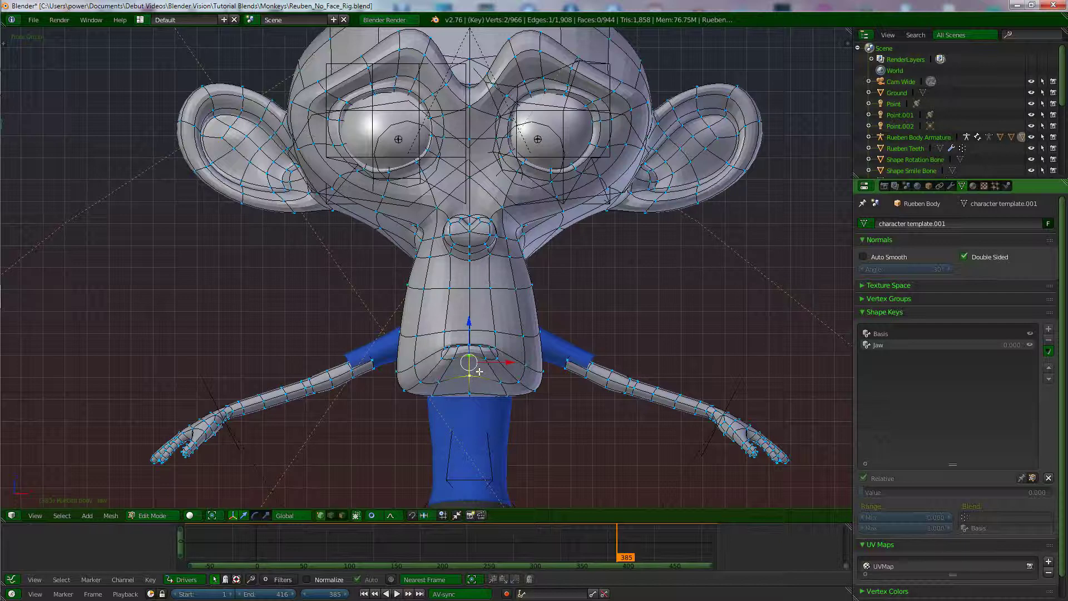
Pull the chin vertices down to open the mouth with a proportional size of about 0.29, and test the Jaw key's value
key("g")
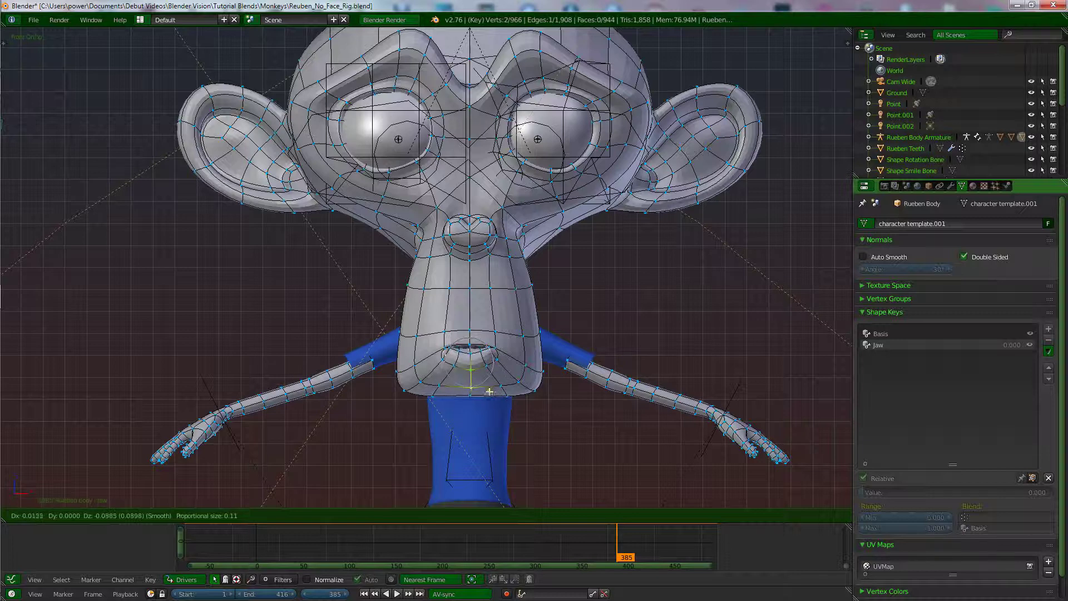
scroll(492, 383, "down", 3)
scroll(492, 383, "down", 4)
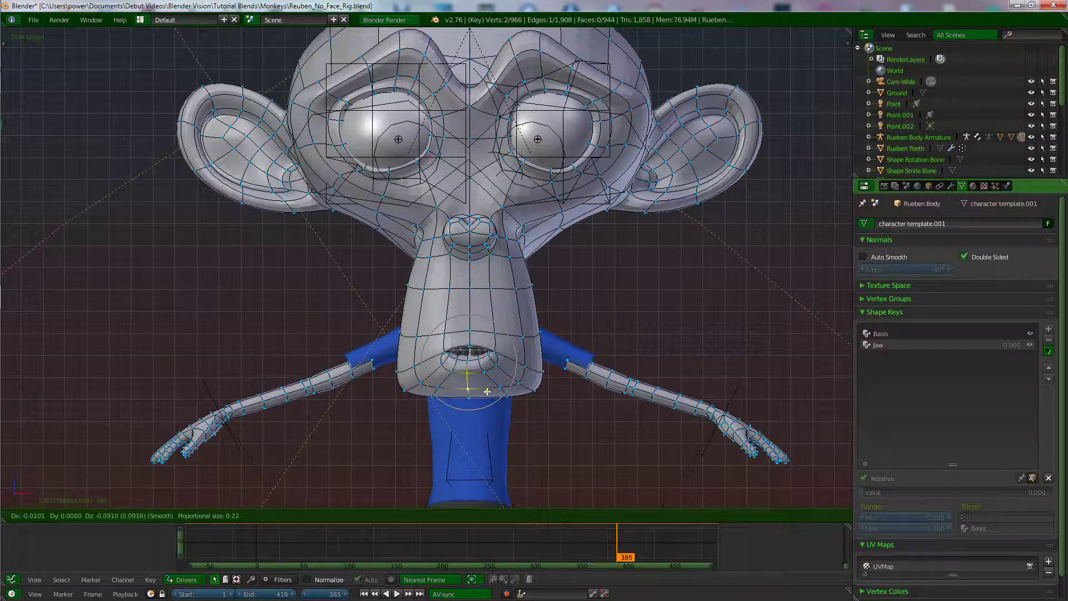
scroll(490, 403, "down", 3)
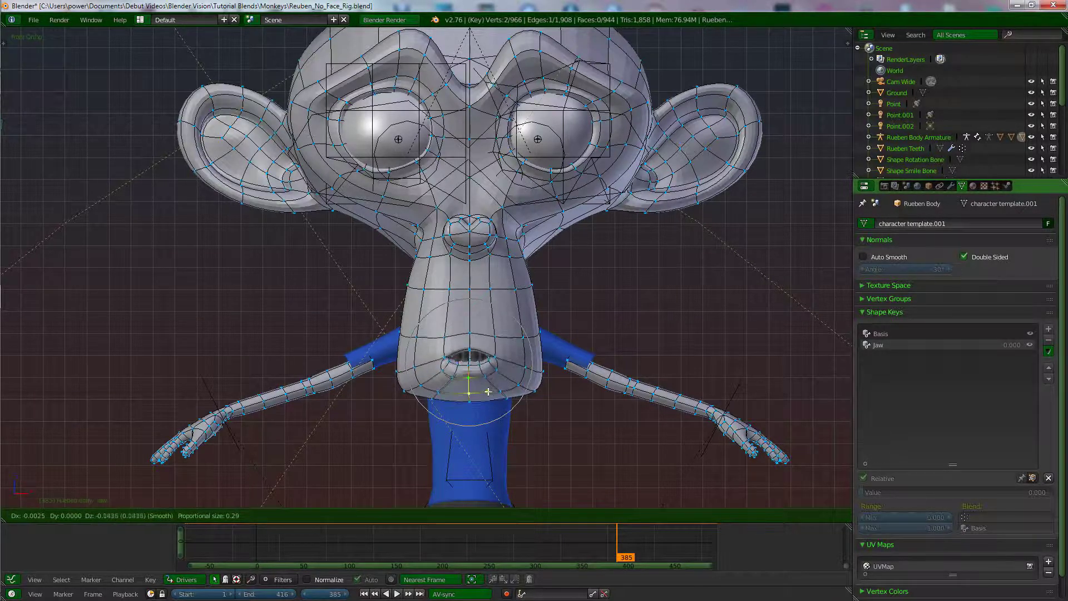
left_click(488, 403)
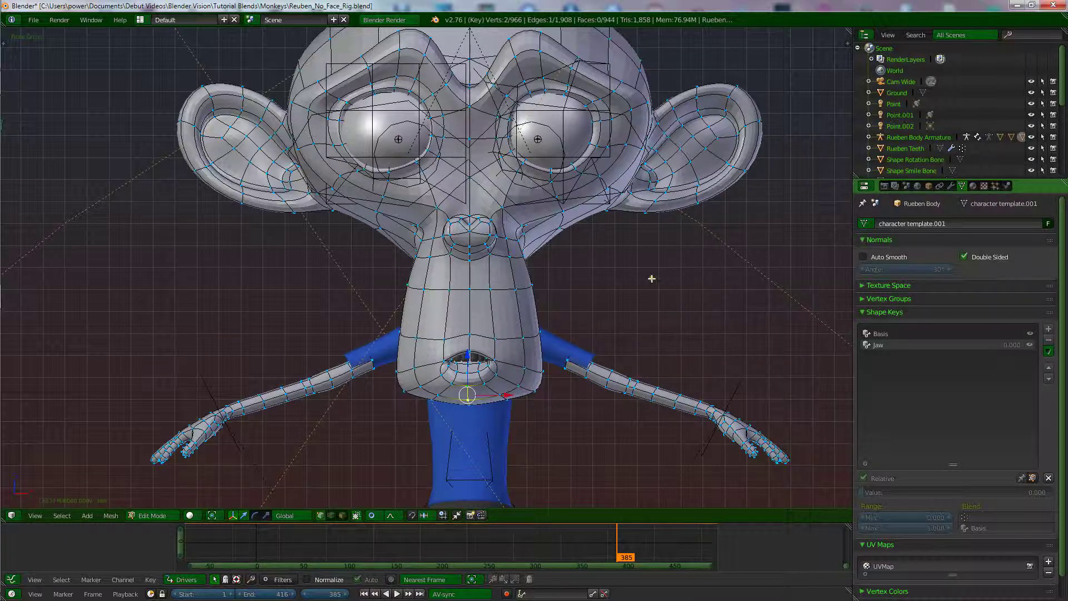
key("Tab")
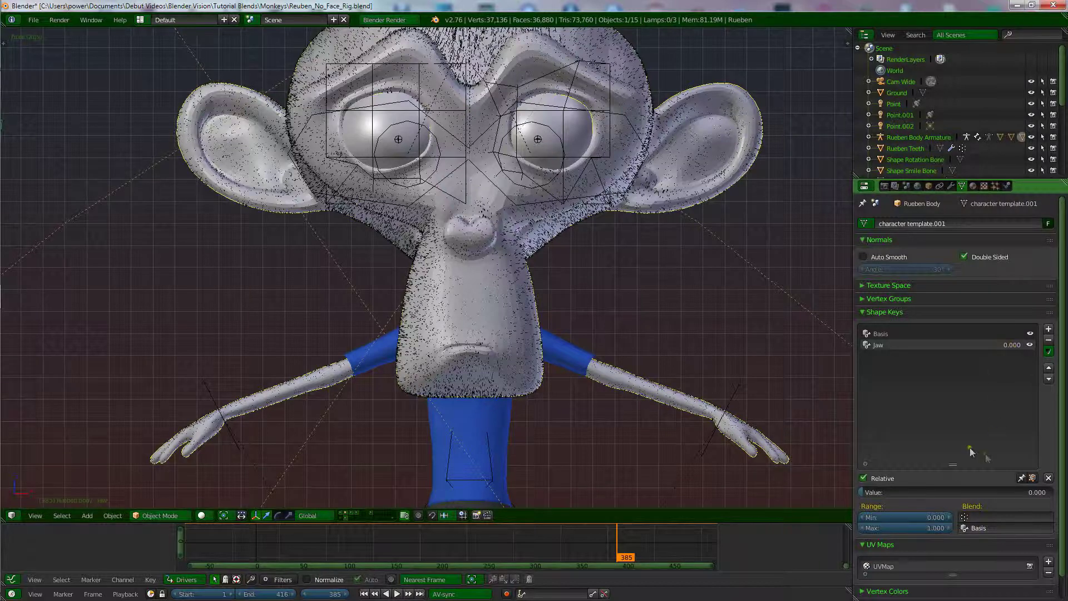
left_click_drag(912, 492, 813, 500)
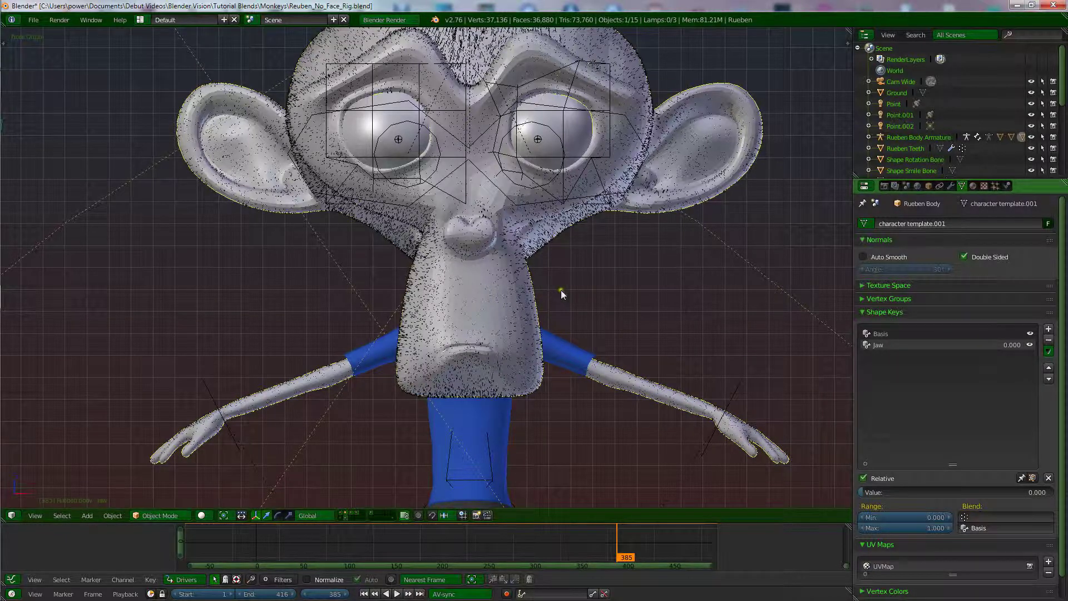
Put the Rueben Body Armature into edit mode and select the upright eye target bone in front of the face
middle_click_drag(543, 280, 566, 272)
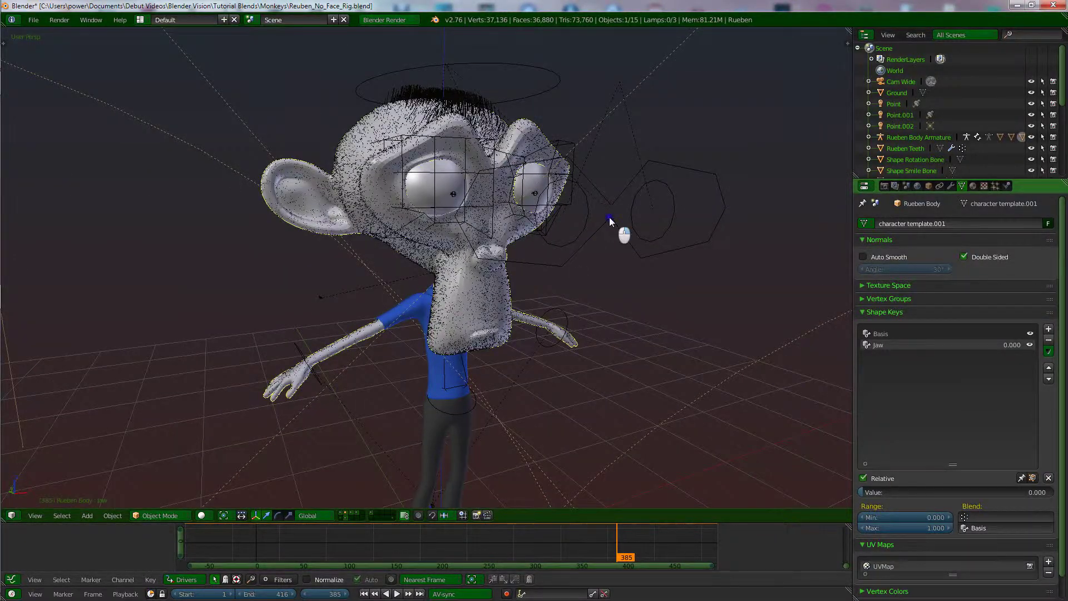
right_click(608, 218)
middle_click_drag(488, 329, 500, 292)
scroll(499, 292, "up", 2)
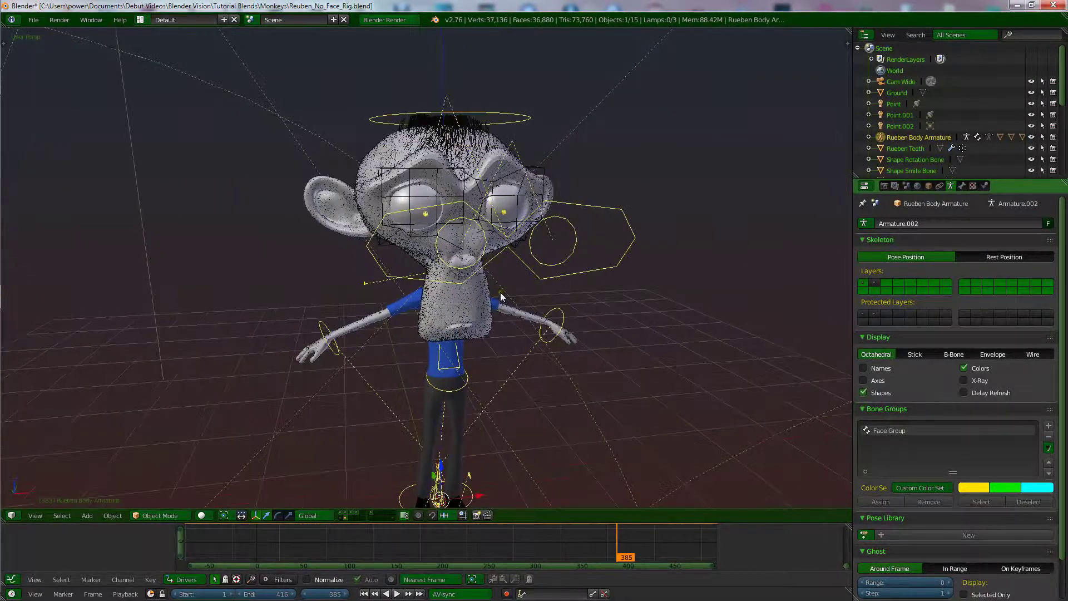
key("Tab")
middle_click_drag(544, 274, 585, 278)
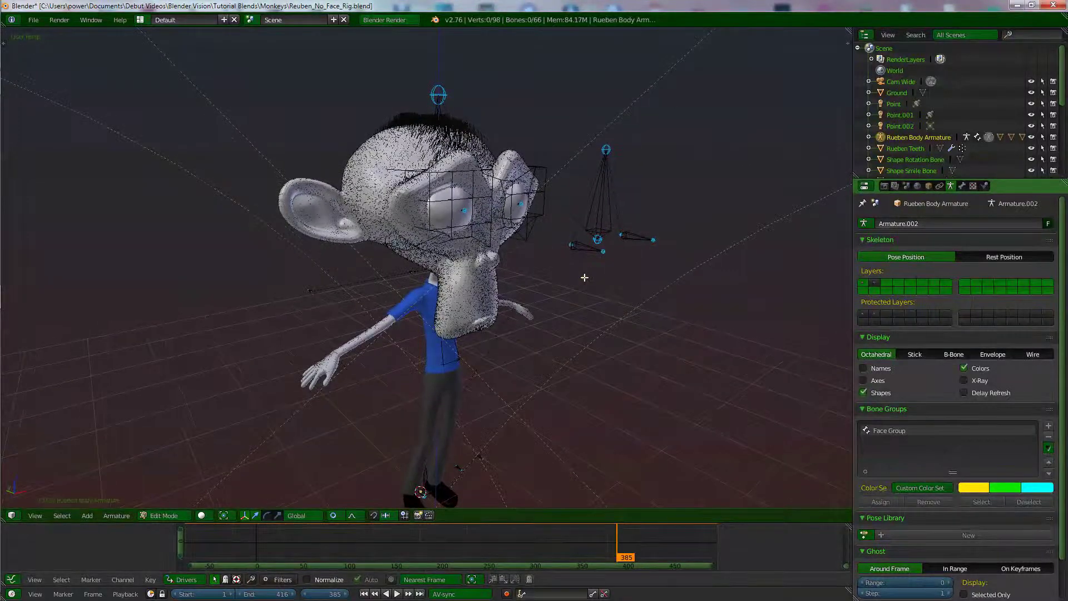
right_click(602, 207)
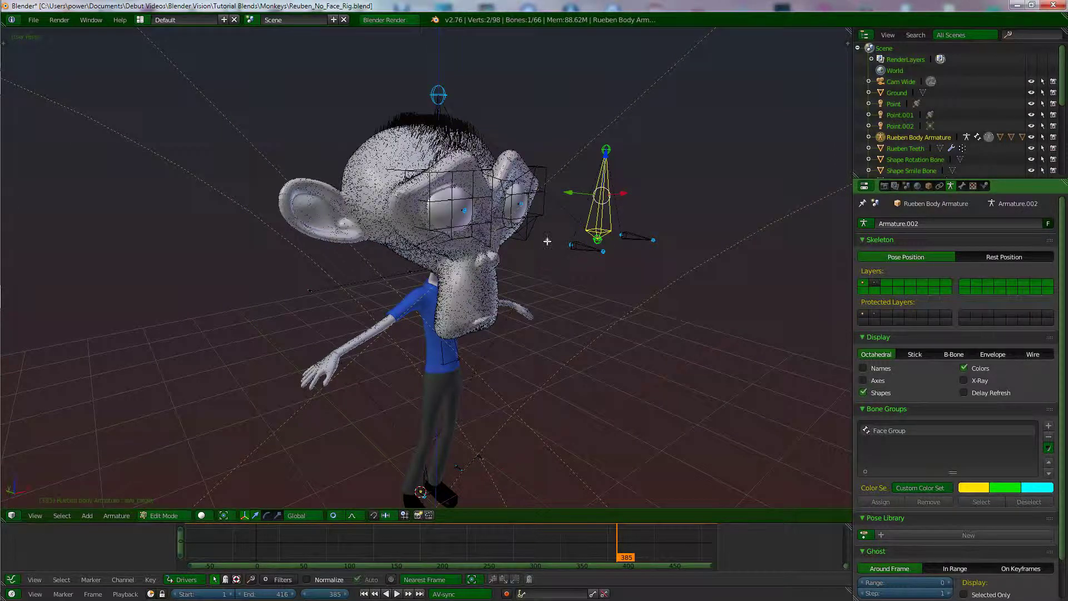
Try rotating the head bone freely in pose mode to check how the face controls follow it
right_click(439, 114)
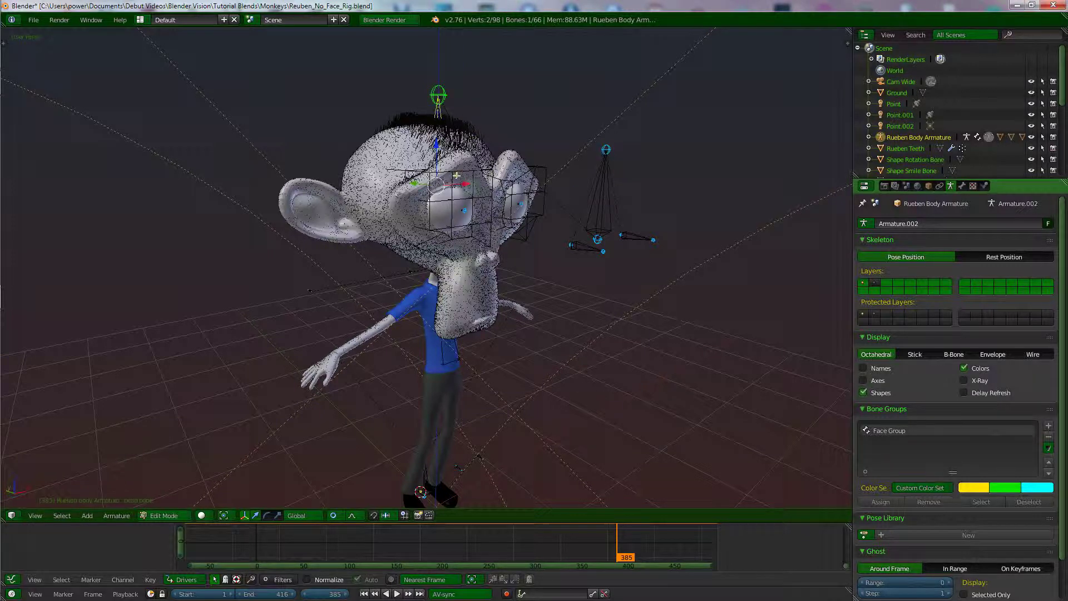
middle_click_drag(509, 203, 505, 199)
key("ctrl+Tab")
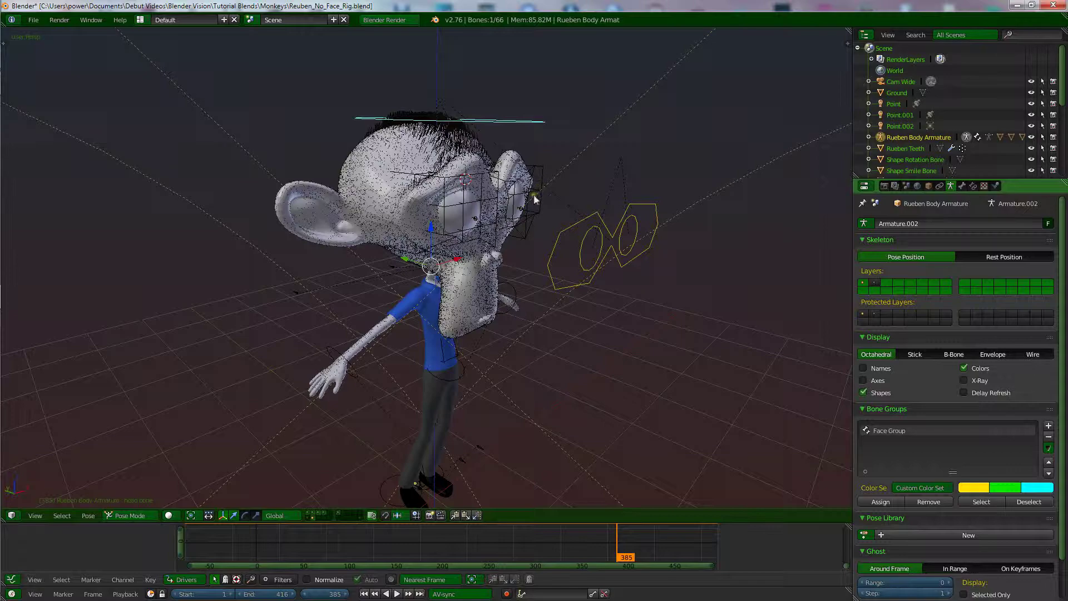
key("r")
key("r")
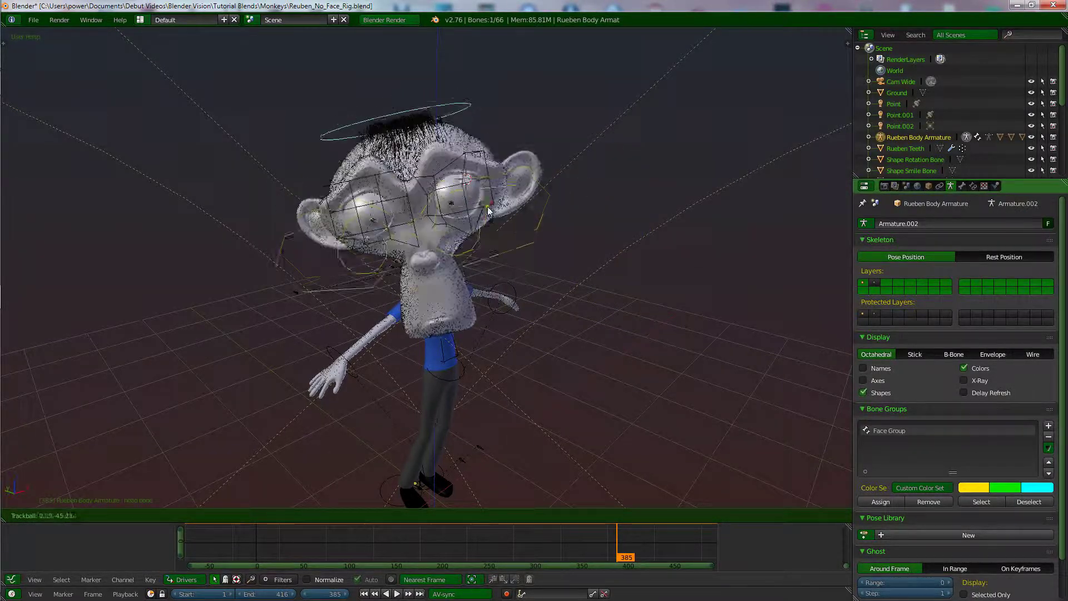
left_click(556, 218)
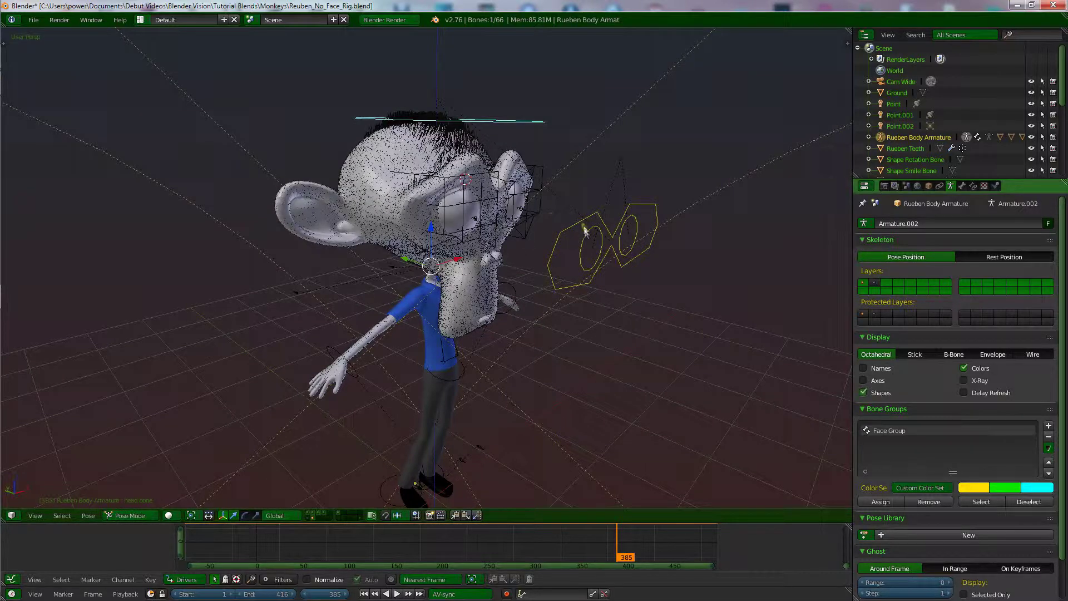
Duplicate the central eye target bone in the armature's edit mode, leaving the copy in place
right_click(579, 223)
key("Tab")
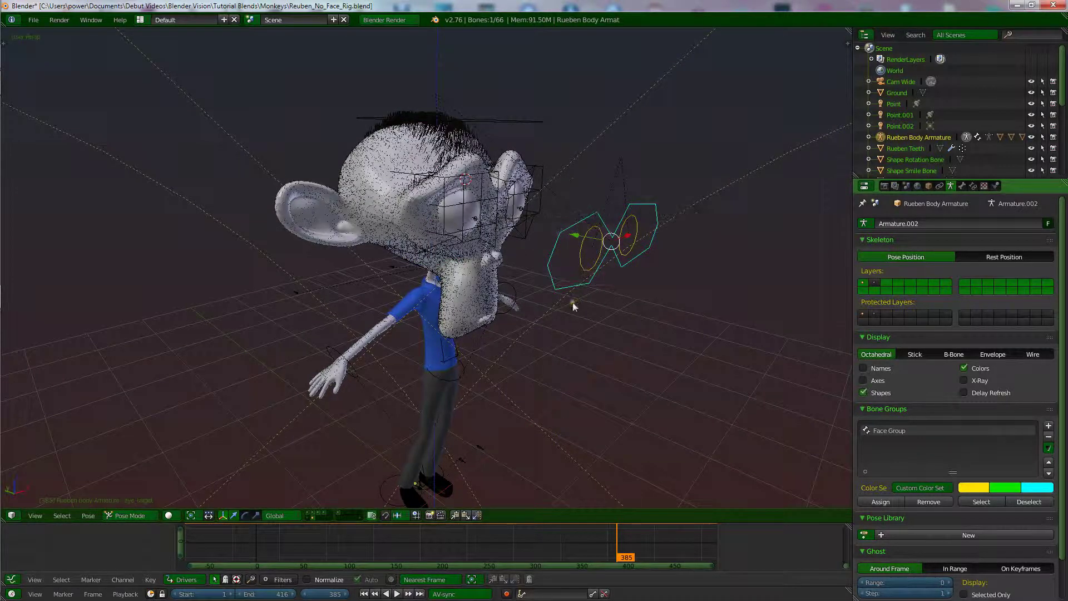
left_click(682, 216)
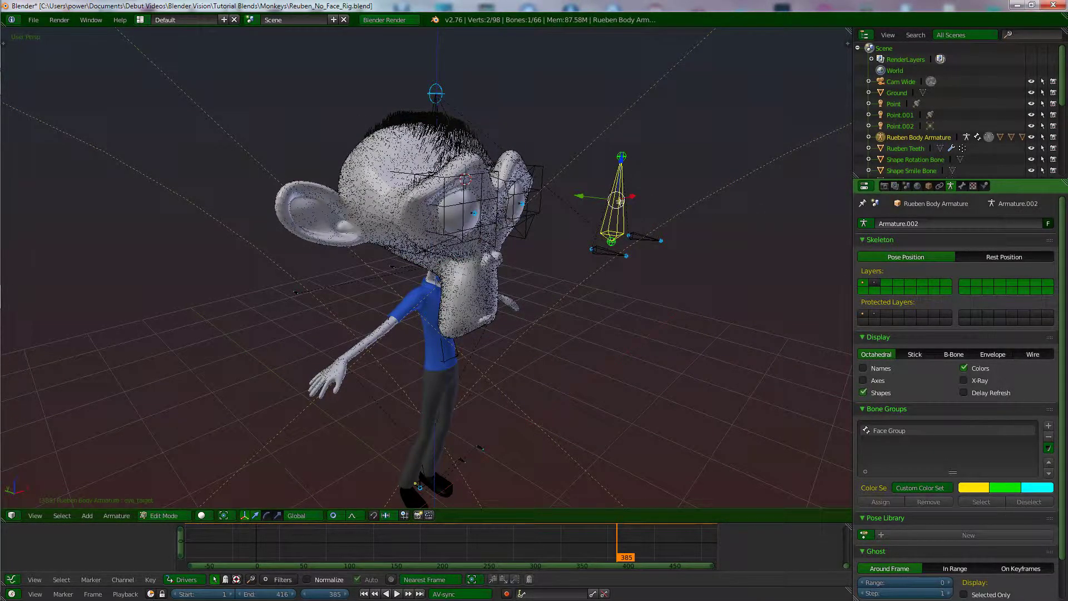
key("shift+d")
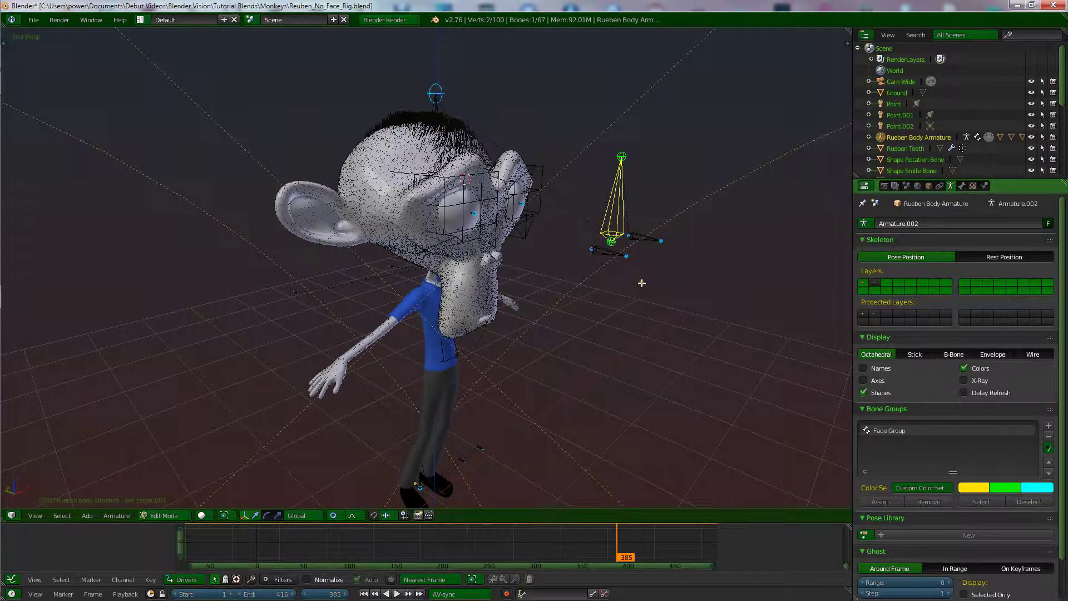
right_click(583, 325)
Move the duplicated bone along the Y axis to just in front of the face
key("g")
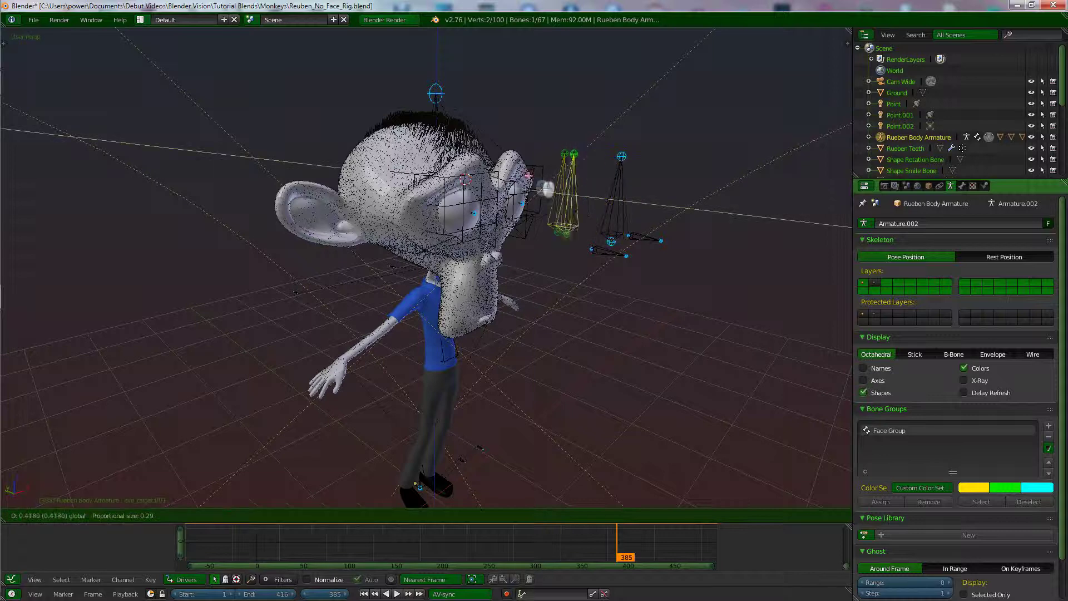
left_click(495, 198)
mouse_move(496, 198)
middle_mouse_down()
mouse_move(540, 245)
mouse_move(497, 196)
middle_mouse_up()
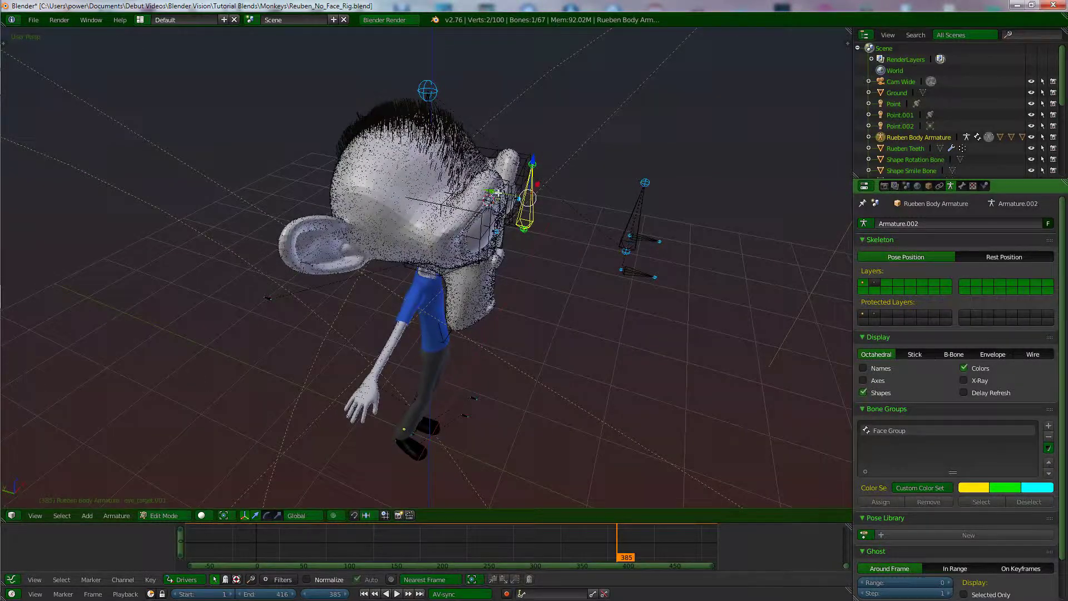
key("g")
left_click(490, 189)
In front view, lower the duplicated bone along the Z axis from the forehead to the muzzle
key("KP_1")
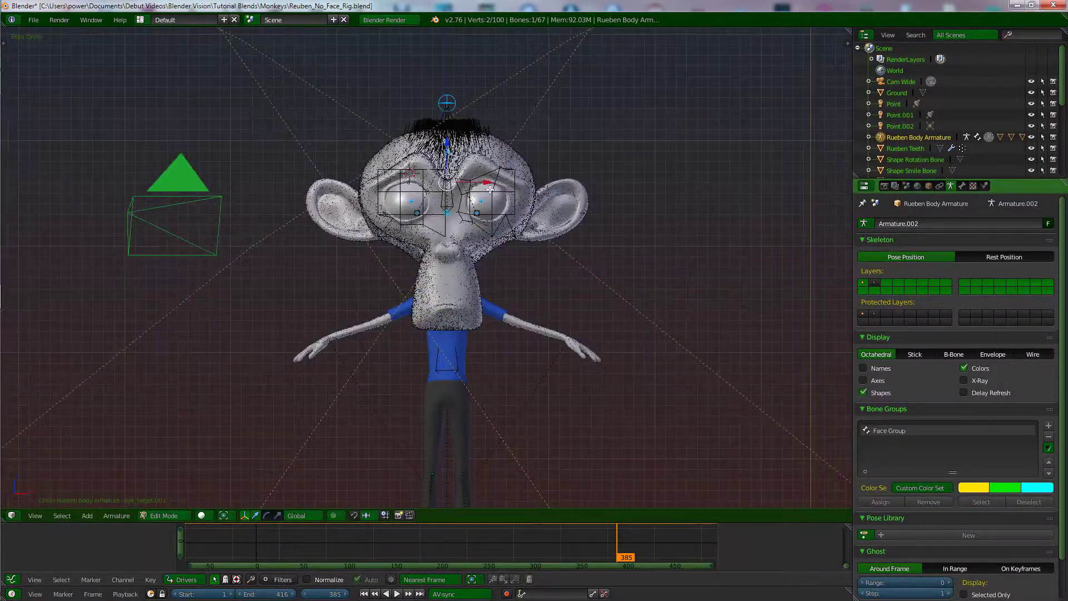
scroll(479, 195, "up", 1)
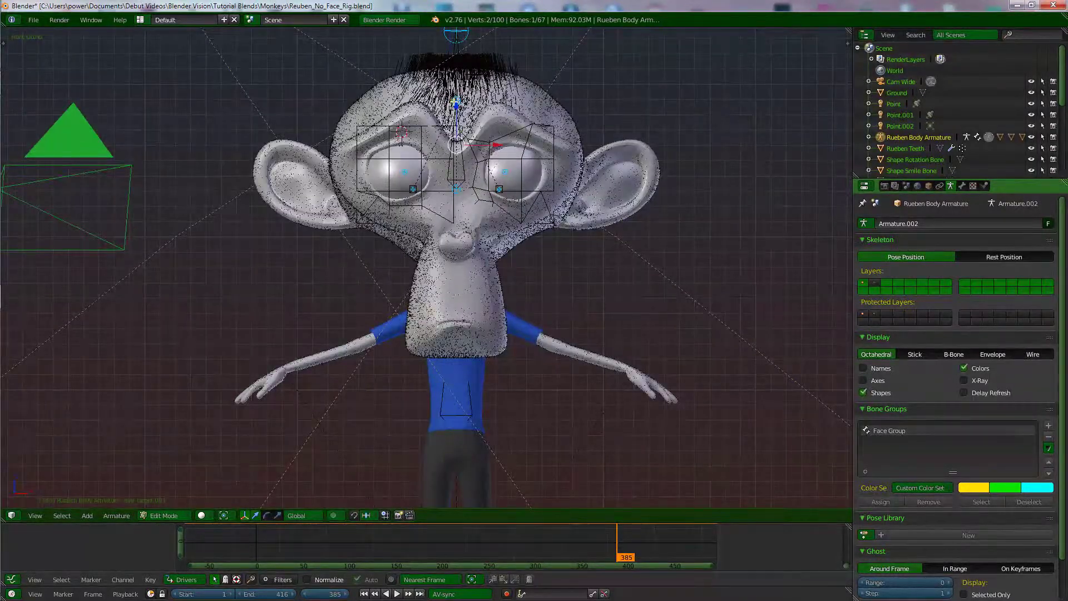
key("g")
key("z")
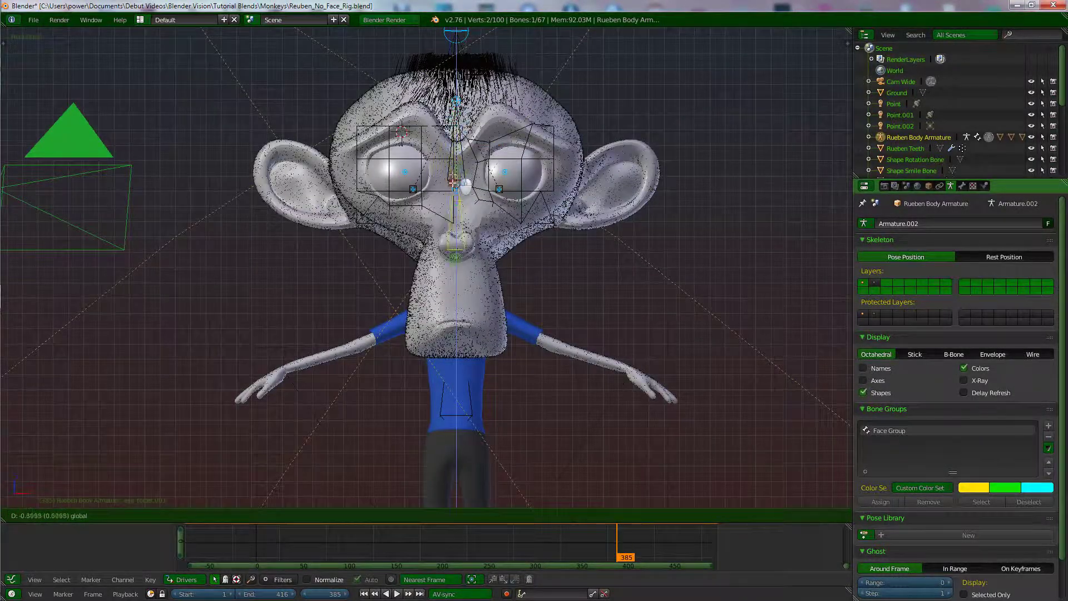
left_click(441, 281)
Scale the duplicated bone down and shift it along Z so it sits between the mouth and the chin
key("s")
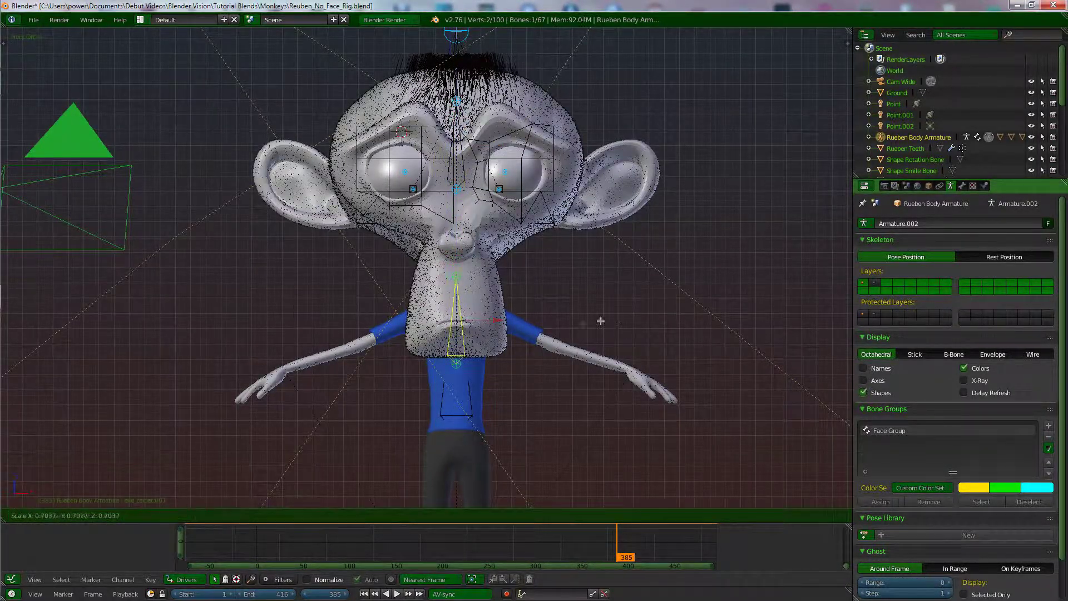
left_click(505, 340)
key("g")
key("z")
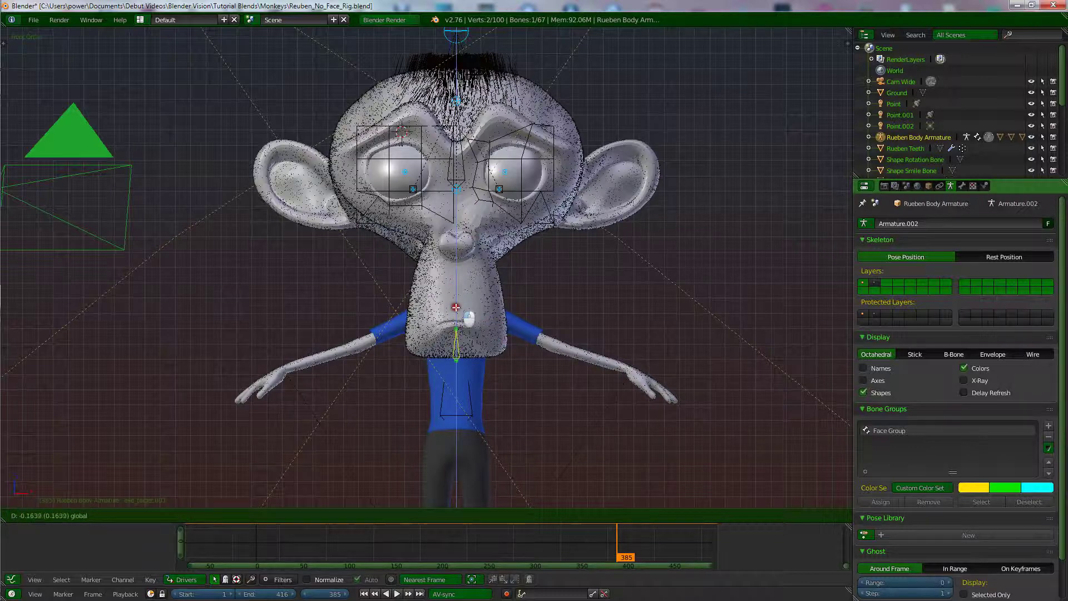
left_click(491, 344)
scroll(491, 343, "up", 3)
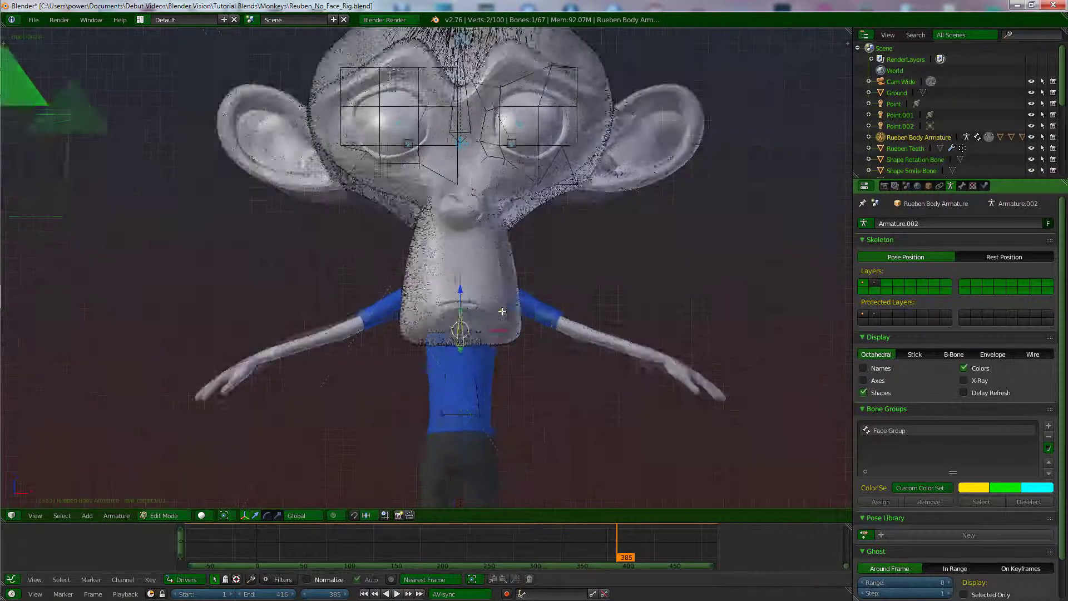
scroll(442, 287, "down", 2)
middle_click_drag(445, 289, 467, 293, "shift")
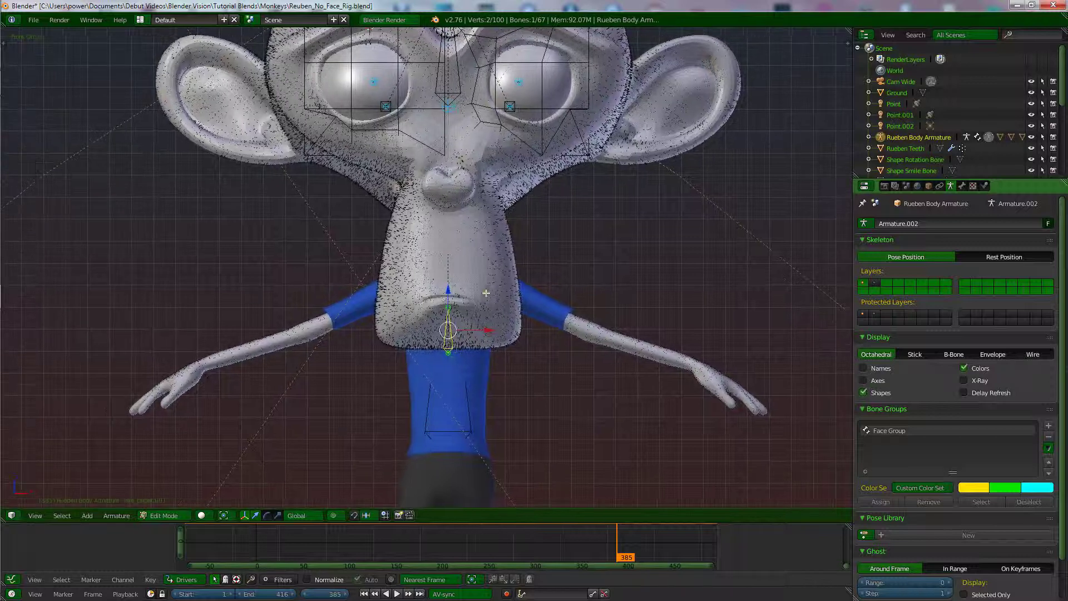
Rename the duplicated bone in front of the chin as "jaw bone"
key("n")
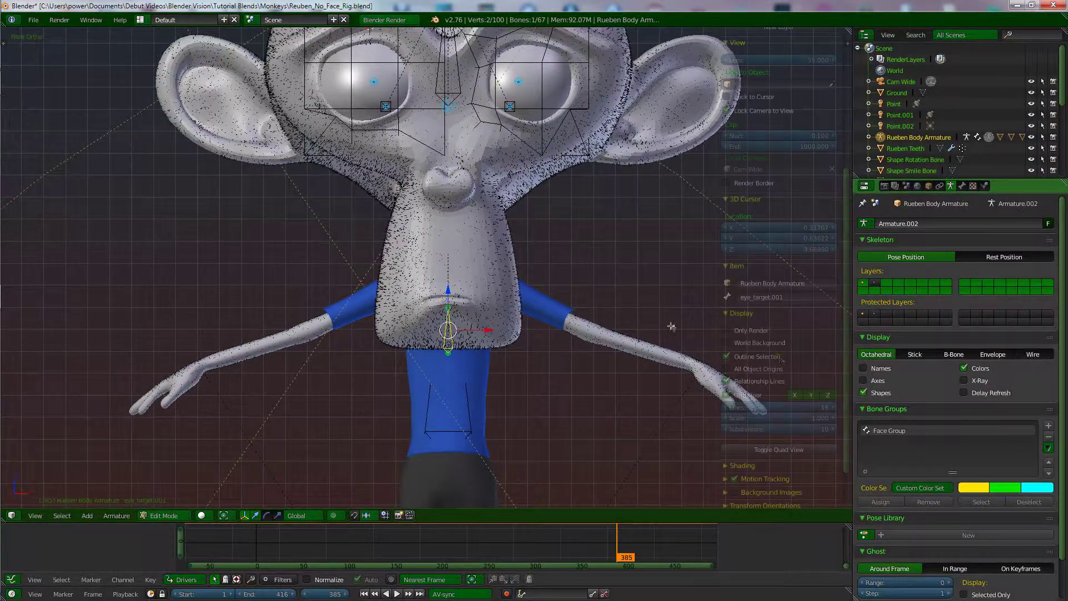
left_click(786, 245)
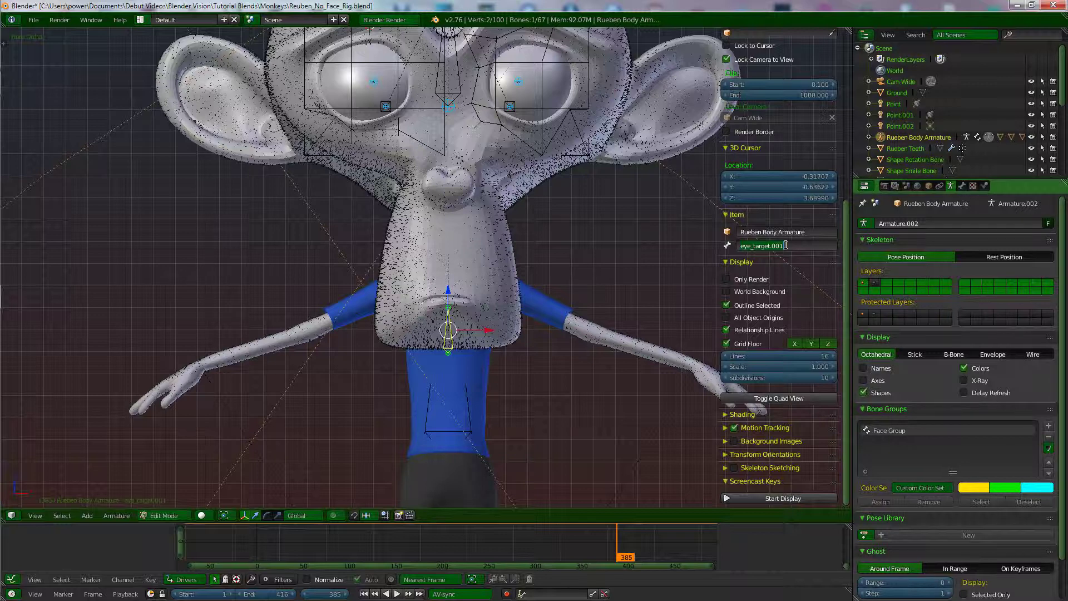
type("jaw")
key("Return")
key("n")
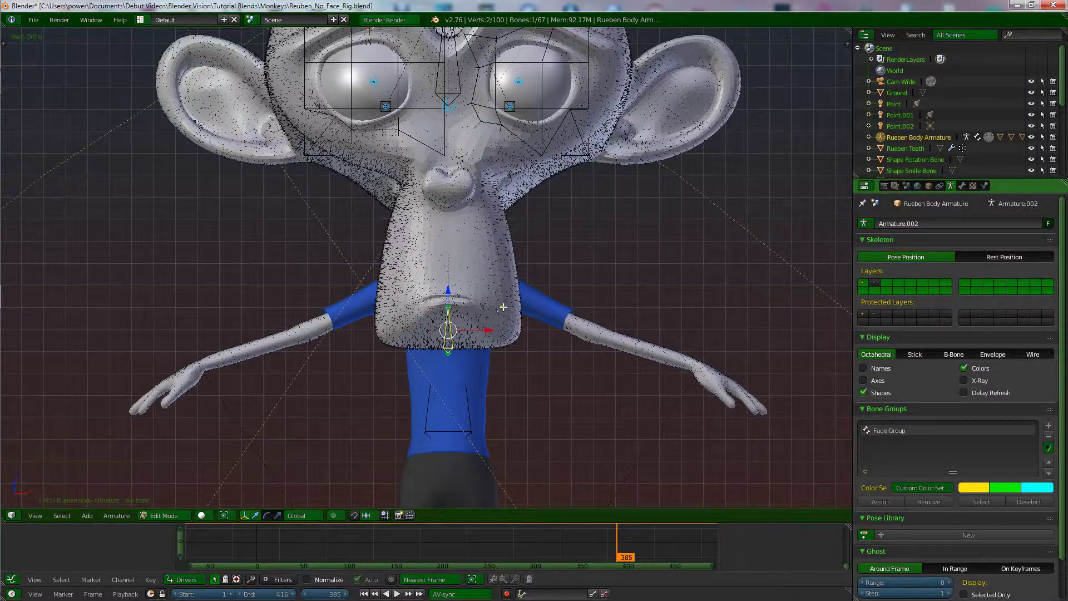
scroll(500, 310, "down", 2)
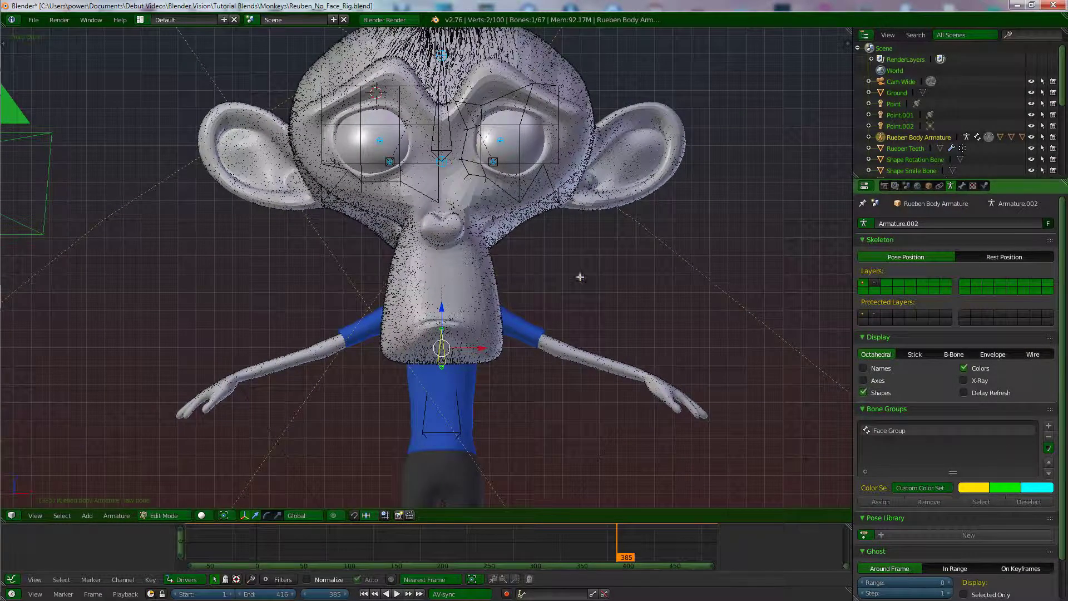
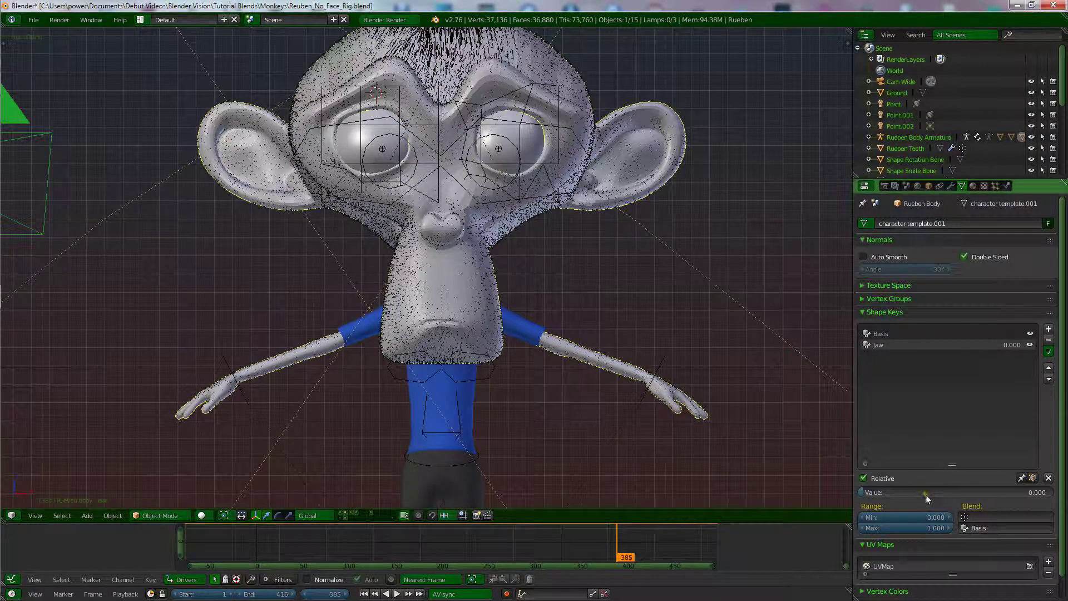
Add a driver to the Jaw shape key's value on the Rueben Body mesh and enlarge the Graph Editor
right_click(894, 493)
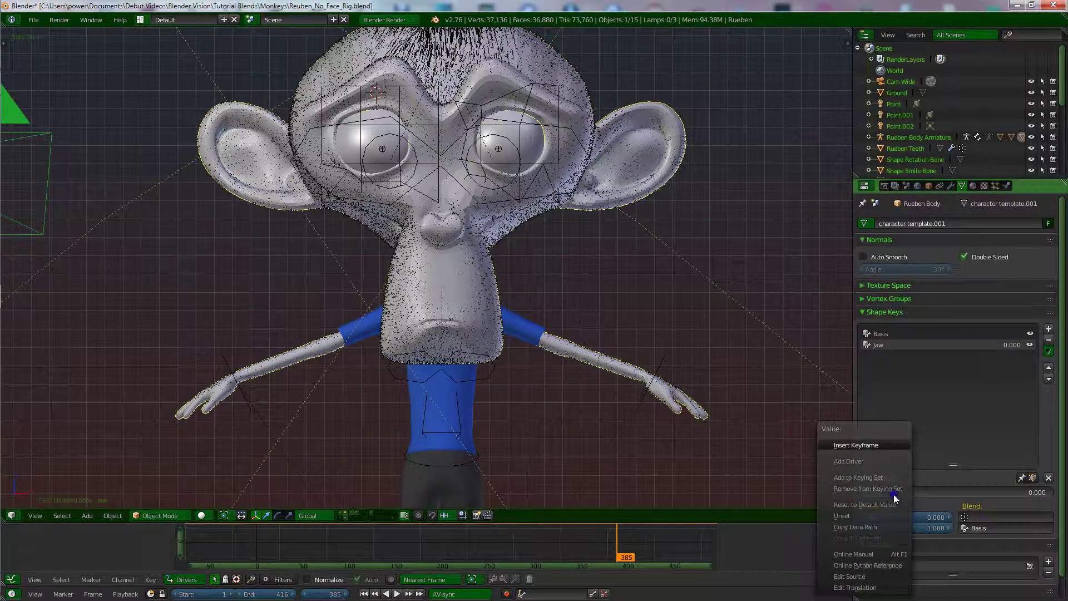
left_click(861, 463)
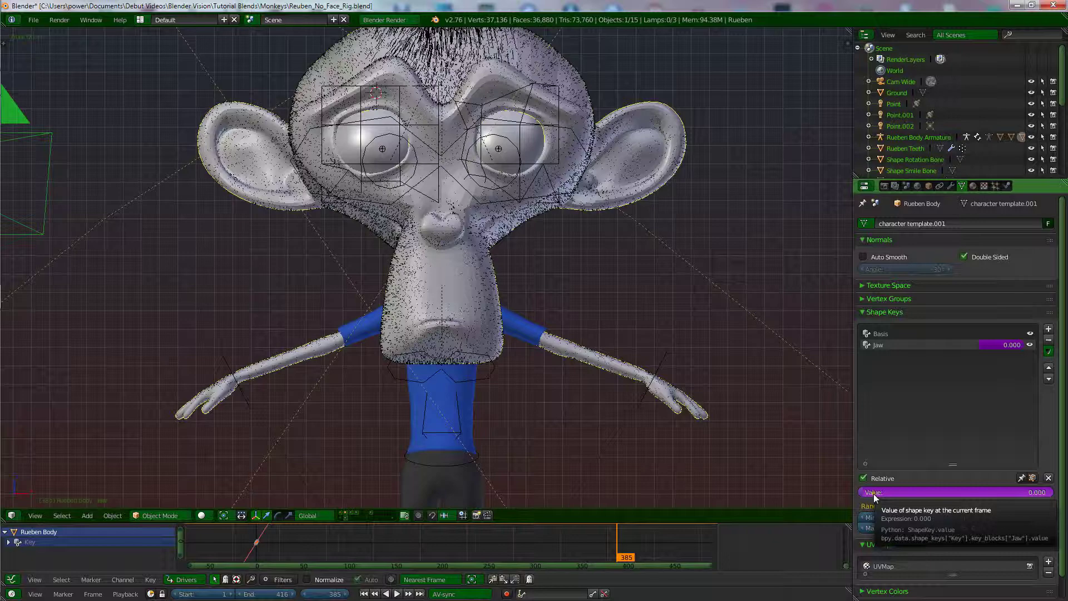
left_click_drag(743, 507, 630, 162)
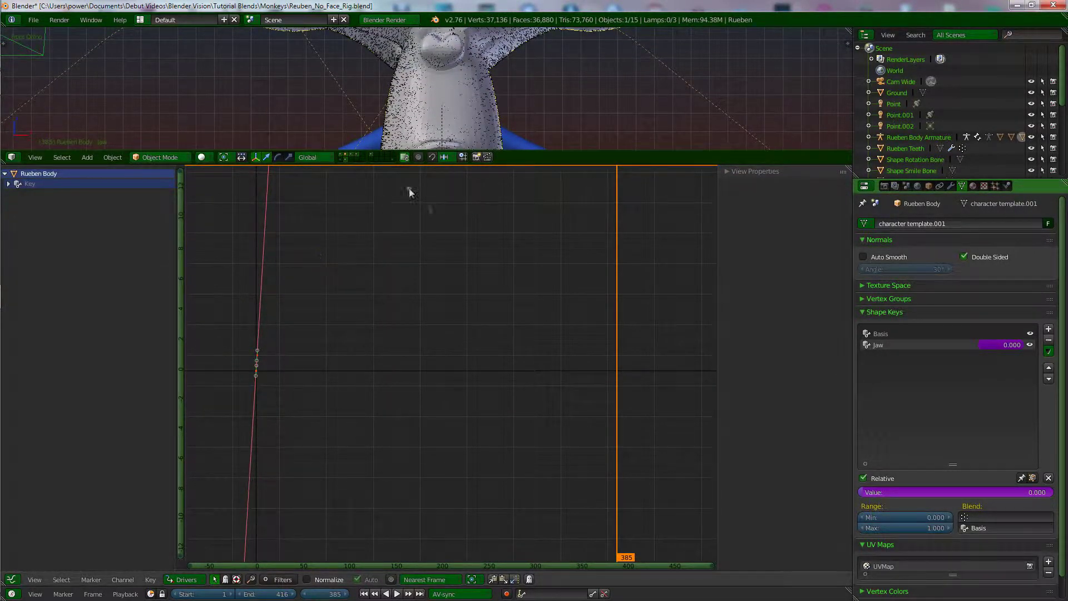
Switch the Graph Editor to F-Curve mode and return it to Drivers mode
left_click(11, 579)
left_click(33, 535)
left_click(187, 579)
left_click(200, 568)
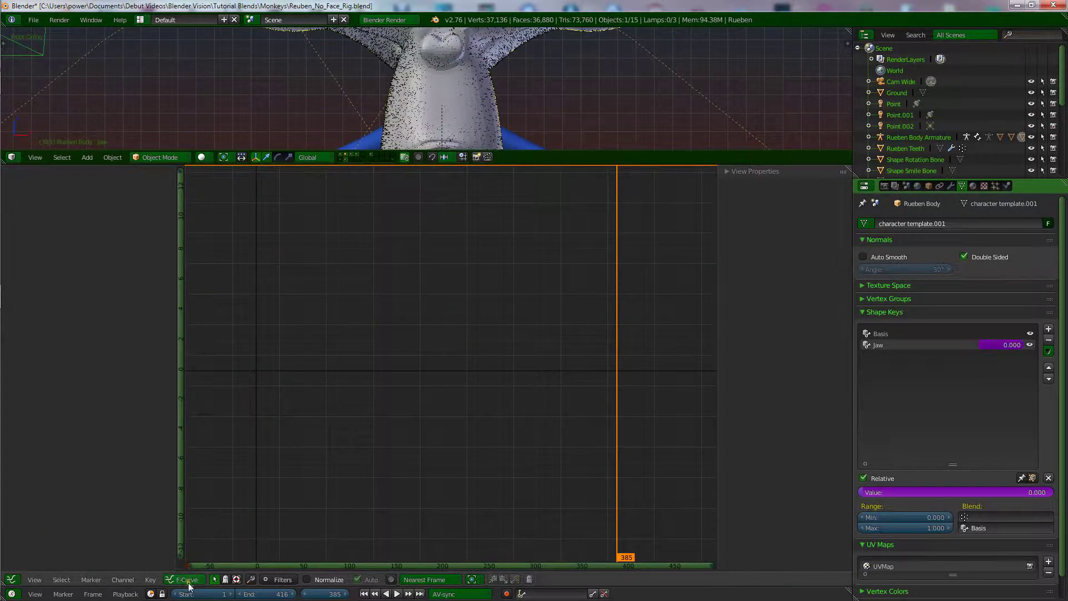
left_click(186, 580)
left_click(189, 555)
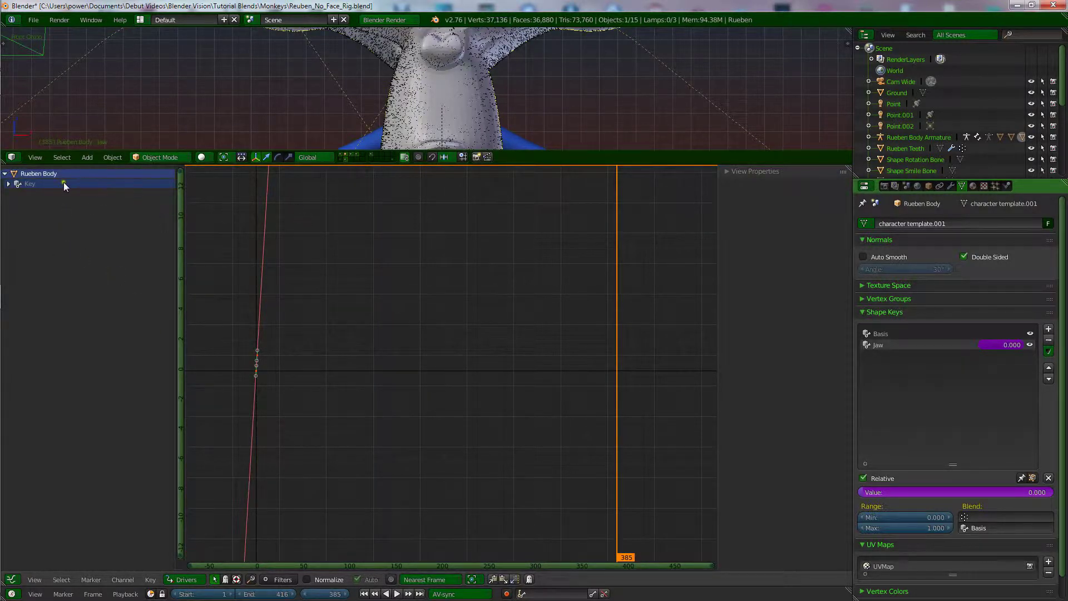
Expand the Key channel under Rueben Body and select the Value (Jaw) driver with its properties shown
left_click(8, 184)
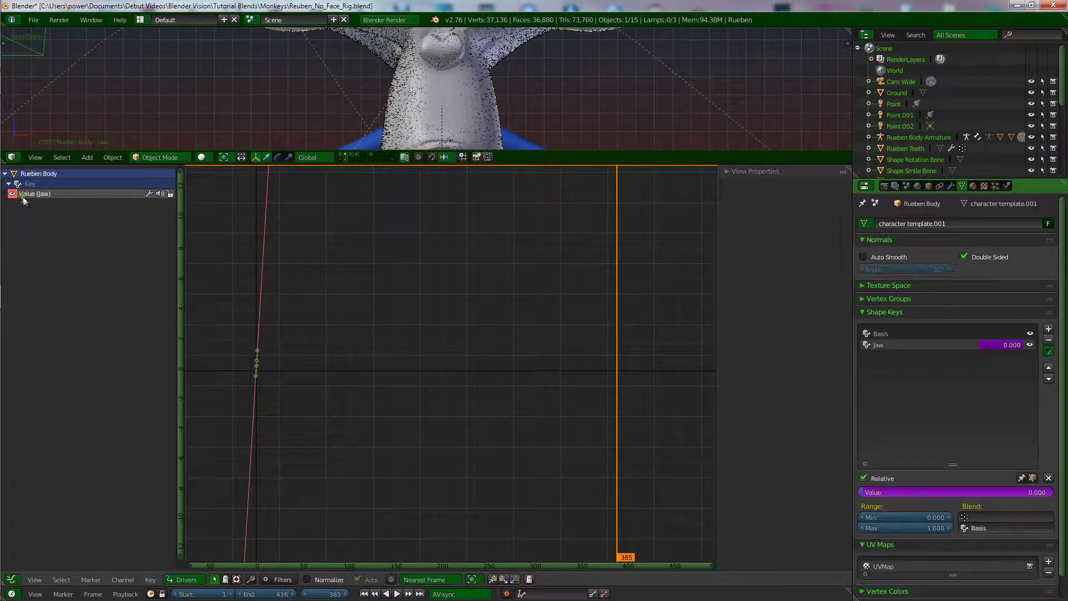
left_click(55, 194)
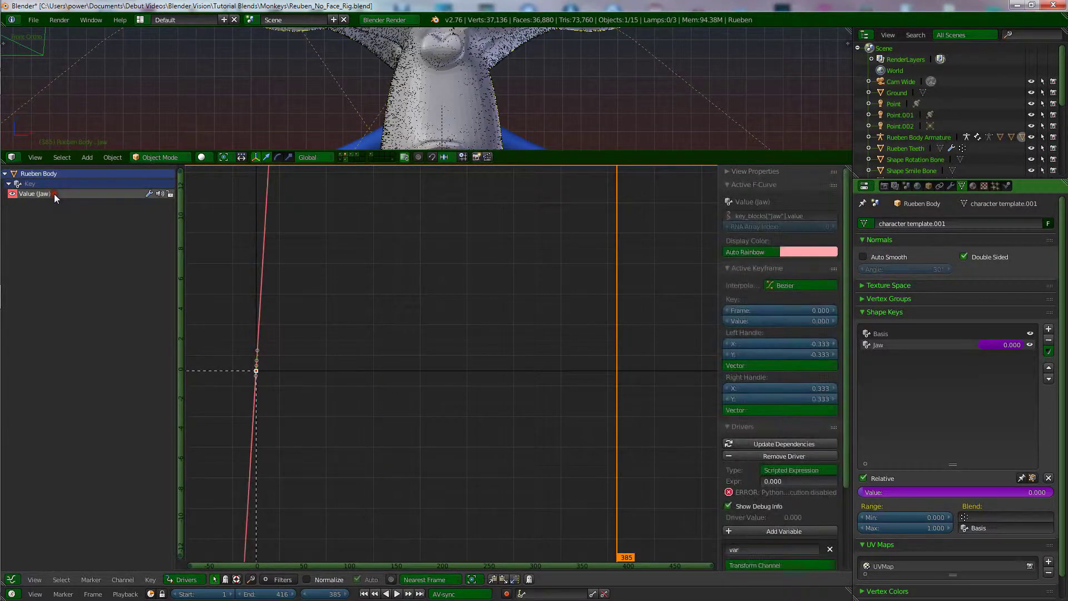
left_click(878, 345)
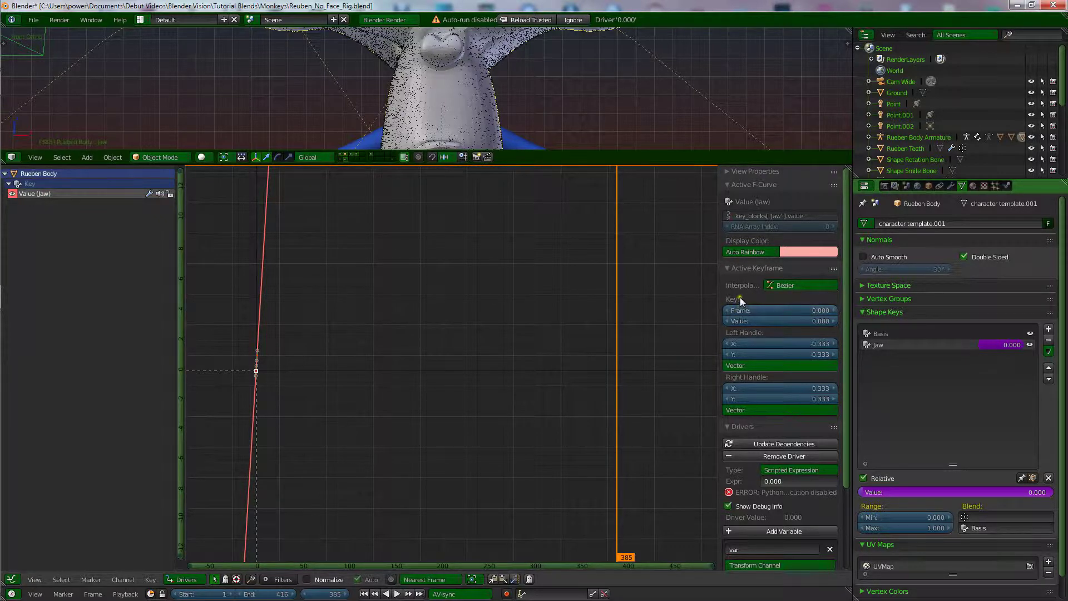
key("n")
key("n")
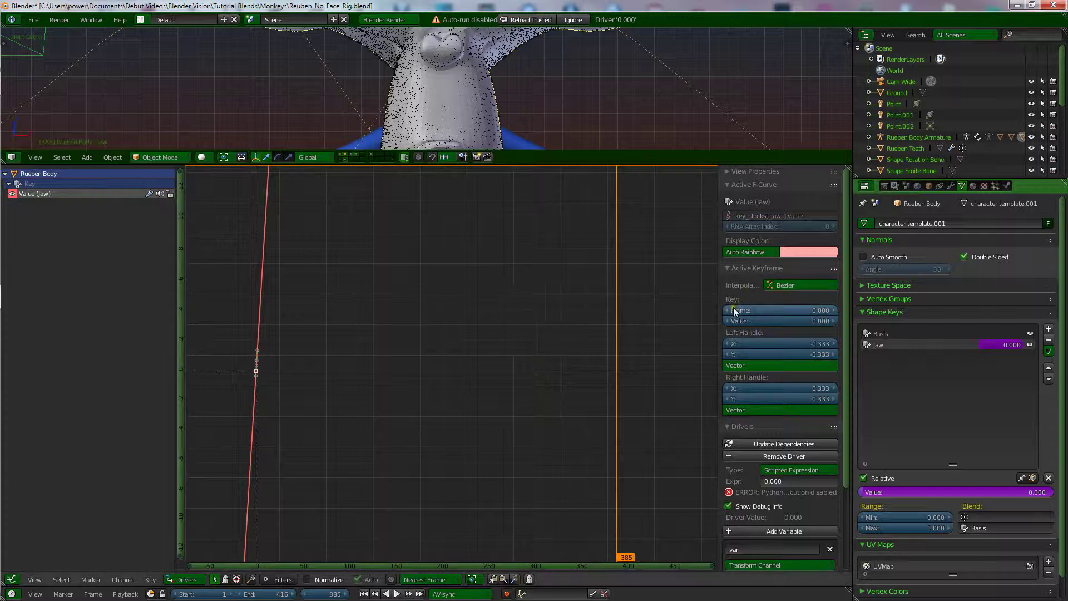
Set the Jaw driver's type to Averaged Value
scroll(756, 256, "down", 5)
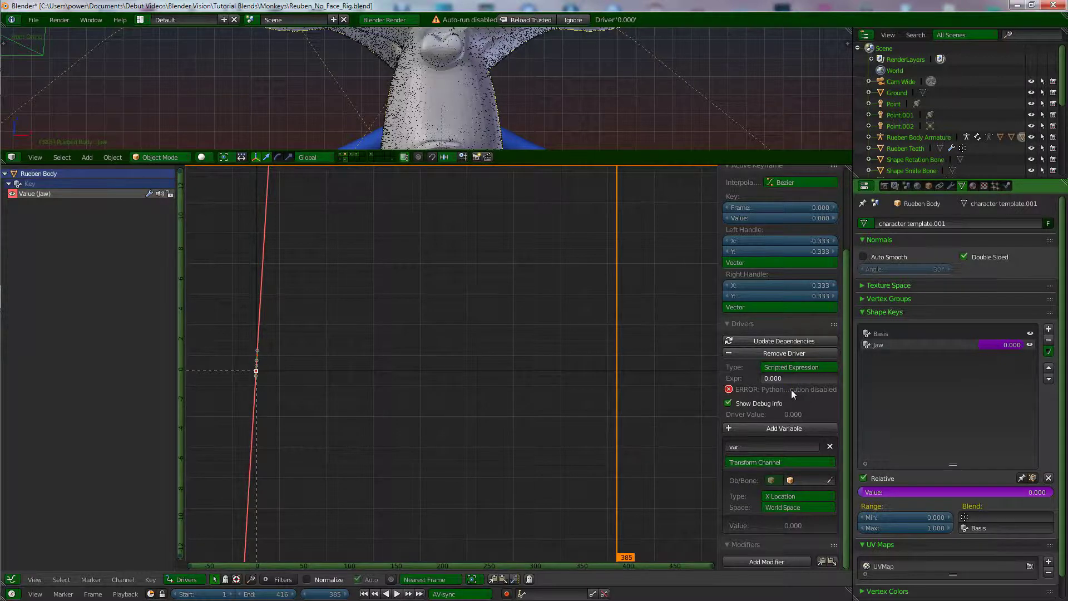
left_click(800, 366)
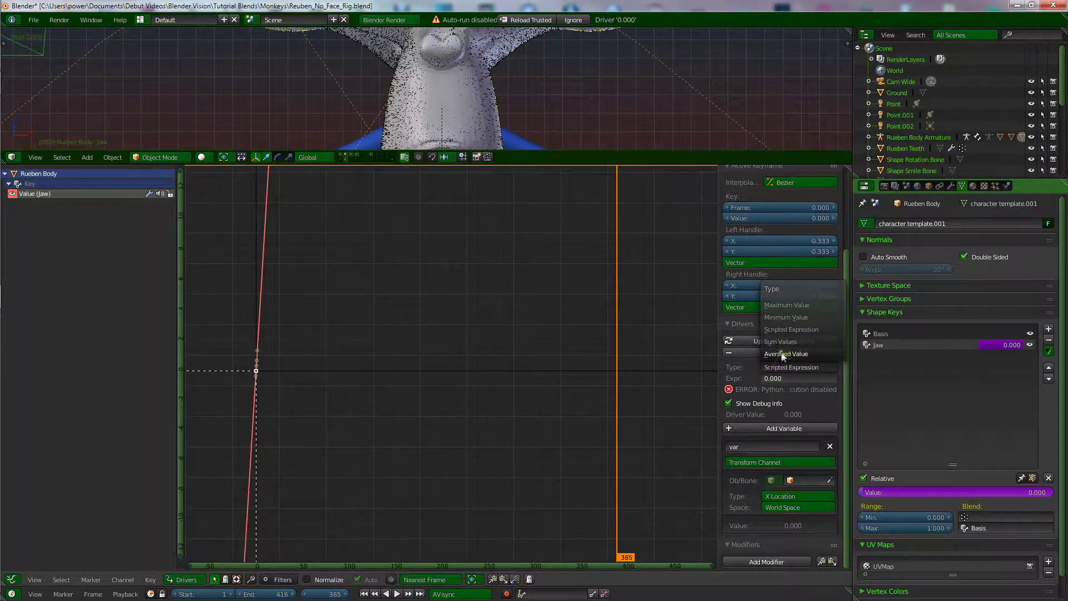
left_click(798, 354)
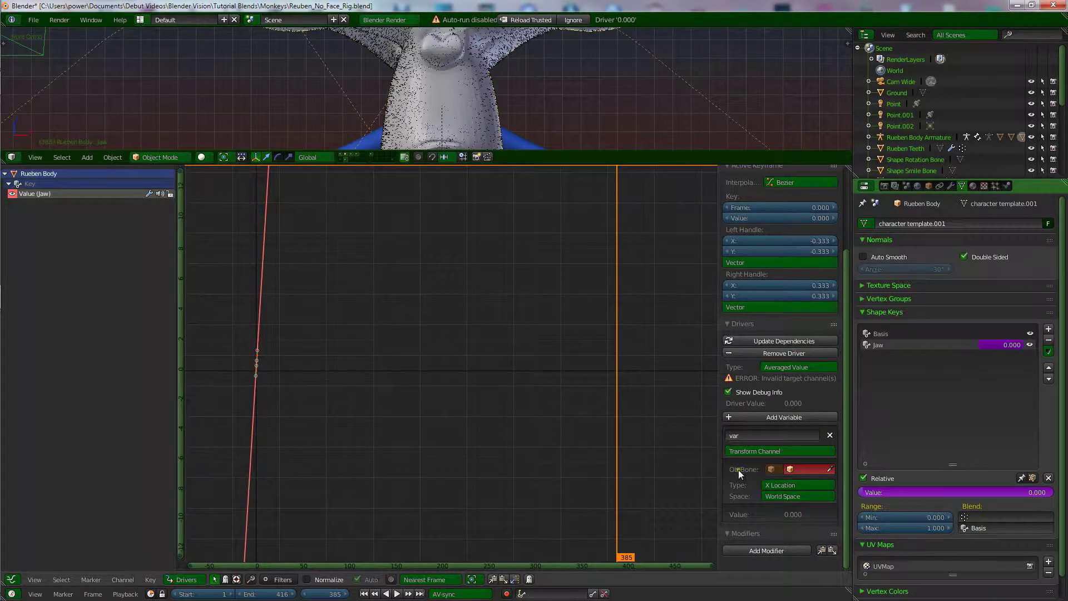
Target the driver variable at the Rueben Body Armature object and its jaw bone
left_click(810, 469)
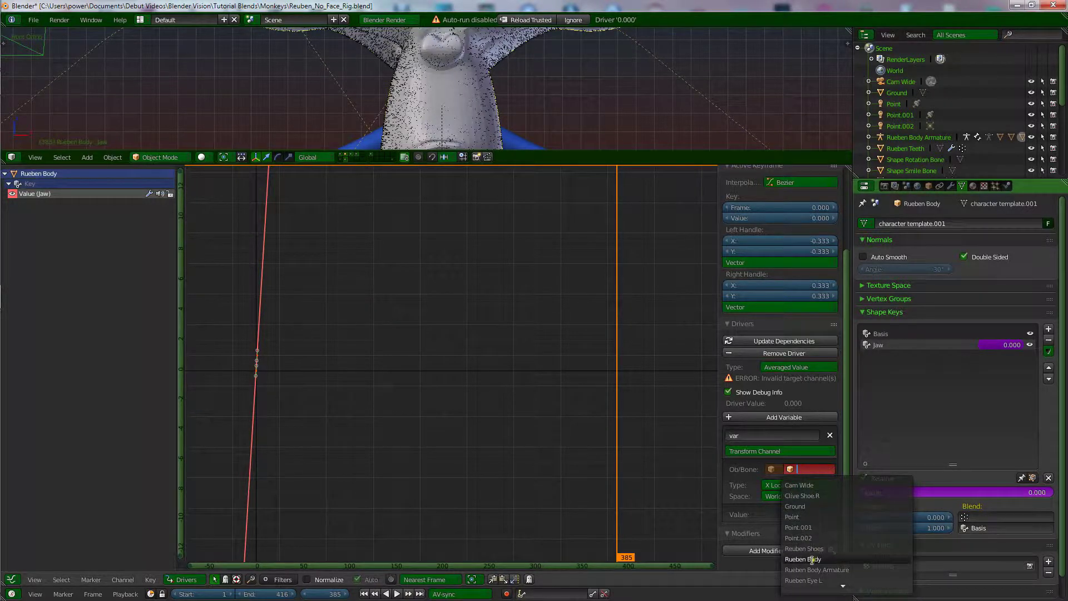
left_click(819, 570)
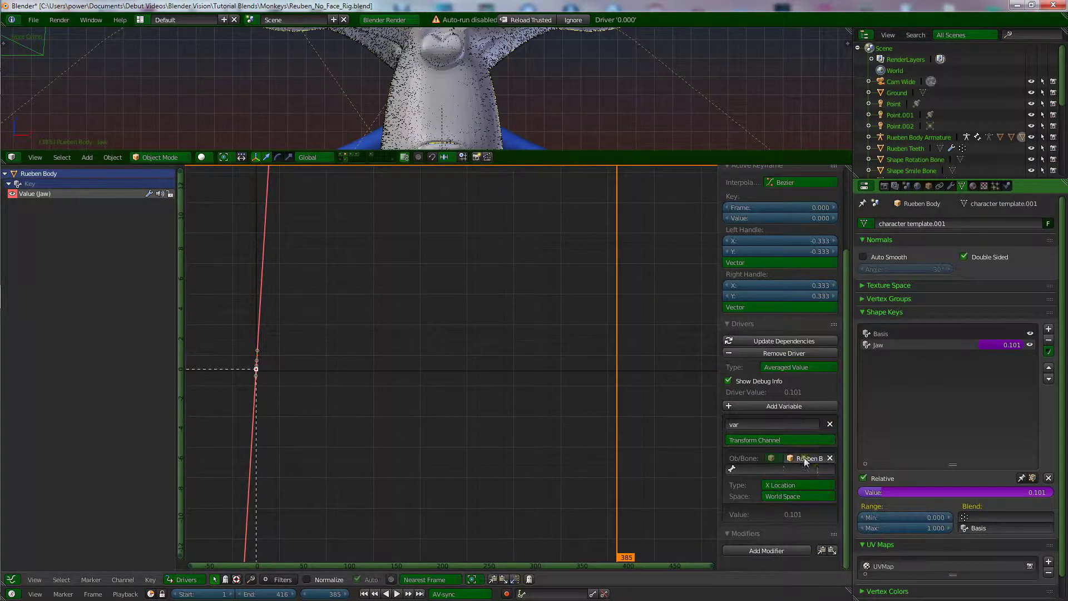
left_click(750, 469)
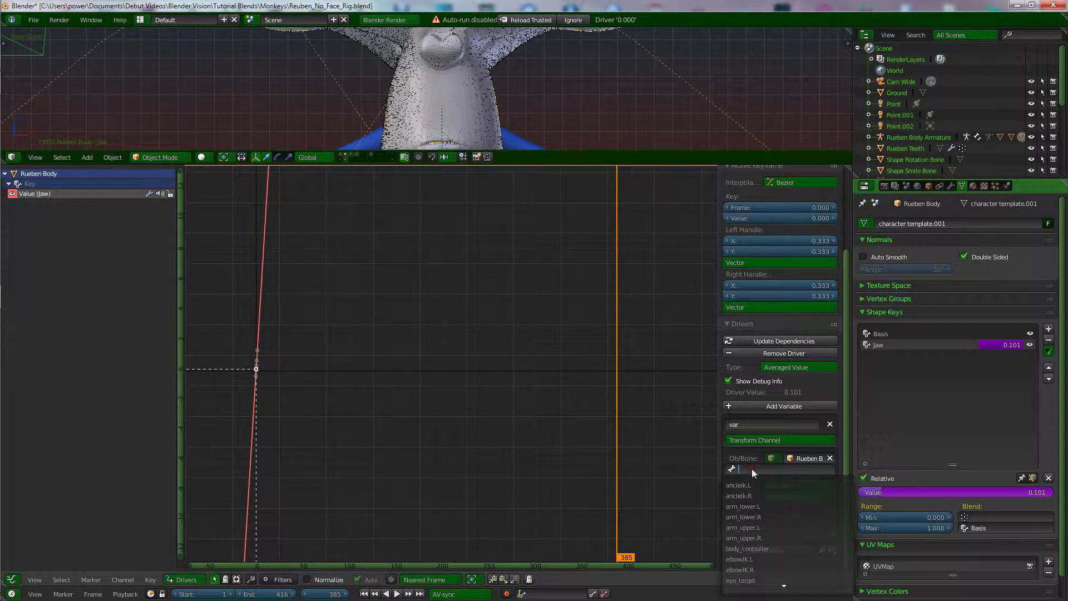
type("jaw bone")
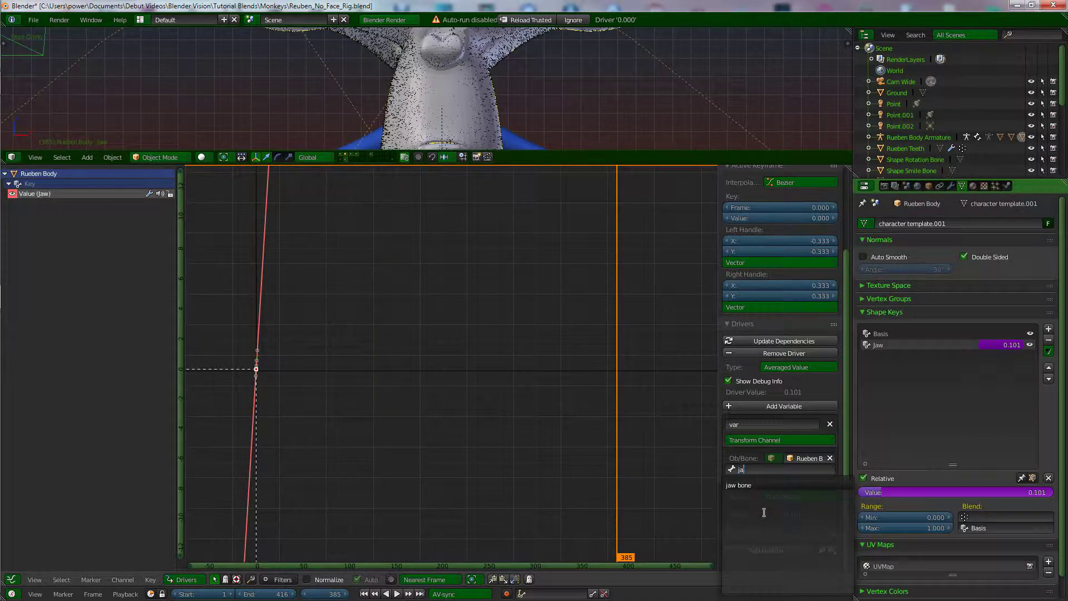
left_click(747, 485)
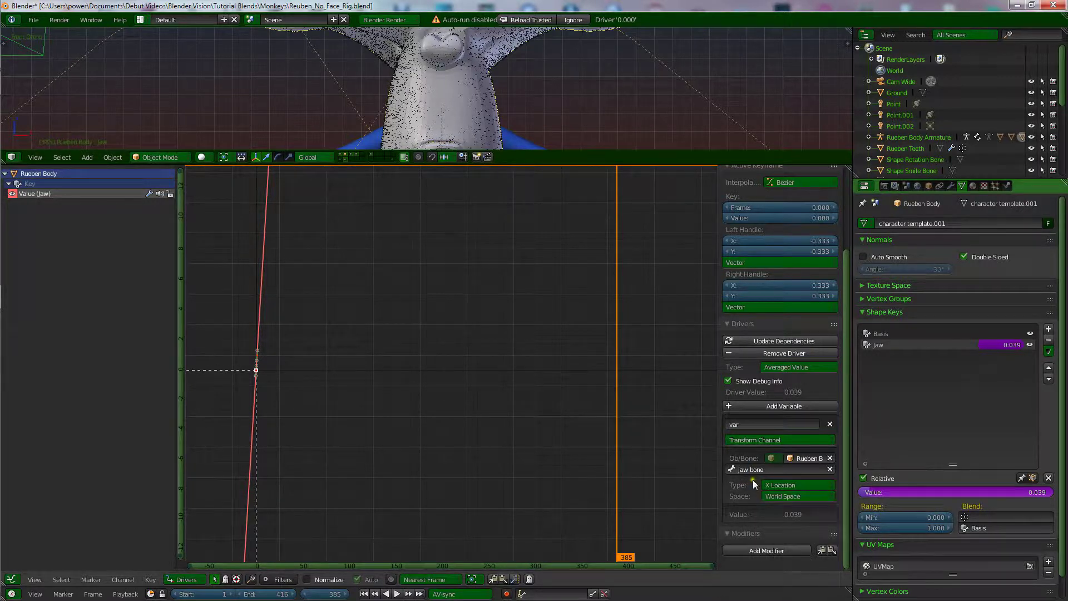
Set the driver variable's transform type to Y Location and its space to Local Space
left_click(787, 484)
left_click(785, 459)
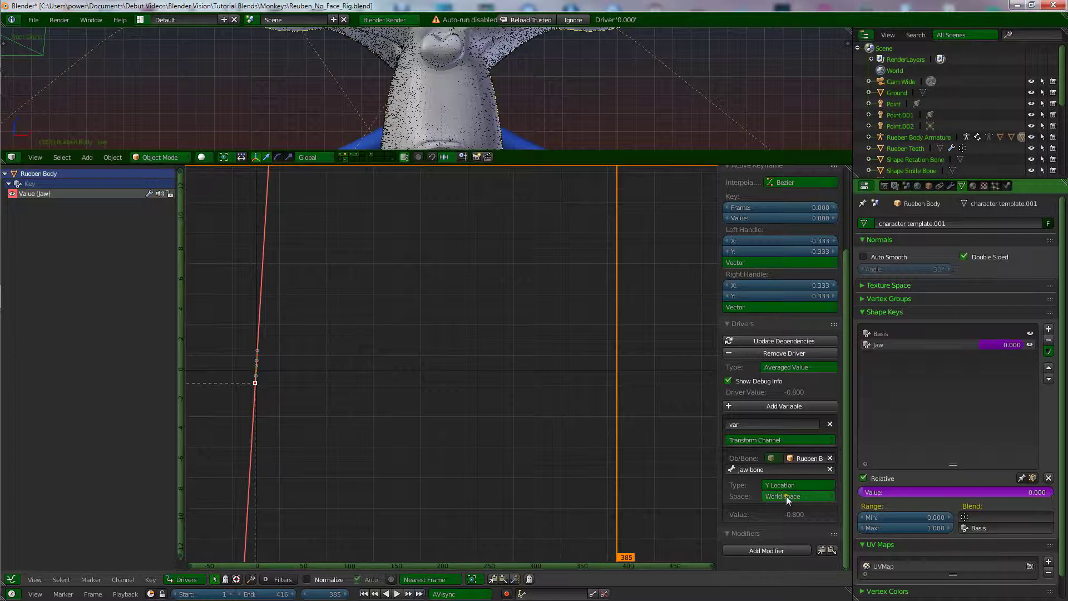
left_click(786, 496)
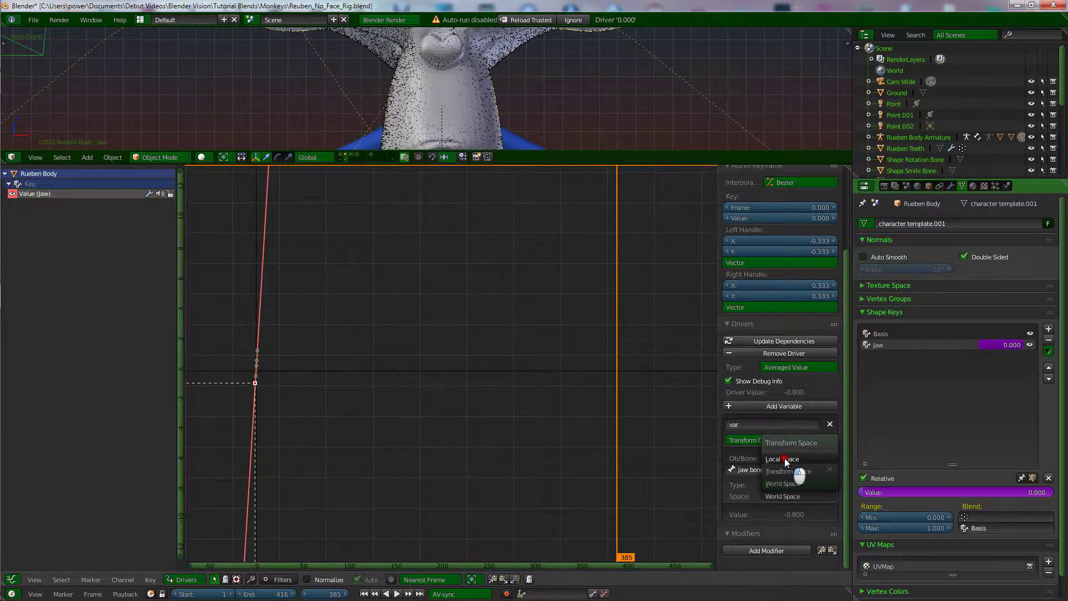
left_click(785, 460)
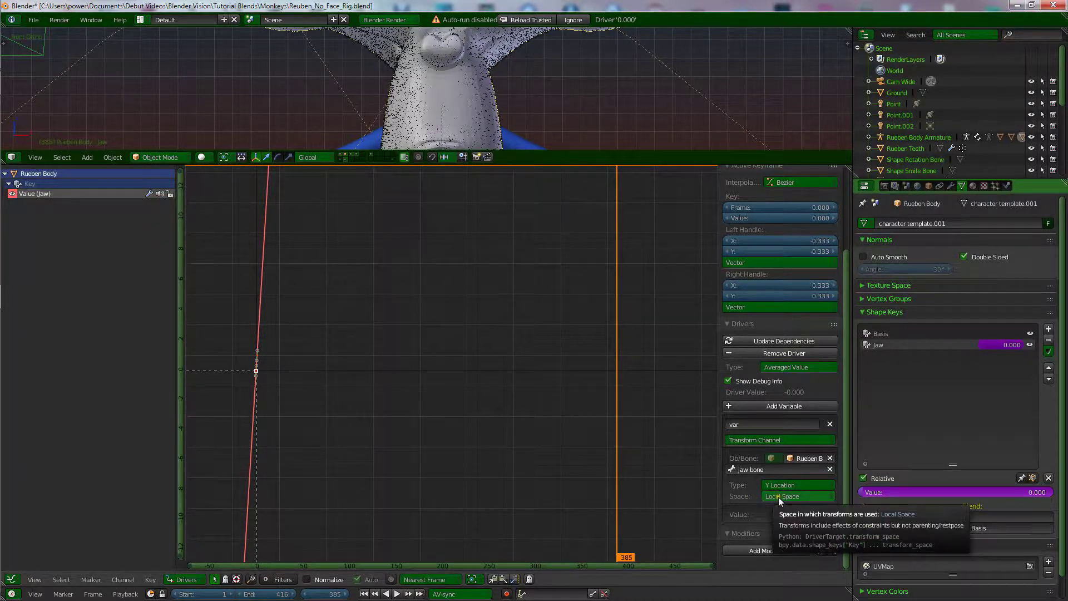
Add a Generator modifier to the Jaw driver curve and set its x coefficient to -25
left_click(757, 553)
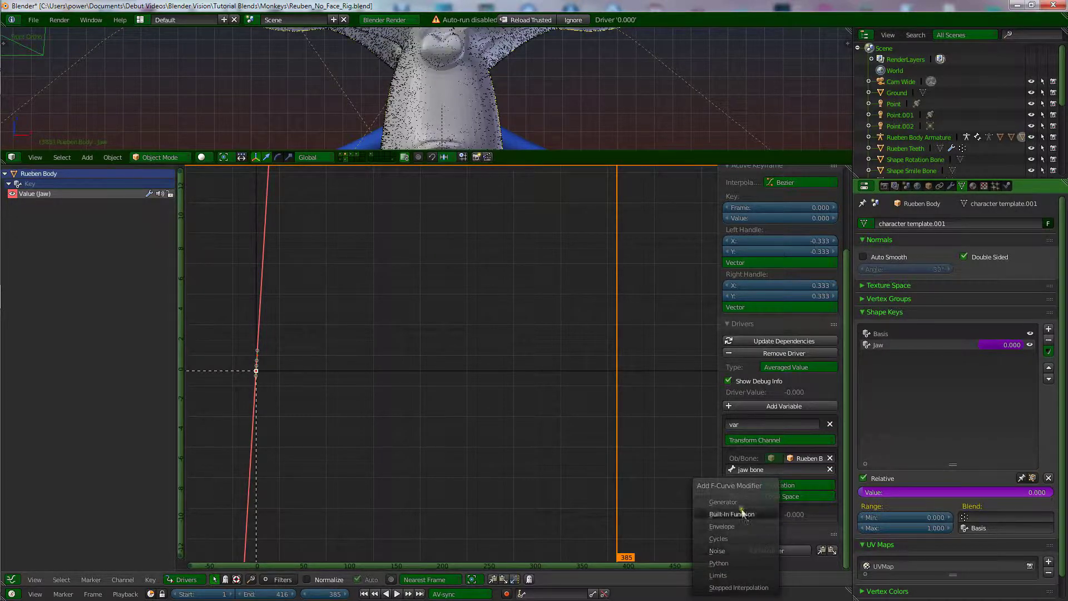
left_click(724, 502)
scroll(789, 542, "down", 5)
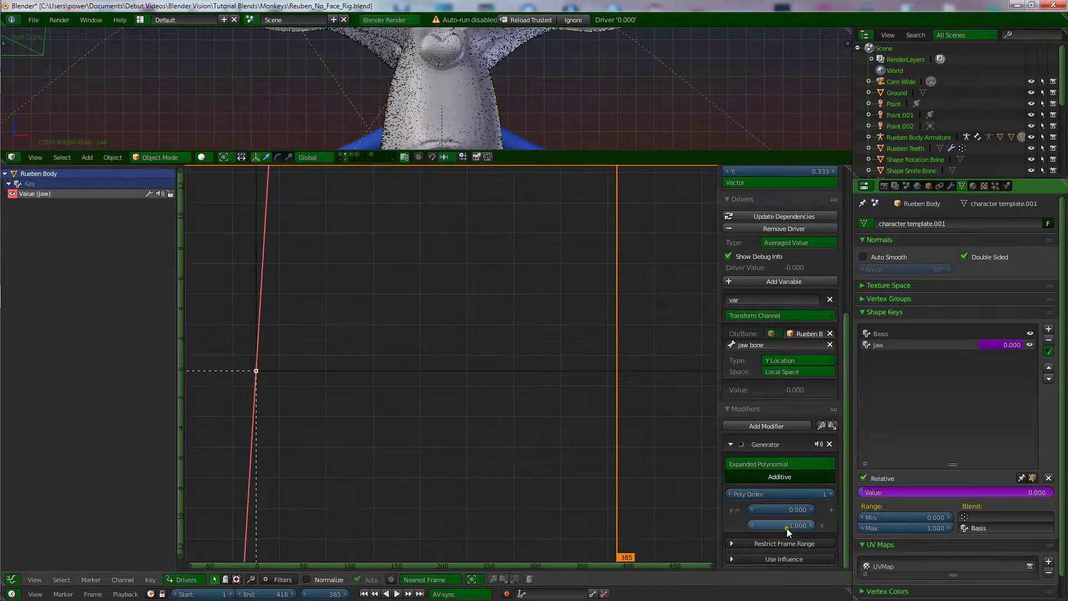
left_click(787, 529)
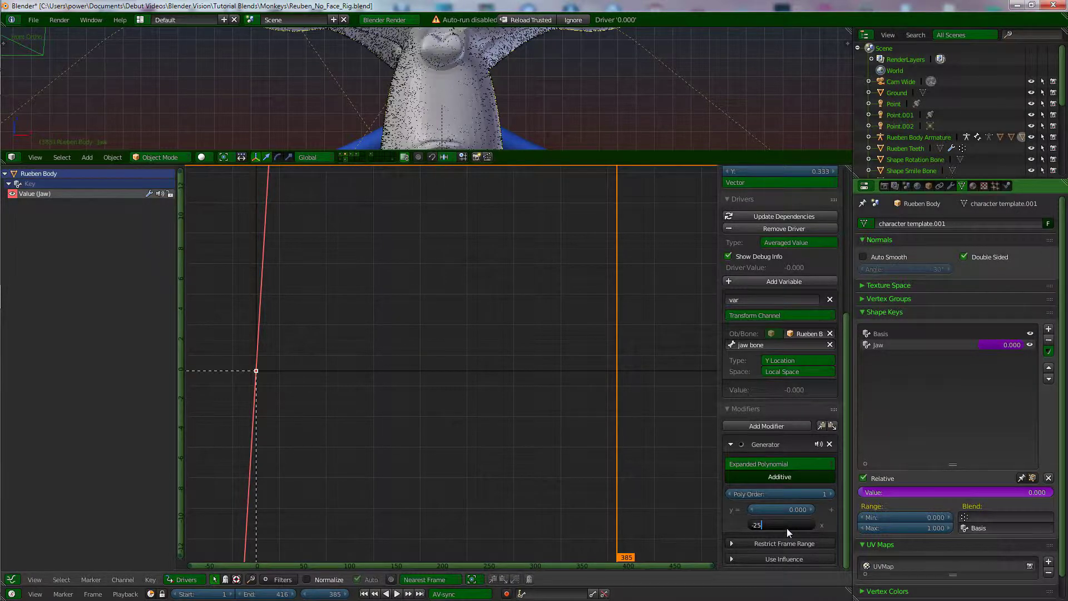
key("Return")
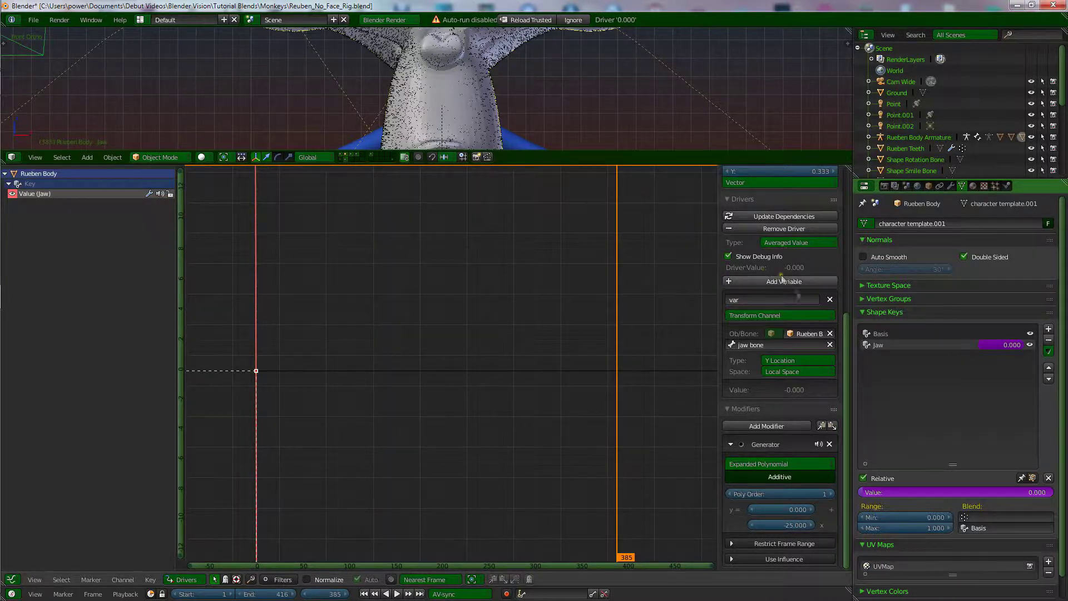
Update the driver's dependencies and shrink the Graph Editor to give the 3D view its space back
scroll(795, 278, "up", 1)
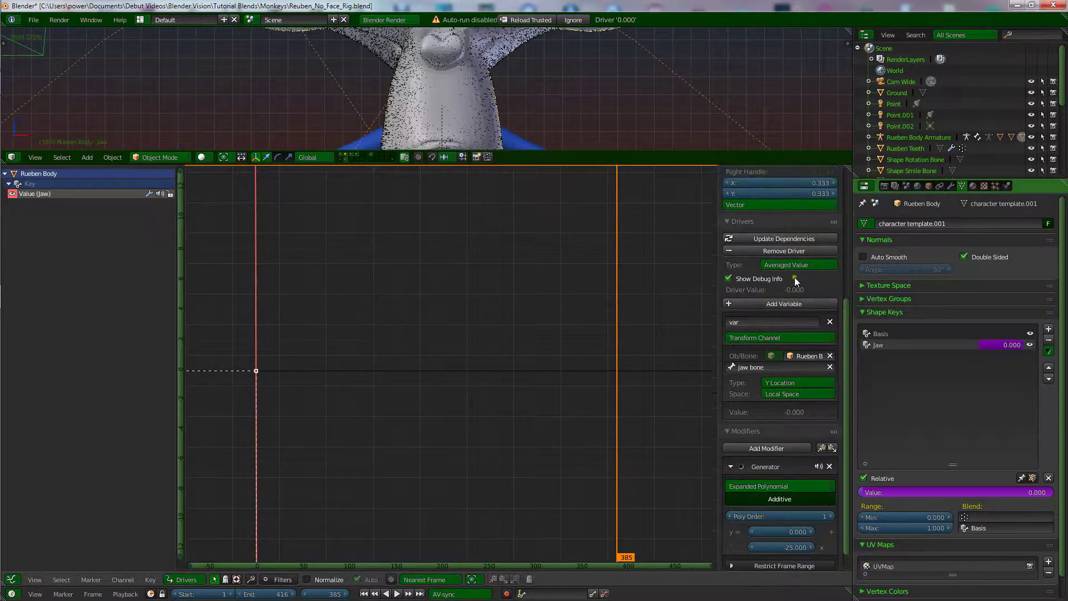
left_click(789, 236)
left_click_drag(634, 150, 633, 533)
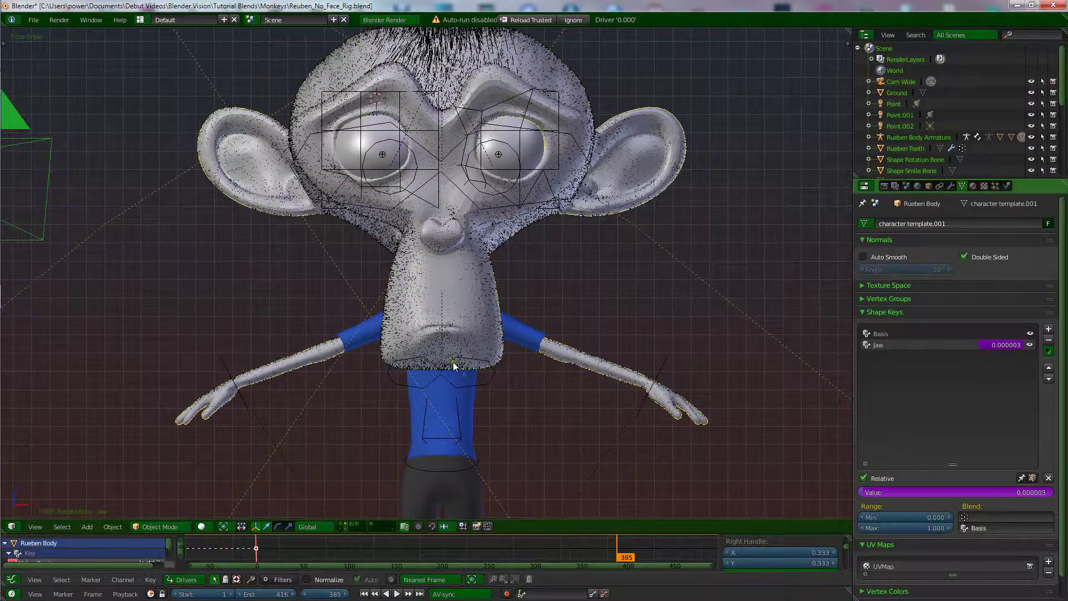
Select the body armature, enter Edit Mode and open the jaw bone's bone properties to examine its parent relation
right_click(493, 380)
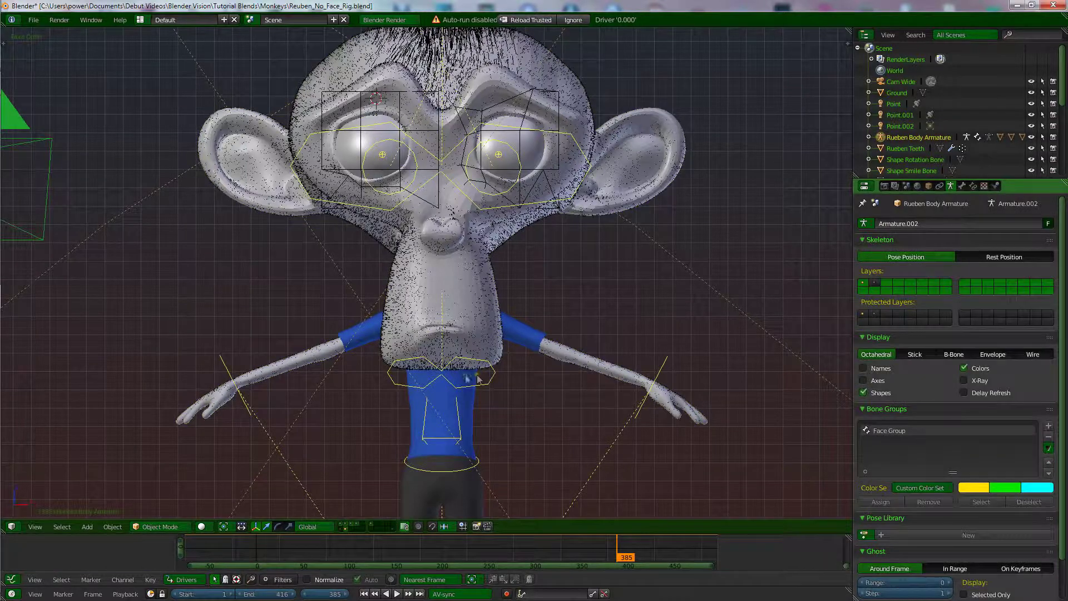
middle_click_drag(455, 384, 549, 313)
scroll(548, 313, "down", 5)
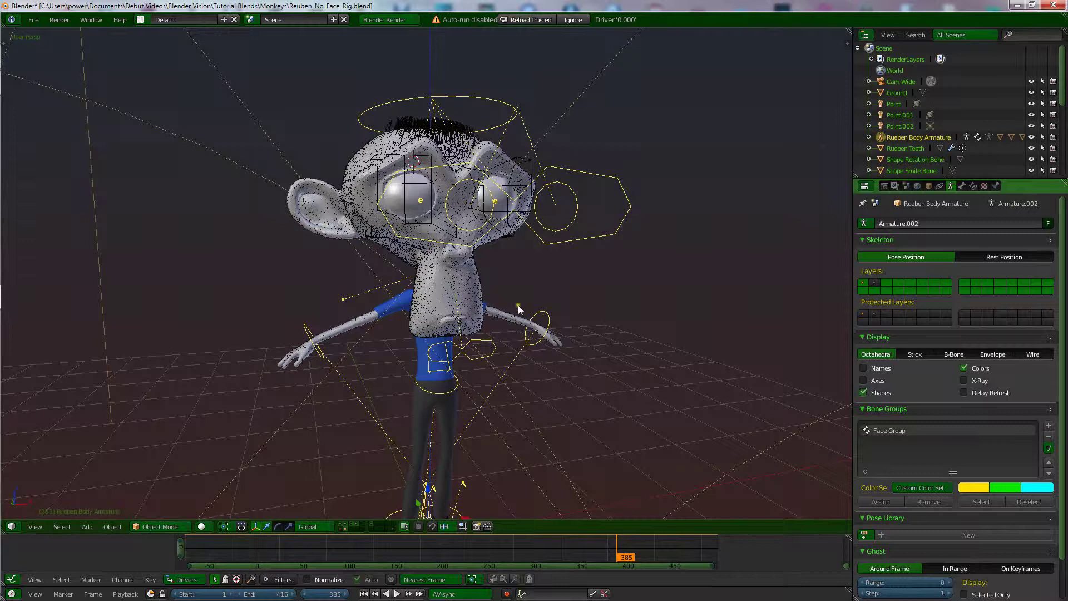
key("Tab")
key("Tab")
key("Tab")
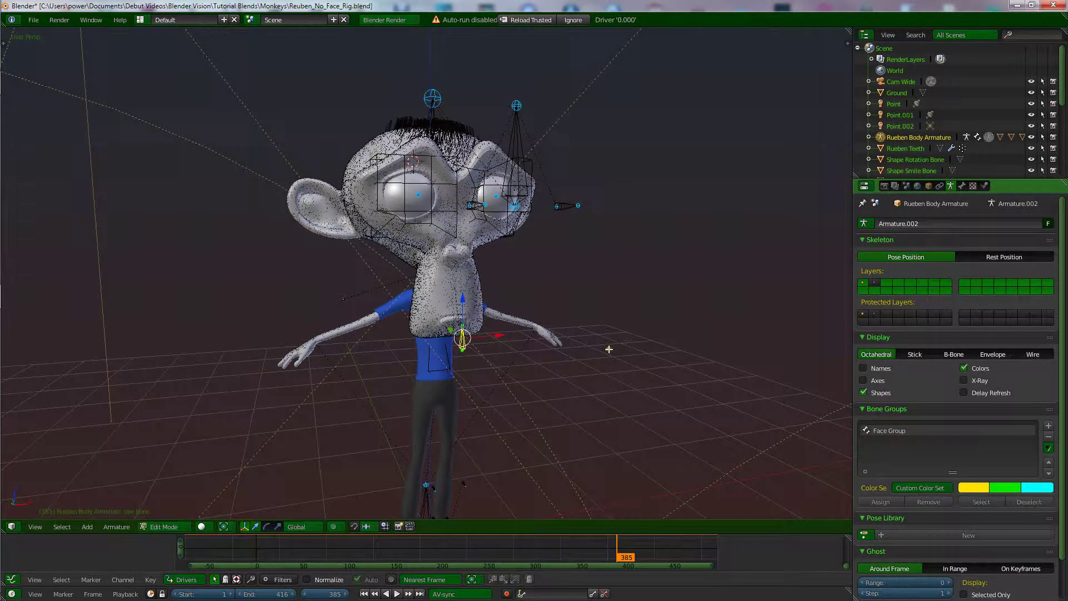
left_click(963, 186)
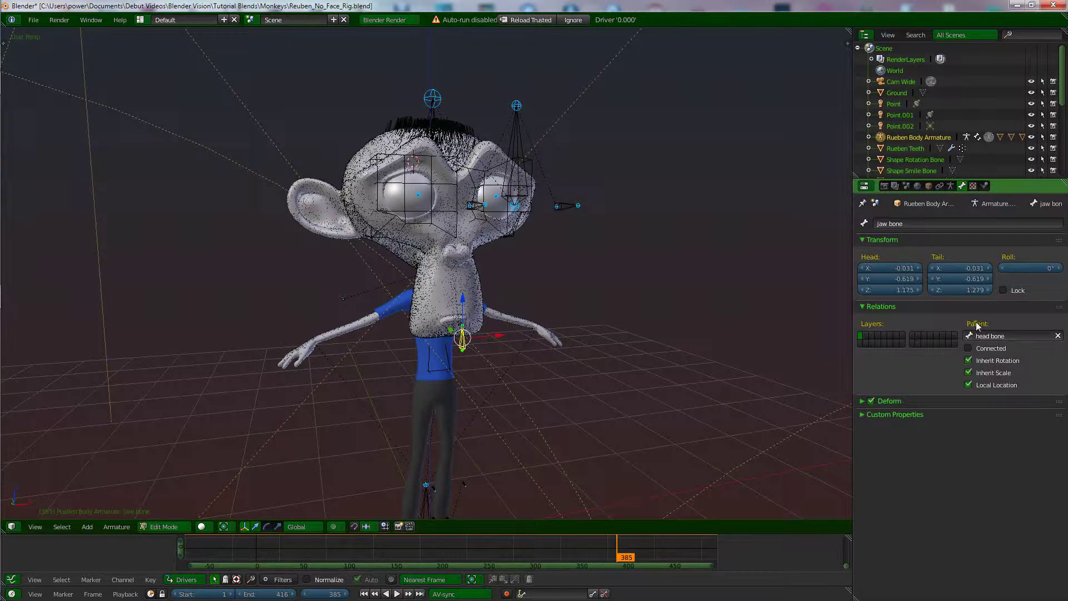
Switch the armature to Pose Mode and remove the jaw bone's custom display shape
left_click(860, 401)
left_click(861, 401)
key("ctrl+Tab")
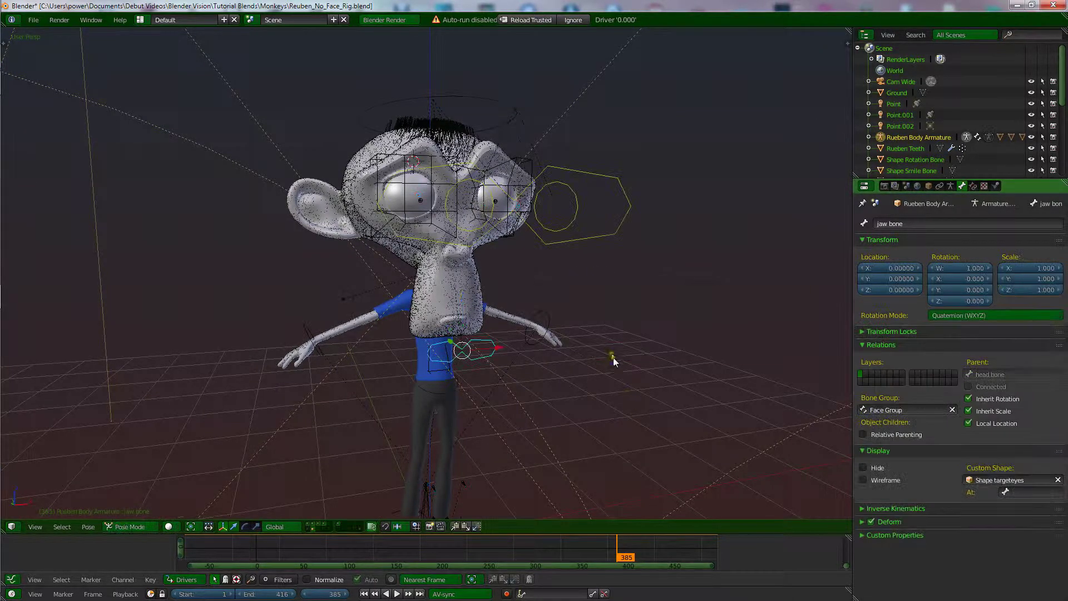
left_click(1058, 479)
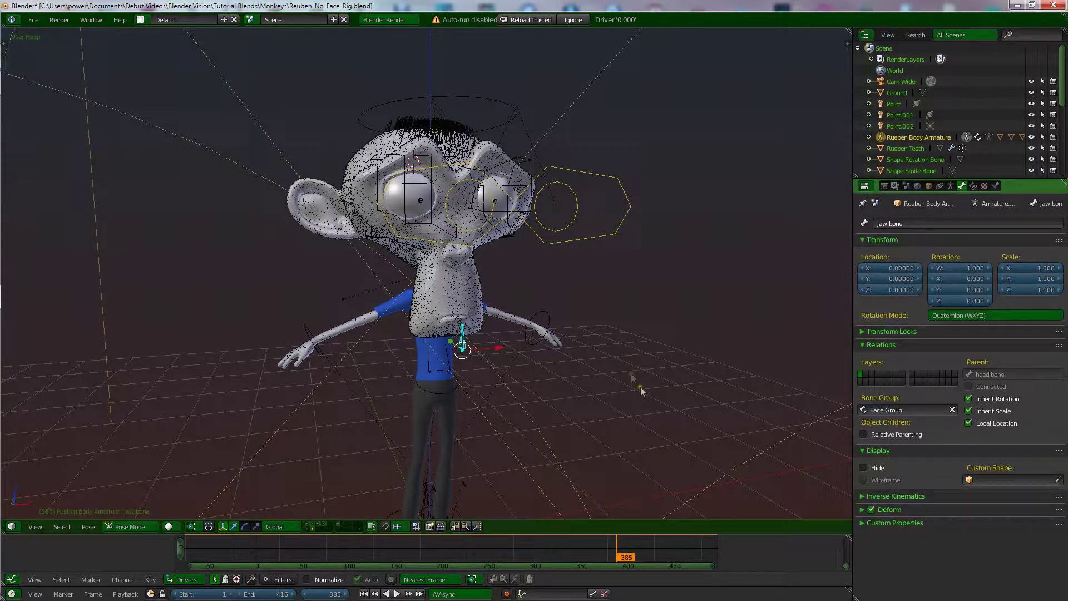
key("ctrl+Tab")
key("ctrl+Tab")
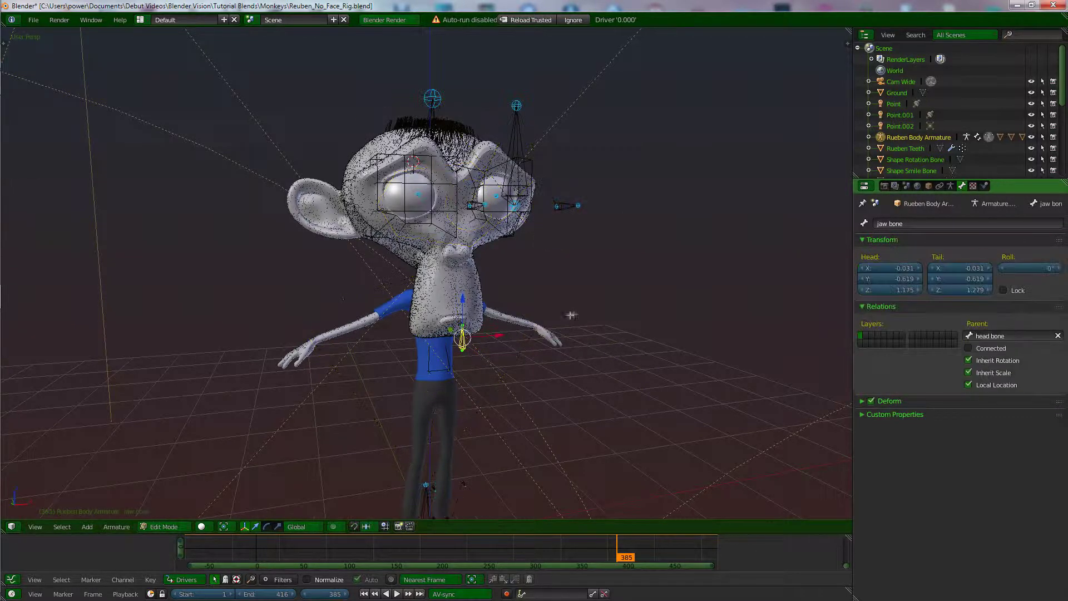
Test the jaw driver by moving the jaw bone downward in Pose Mode, without keeping the move
scroll(465, 363, "up", 2)
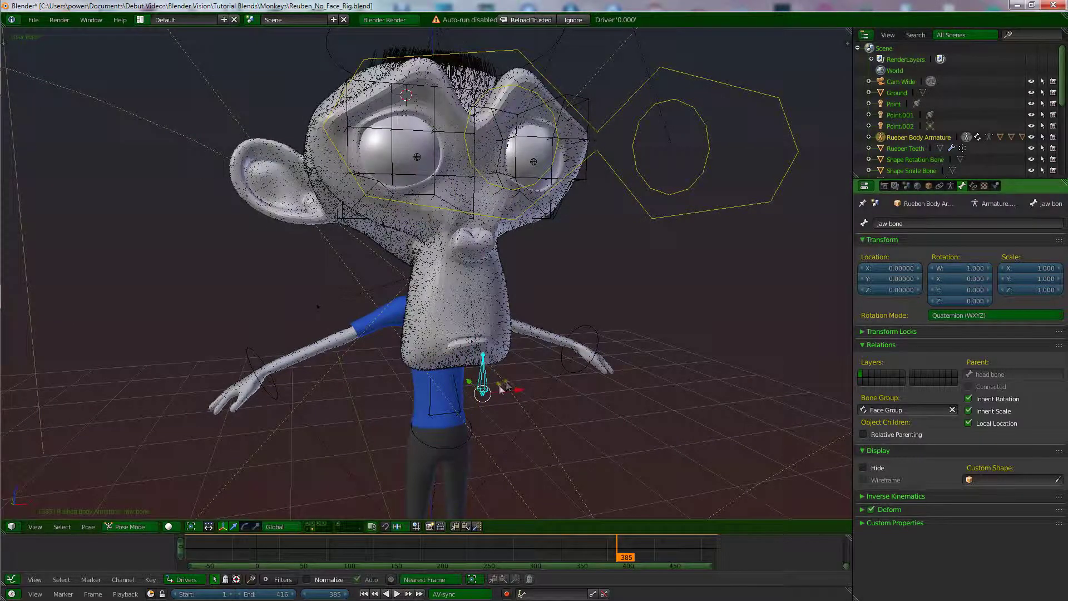
key("g")
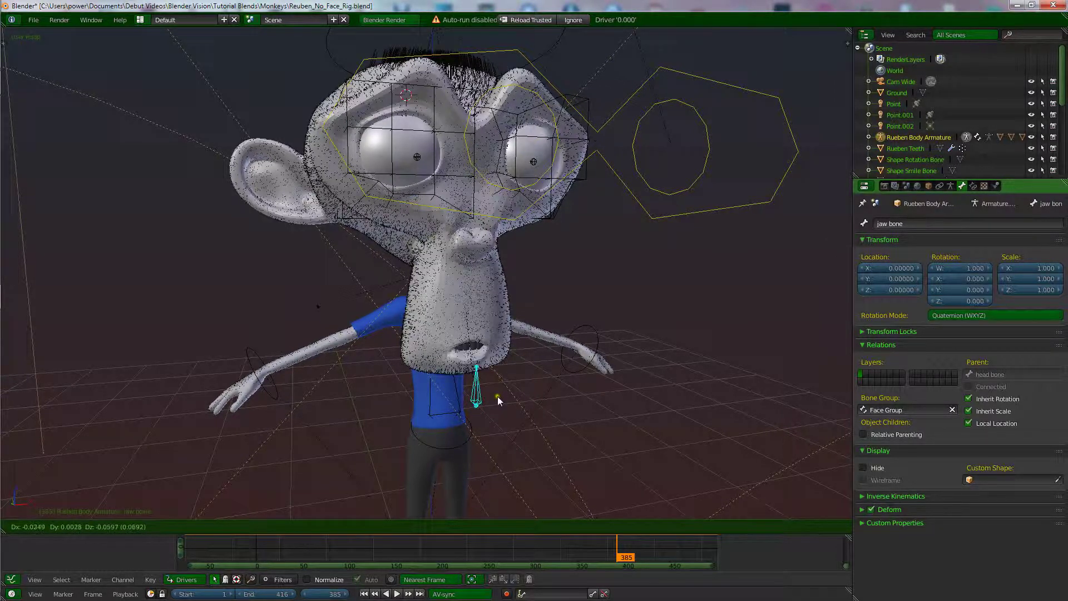
left_click(500, 392)
middle_click_drag(501, 372, 489, 360)
scroll(489, 359, "up", 2)
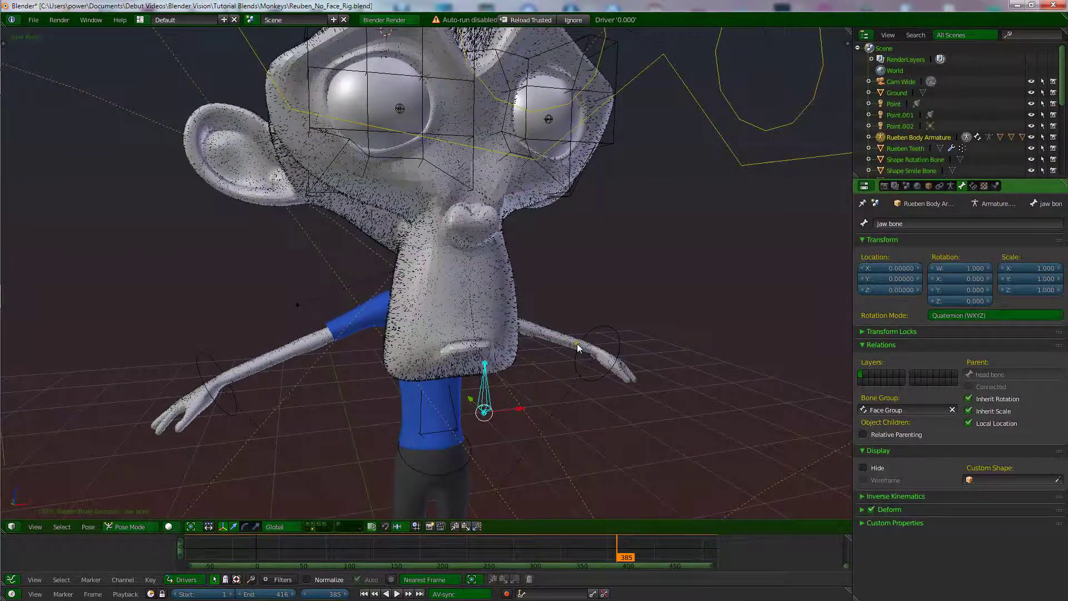
Enlarge the Graph Editor, select the monkey's body, and set the Jaw driver's Generator x coefficient to -10
left_click_drag(535, 534, 535, 272)
middle_click_drag(490, 245, 486, 171, "shift")
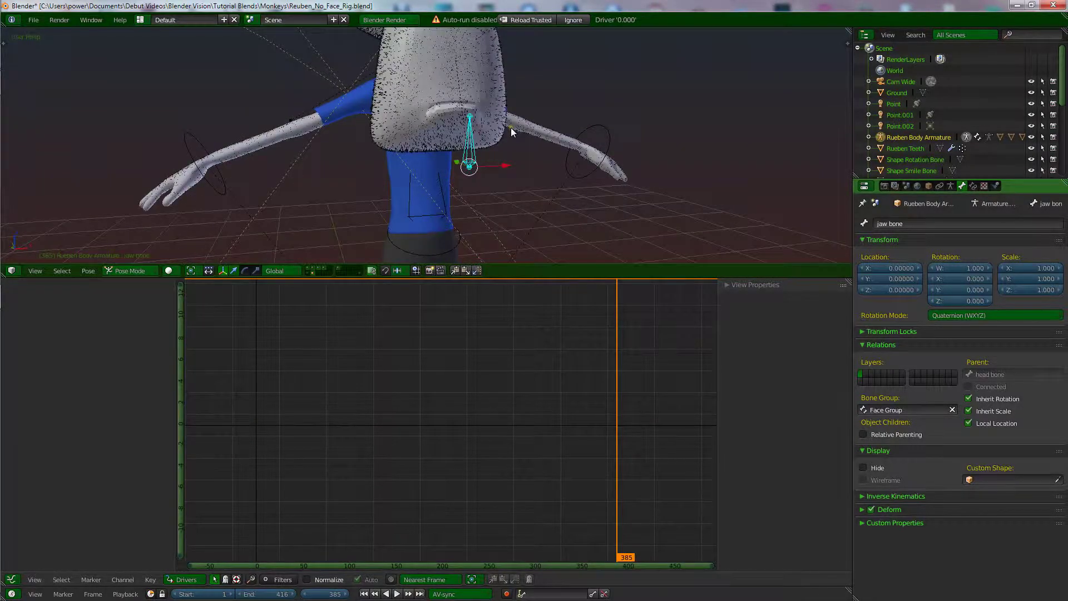
left_click(504, 96)
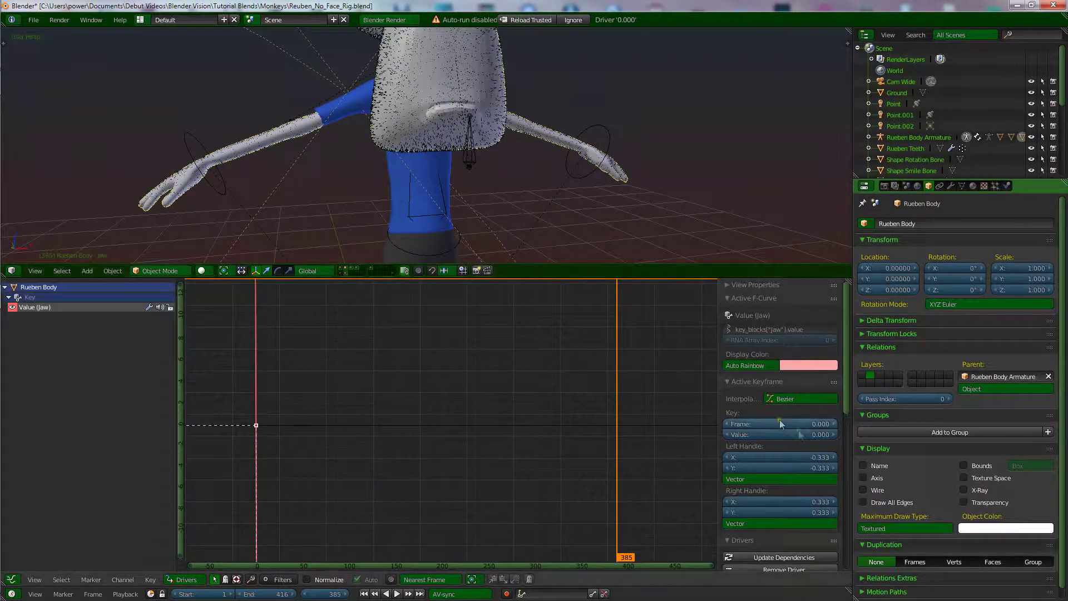
scroll(791, 455, "down", 4)
scroll(790, 455, "down", 10)
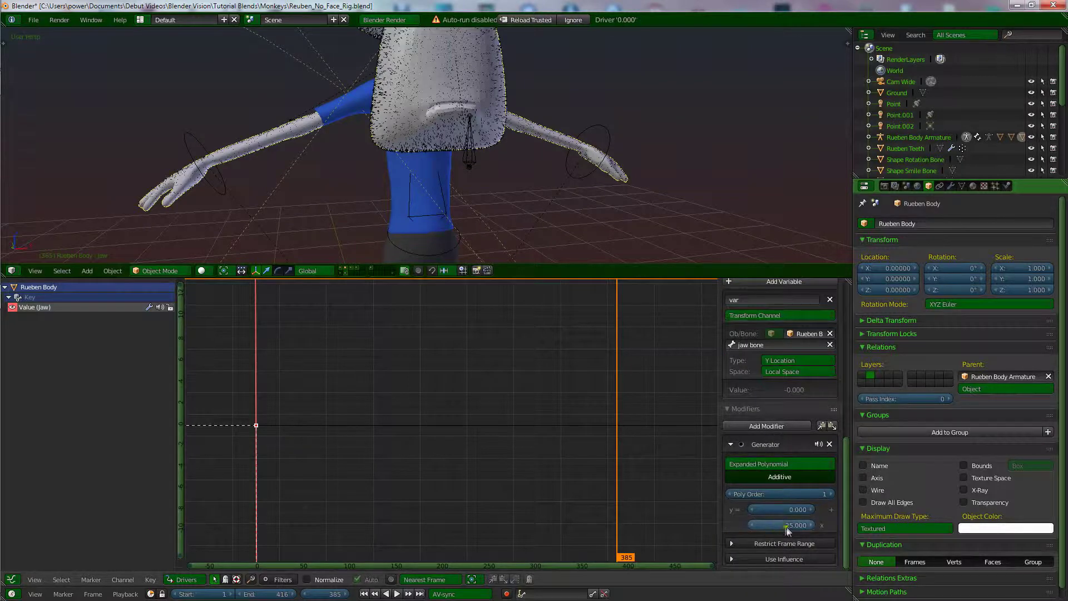
left_click(790, 527)
left_click(762, 526)
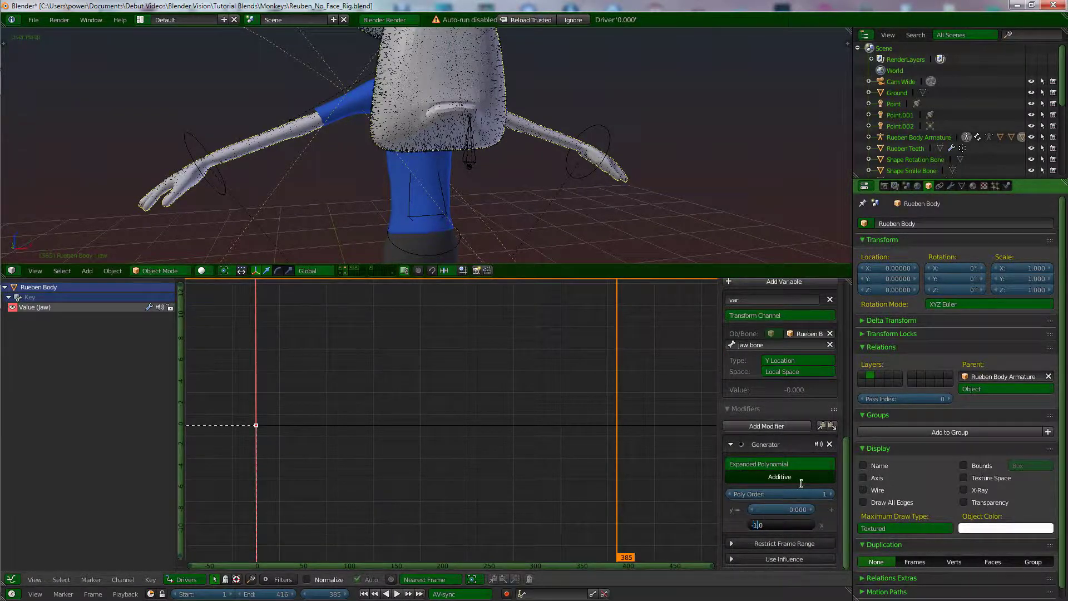
key("Return")
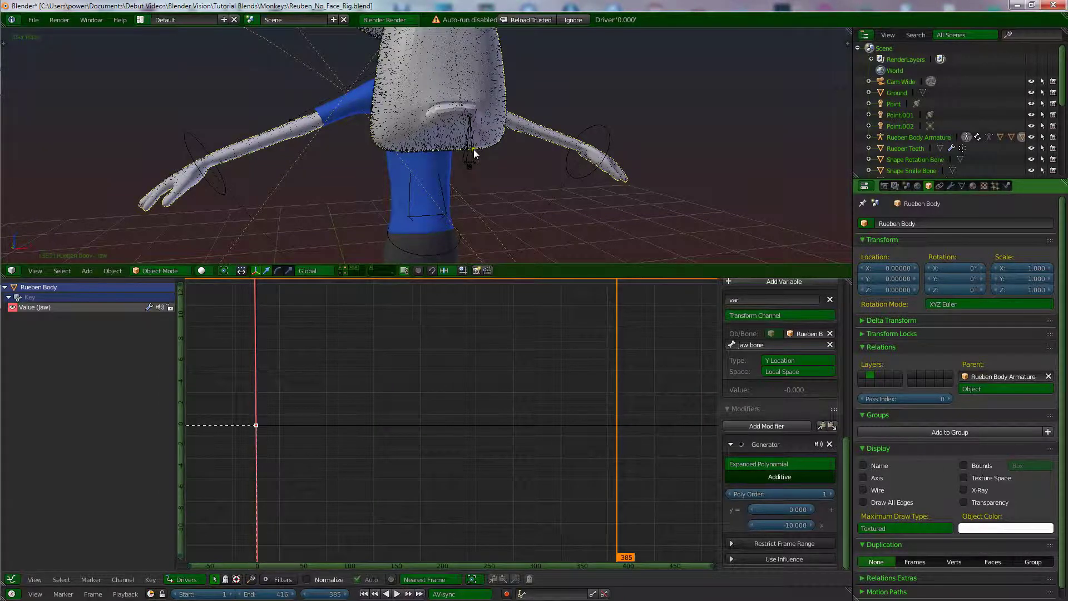
Test the new driver strength by moving the jaw bone down and cancelling, and shrink the Graph Editor to enlarge the 3D view
right_click(488, 156)
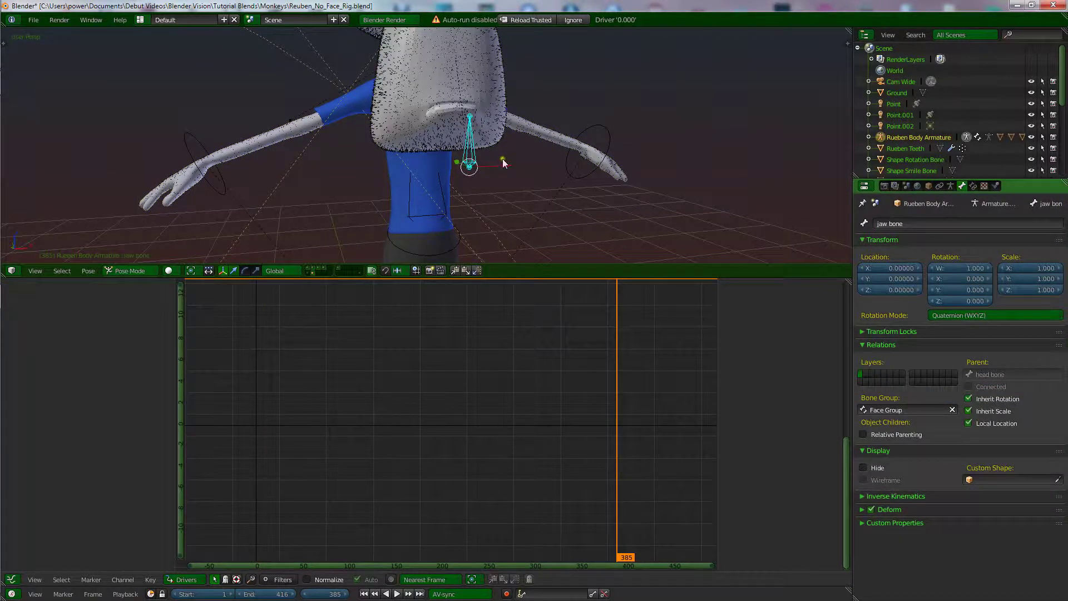
key("g")
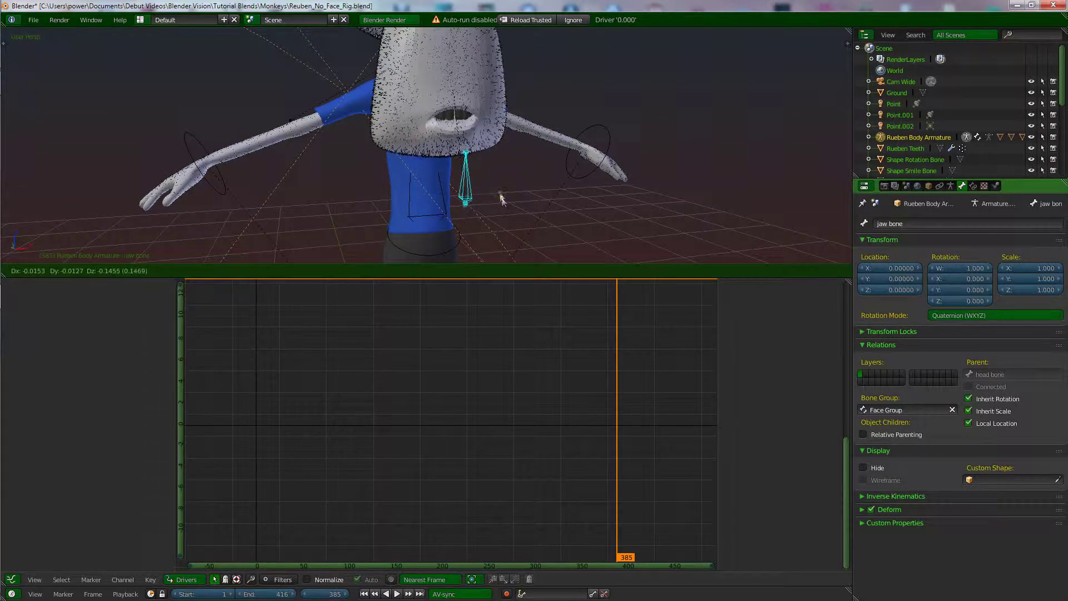
right_click(496, 165)
left_click_drag(553, 277, 556, 542)
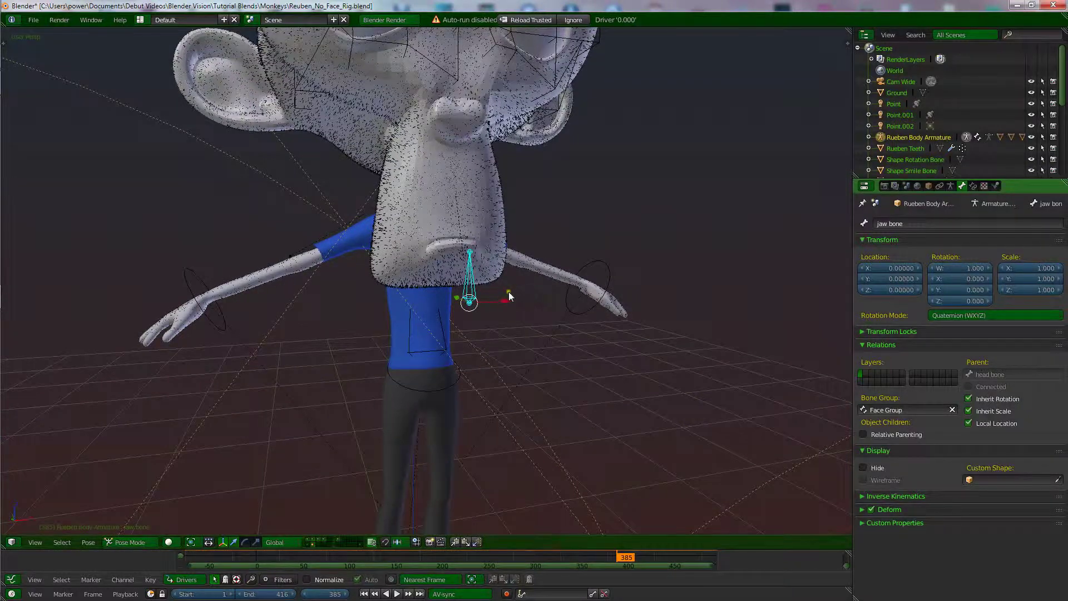
scroll(510, 295, "down", 2)
key("g")
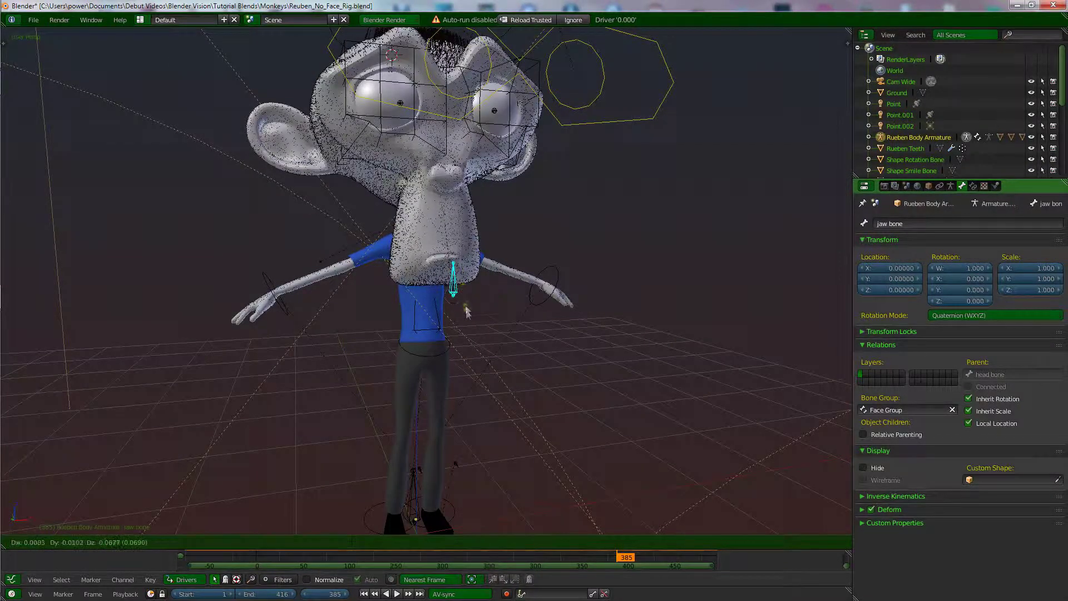
key("Escape")
scroll(477, 299, "up", 2)
middle_click_drag(477, 298, 474, 312)
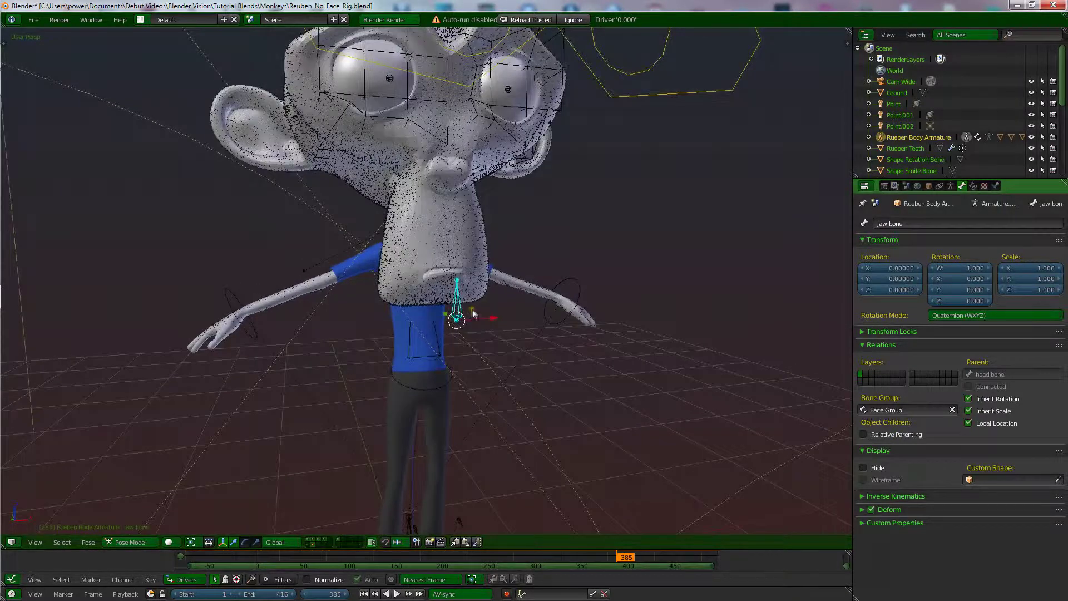
Add a Limit Location constraint to the jaw bone and enable its minimum and maximum limits on X, Y and Z
left_click(974, 185)
left_click(930, 223)
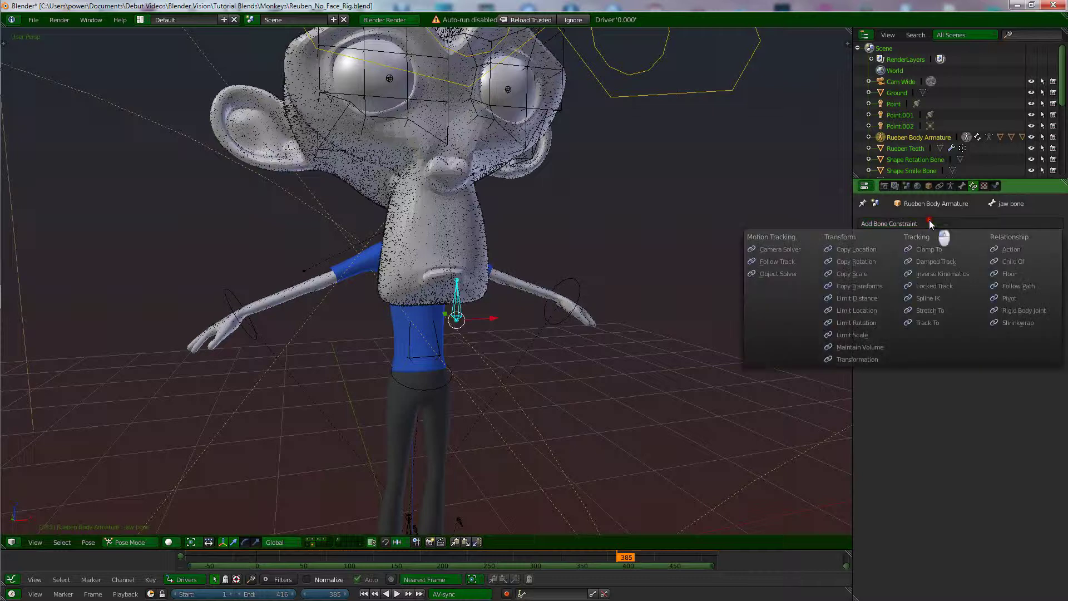
left_click(870, 310)
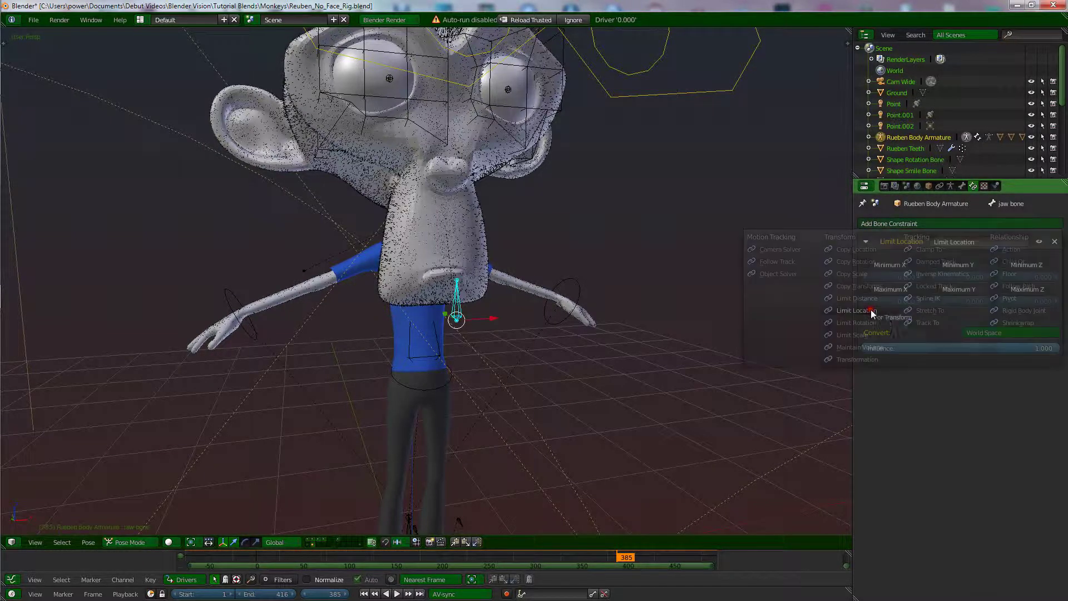
left_click(873, 289)
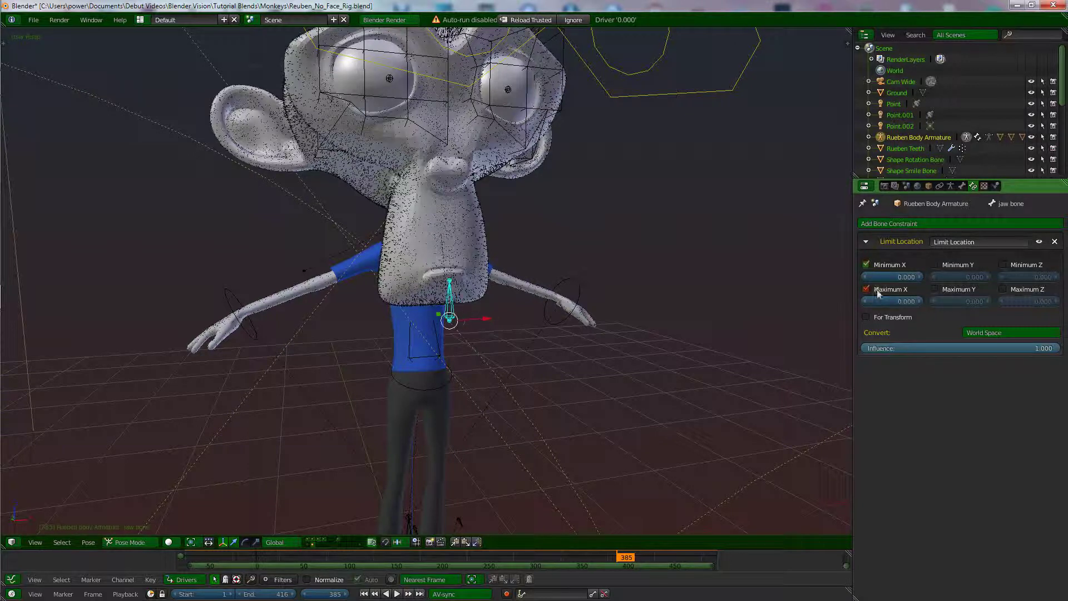
left_click(1004, 265)
left_click(1002, 289)
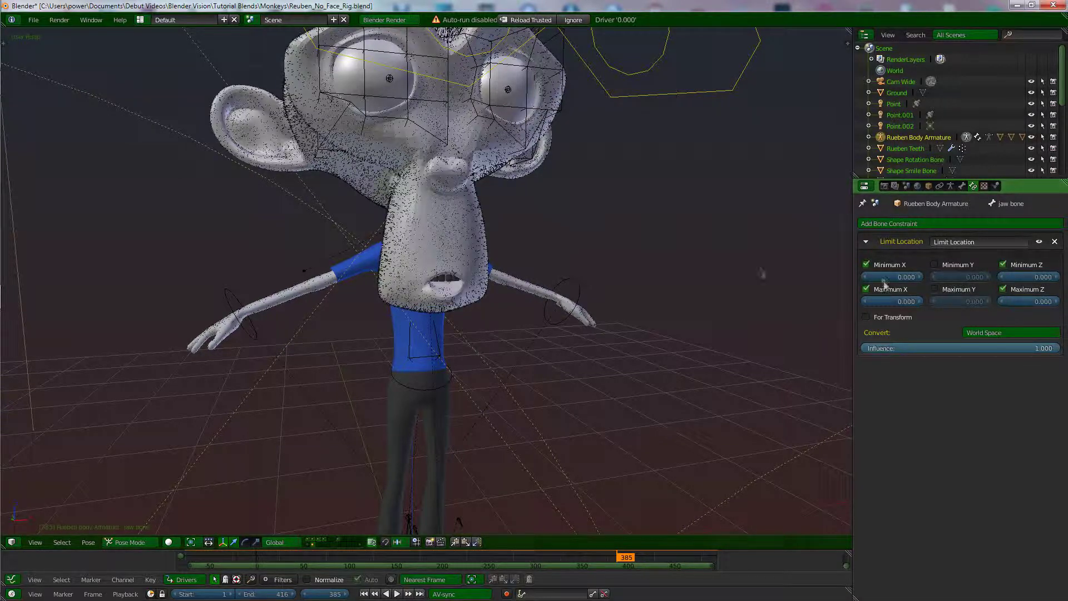
left_click(1003, 289)
left_click(937, 290)
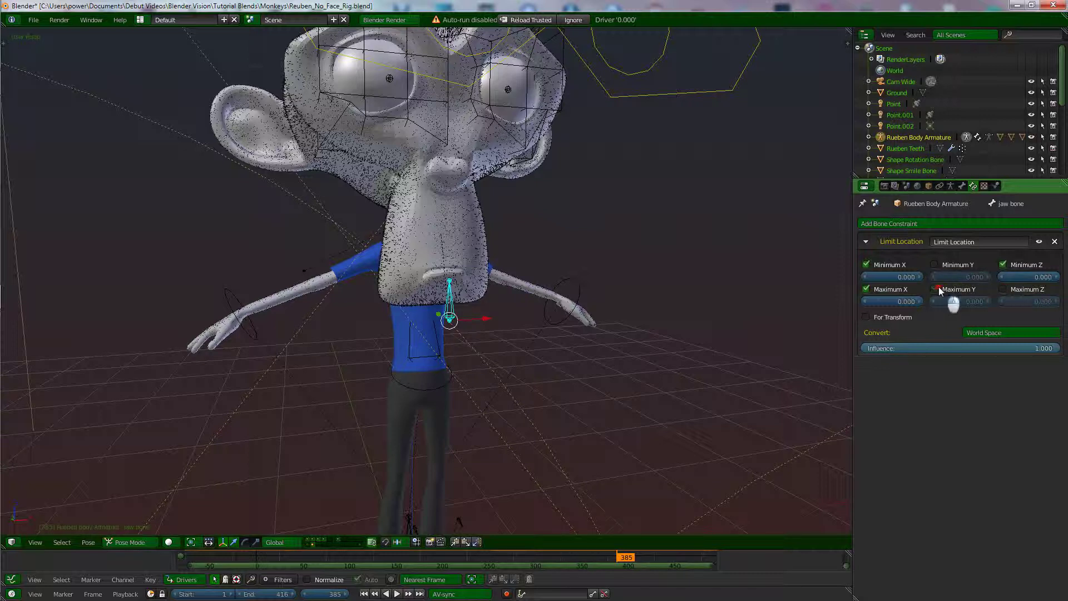
left_click(940, 265)
left_click(1003, 288)
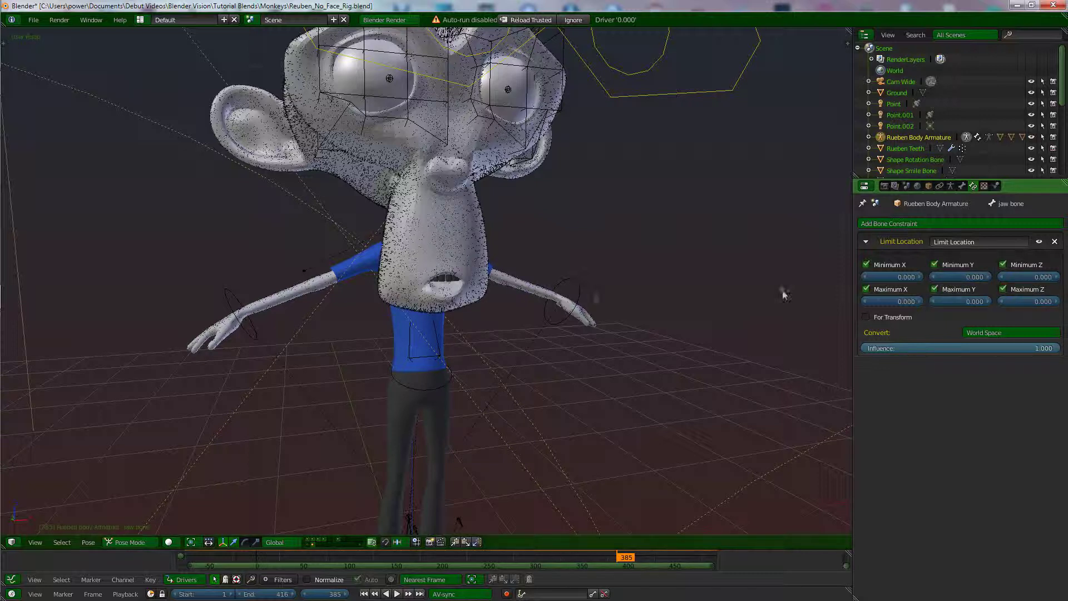
Set the Limit Location constraint's Convert option to Local Space
scroll(517, 296, "down", 4)
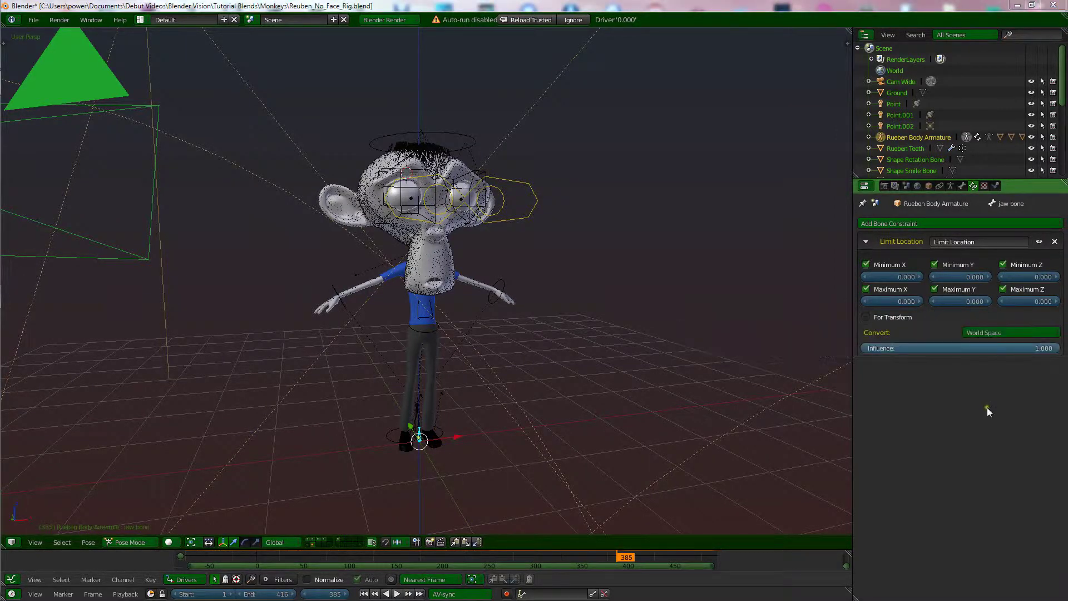
left_click(988, 332)
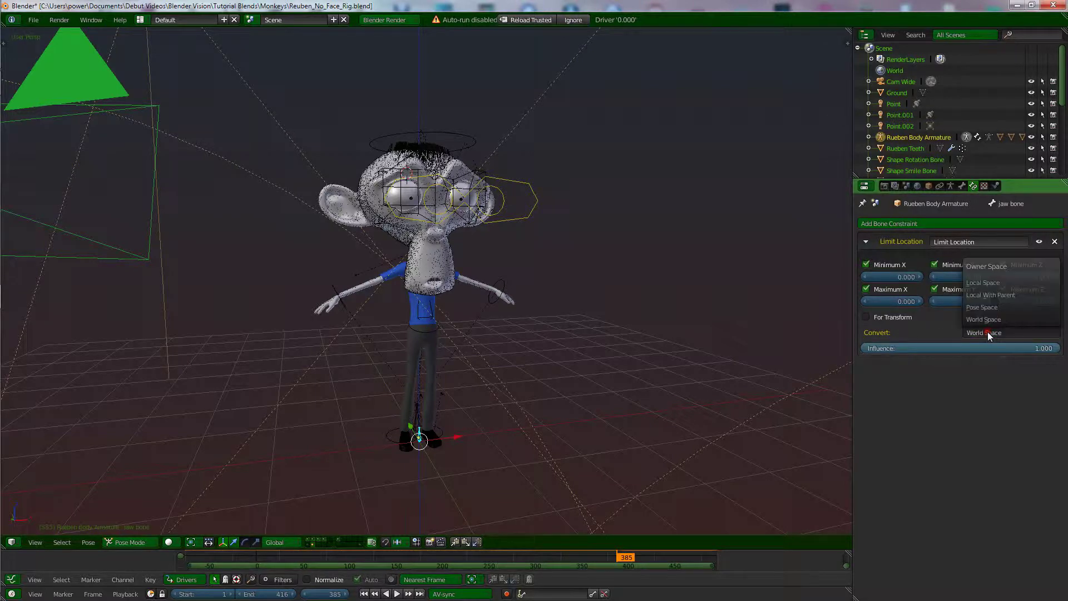
left_click(983, 283)
Try moving the jaw bone to test the local-space limits, and cancel the move
scroll(437, 310, "up", 2)
scroll(438, 309, "up", 3)
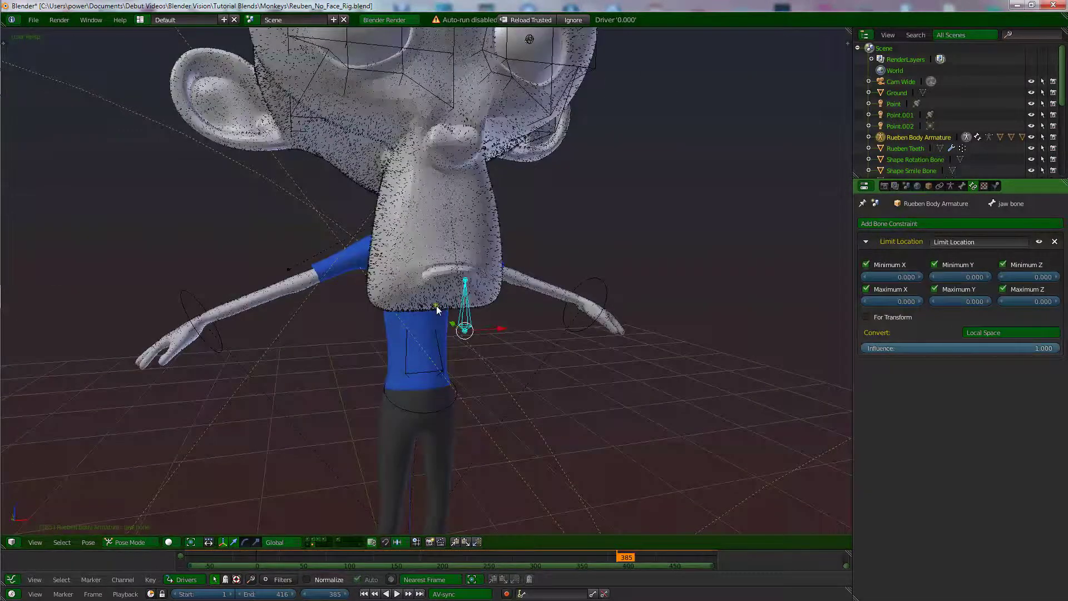
key("g")
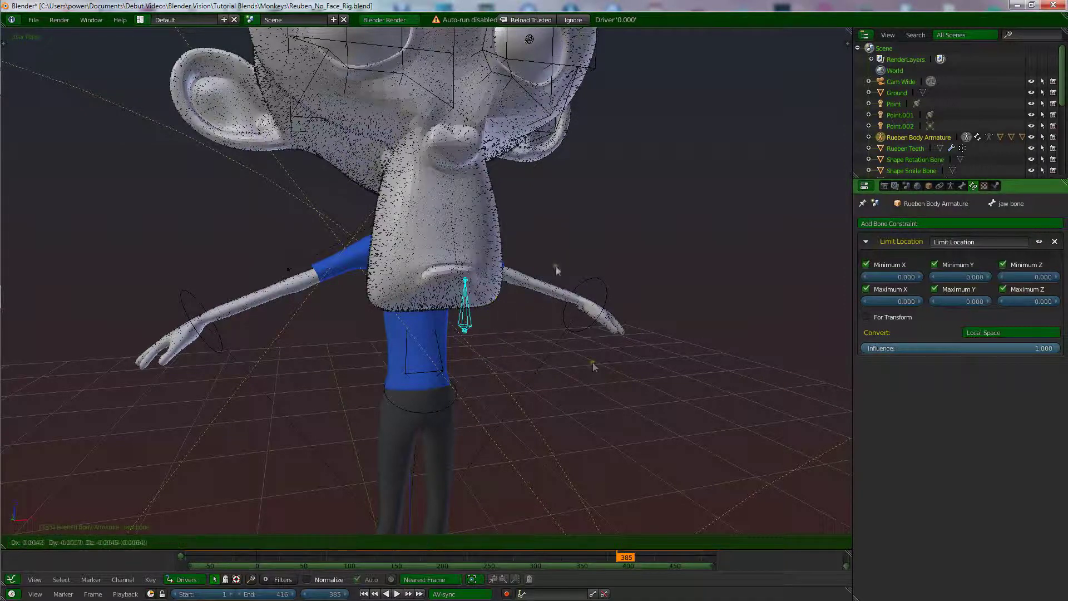
right_click(591, 314)
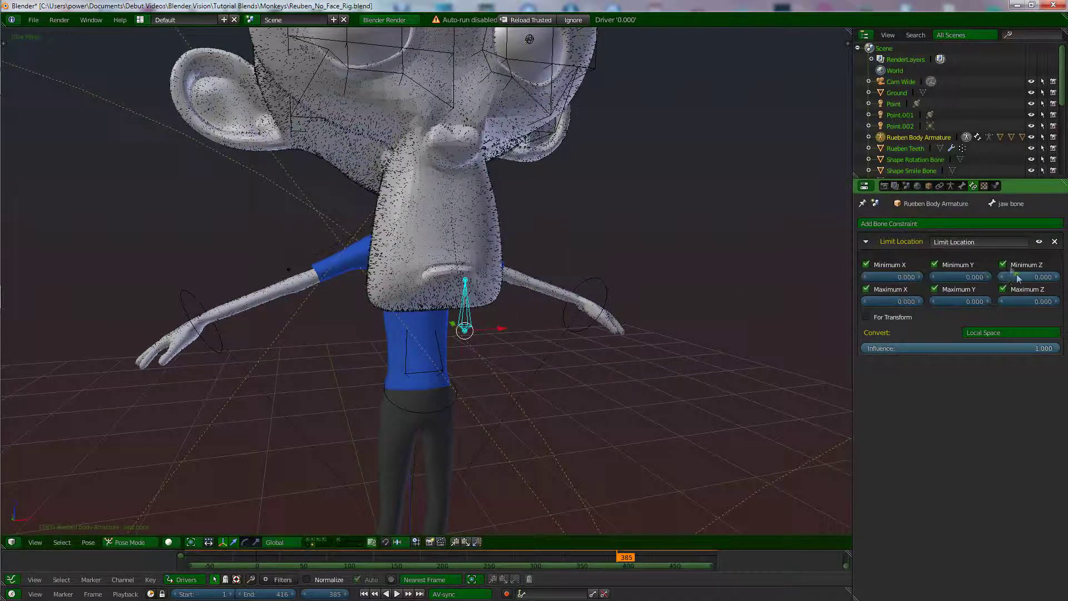
Disable the Minimum Y limit on the constraint and test-move the jaw bone, cancelling each move
left_click(936, 264)
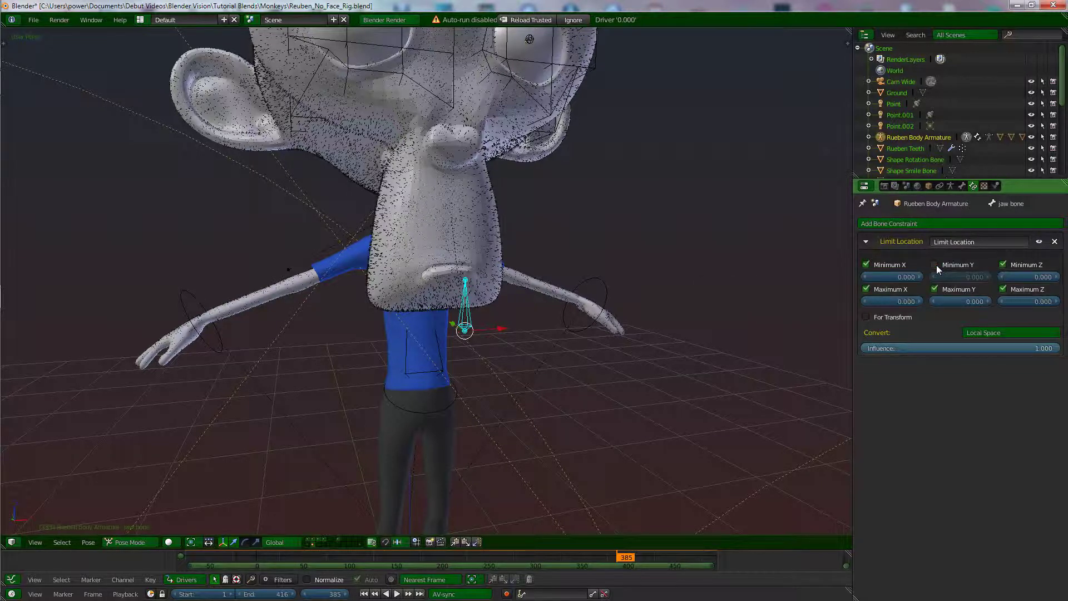
key("g")
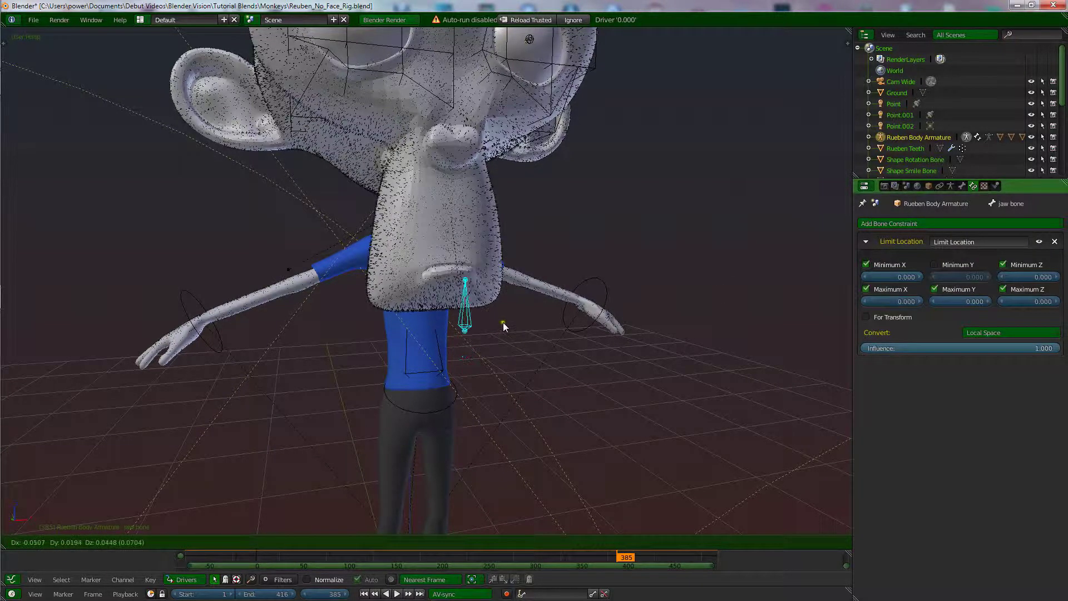
key("Escape")
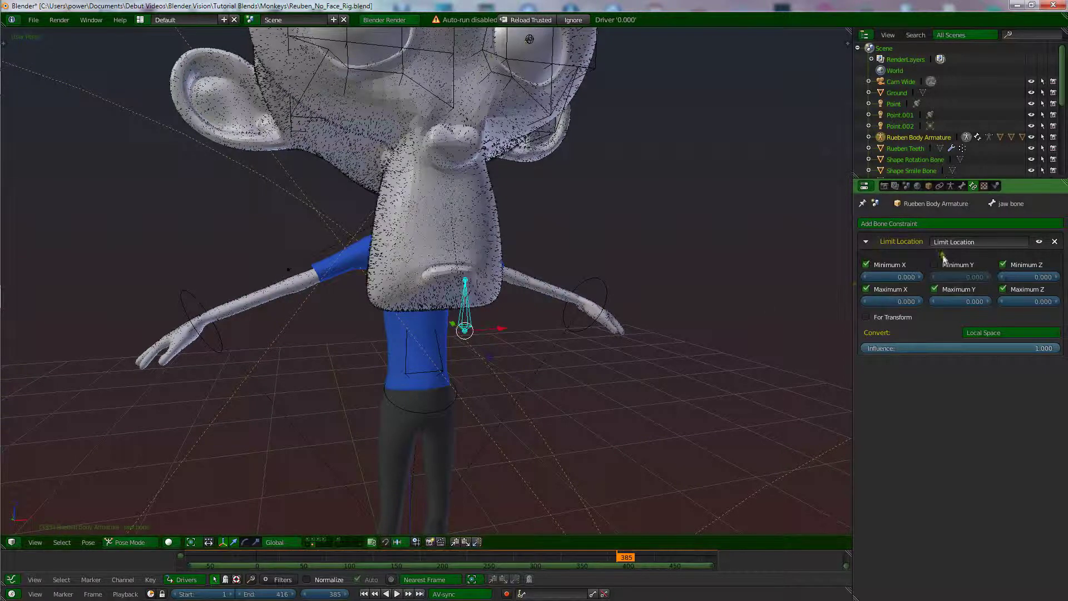
key("g")
key("Escape")
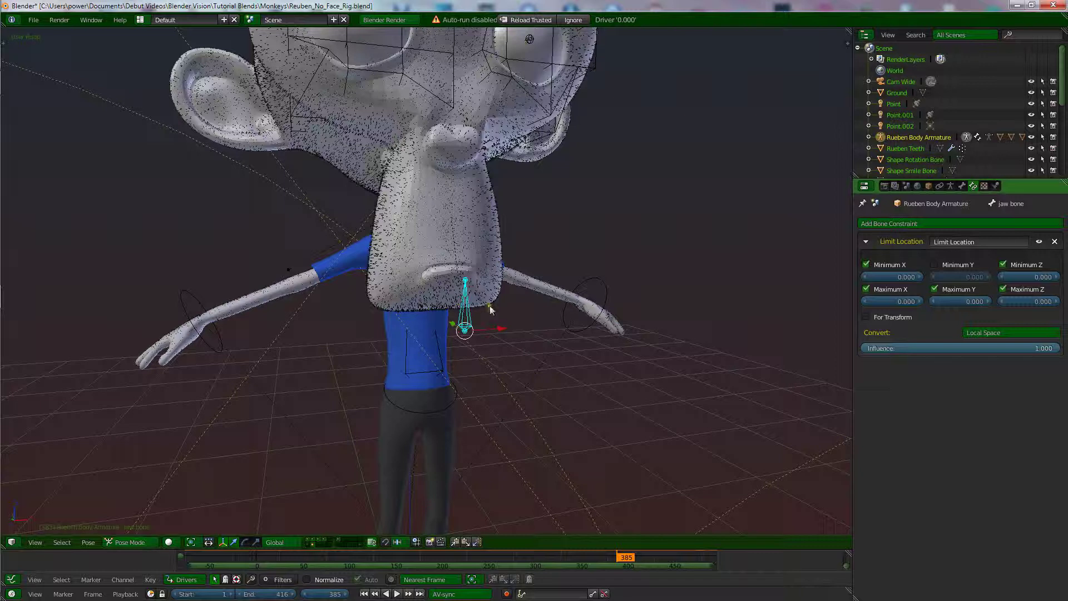
Move the jaw bone down about 0.106 along its local Y to open the mouth, and display its transform location values
key("g")
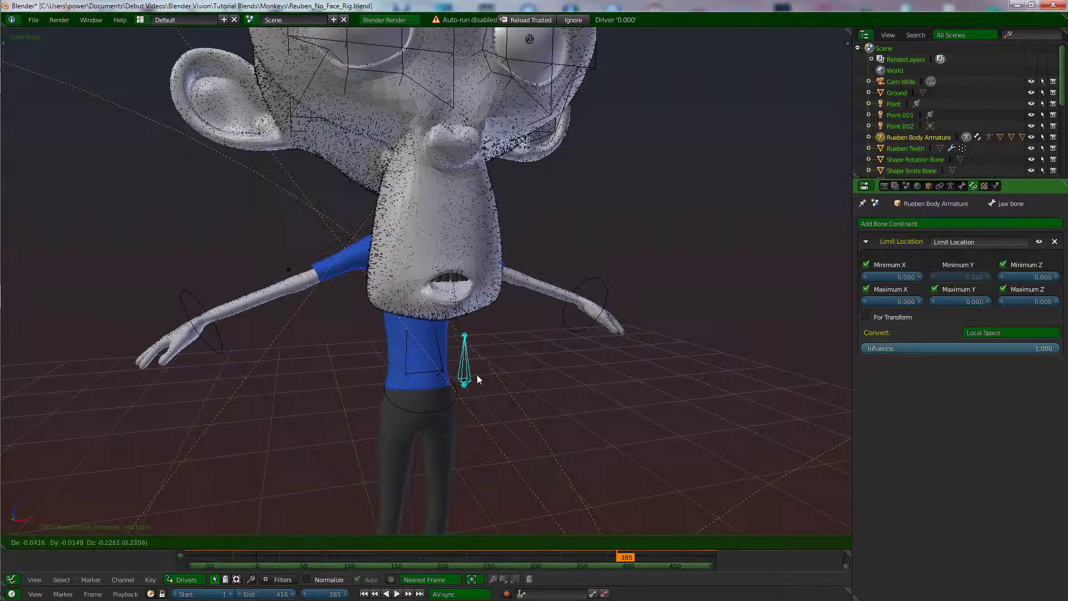
left_click(482, 370)
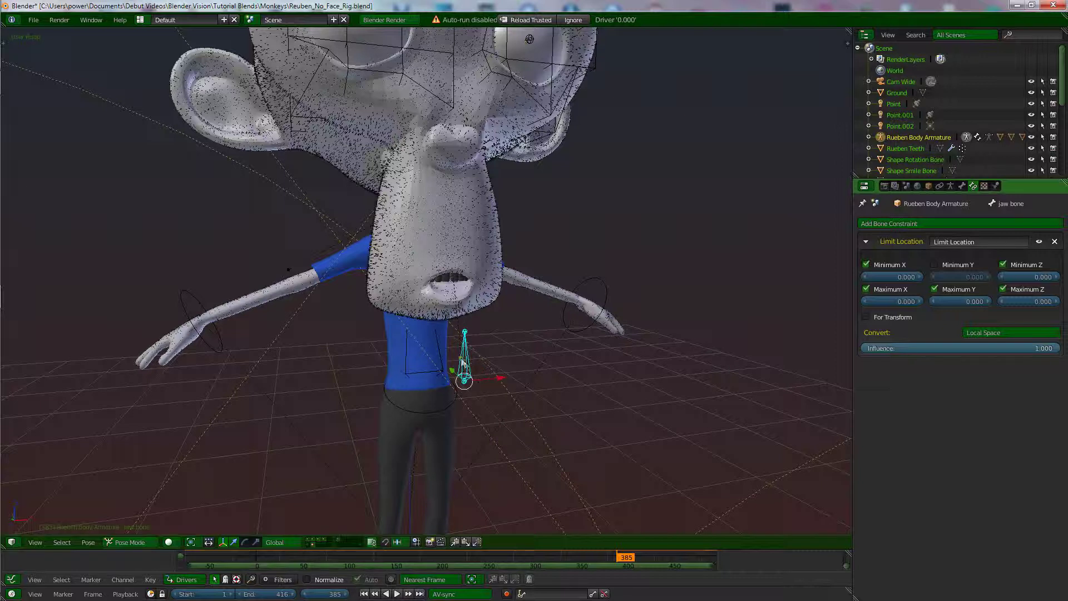
key("n")
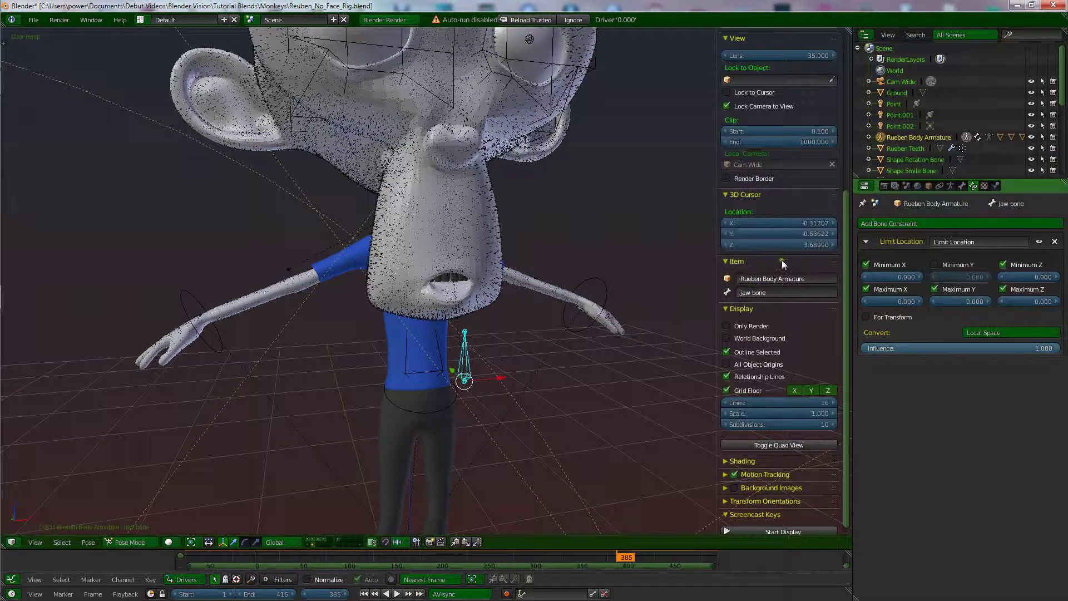
scroll(779, 261, "up", 10)
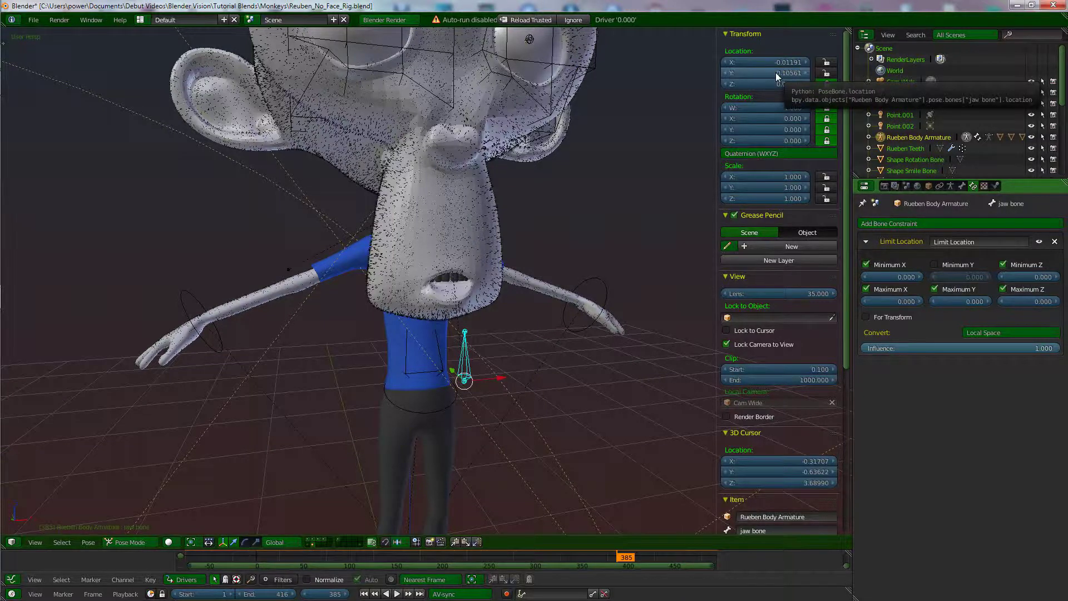
Copy the jaw bone's Y location into the Limit Location constraint's Minimum Y (-0.106) and enable that limit
key("ctrl+c")
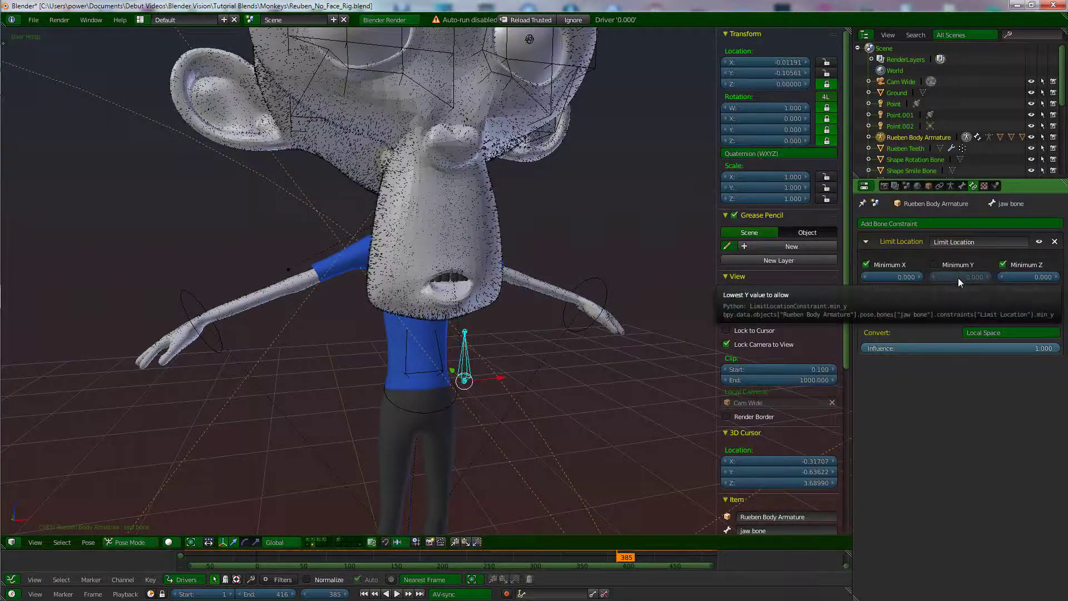
key("ctrl+v")
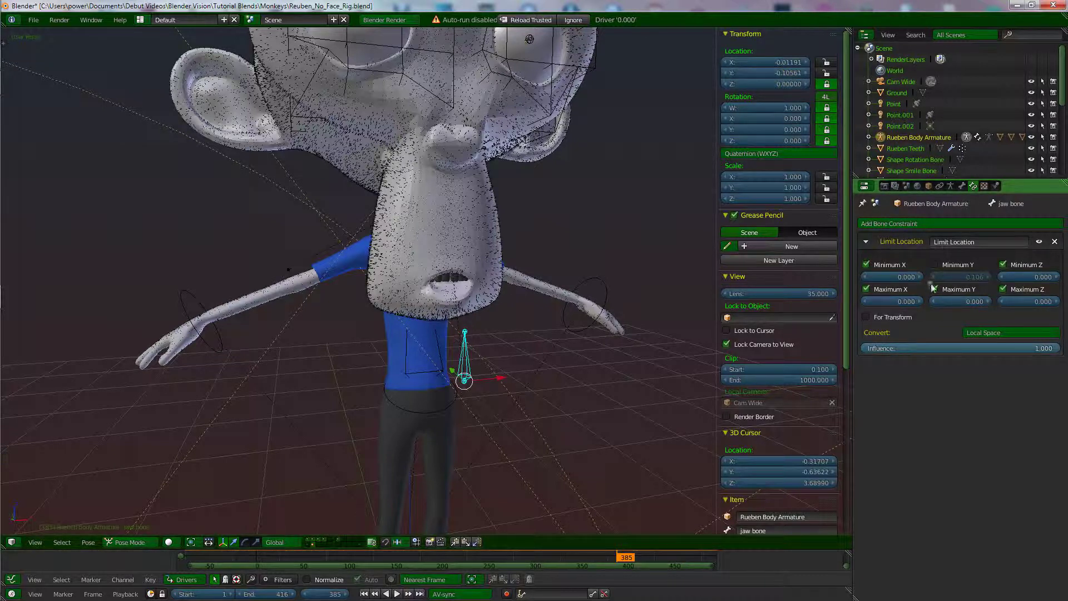
left_click(934, 264)
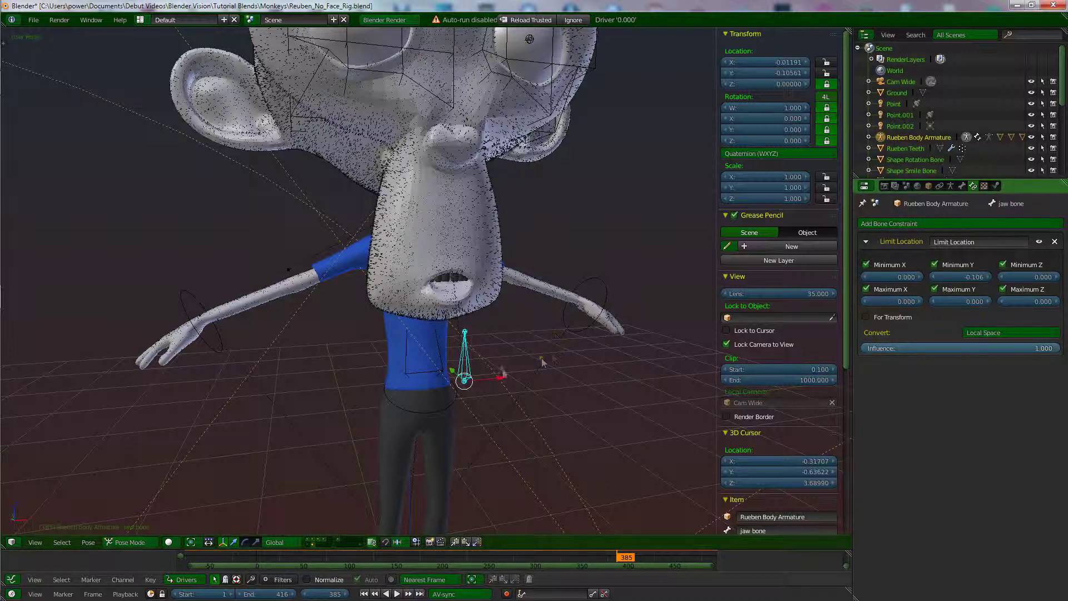
Test-move the jaw bone to check its limited travel and the mouth movement, cancelling each move
key("g")
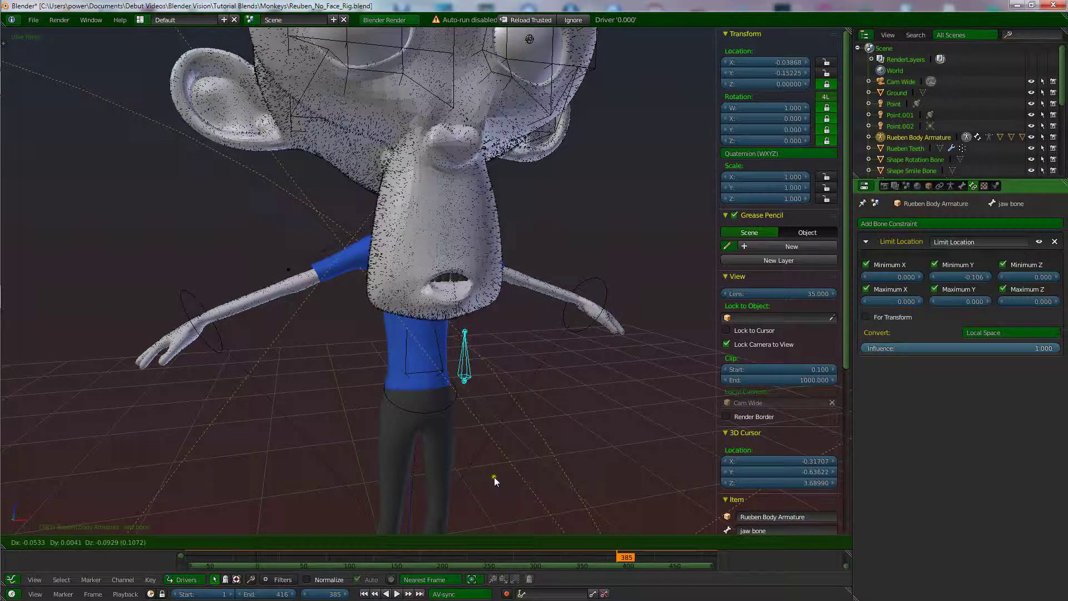
right_click(489, 348)
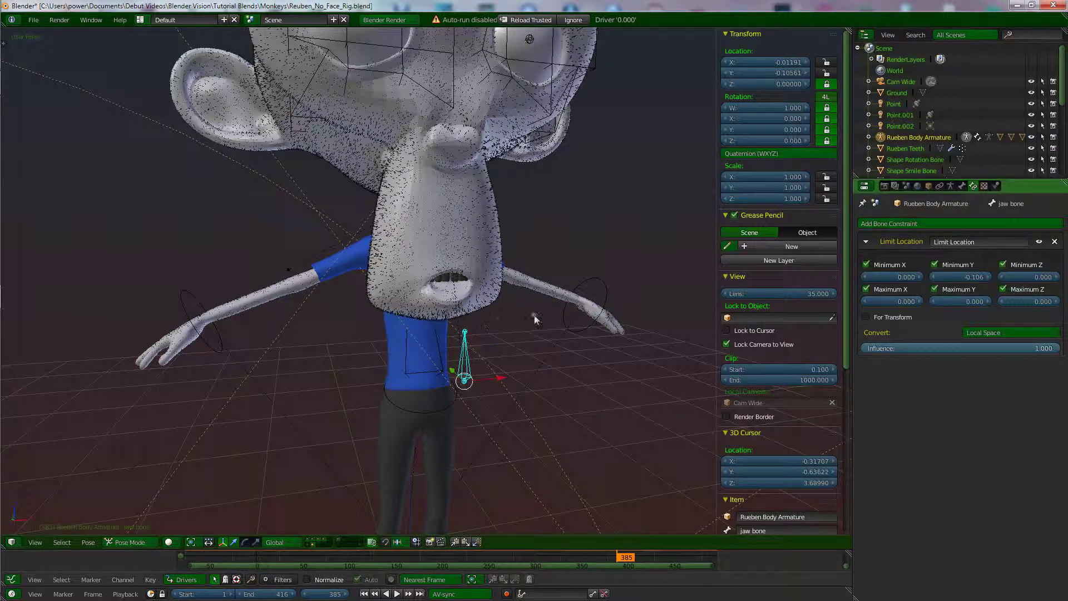
key("n")
scroll(550, 333, "down", 4)
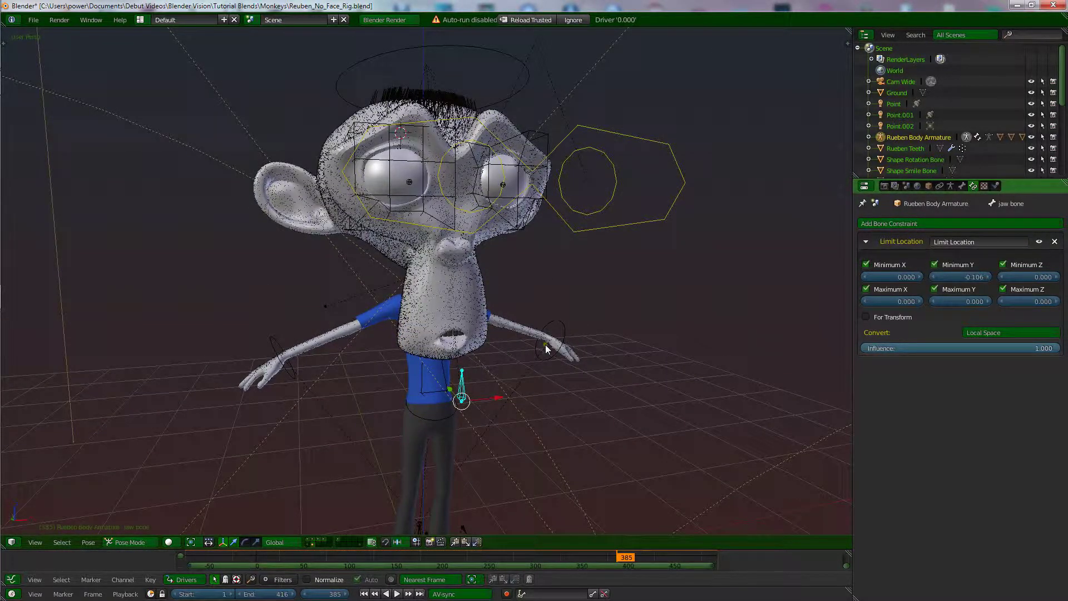
middle_click_drag(503, 353, 526, 342)
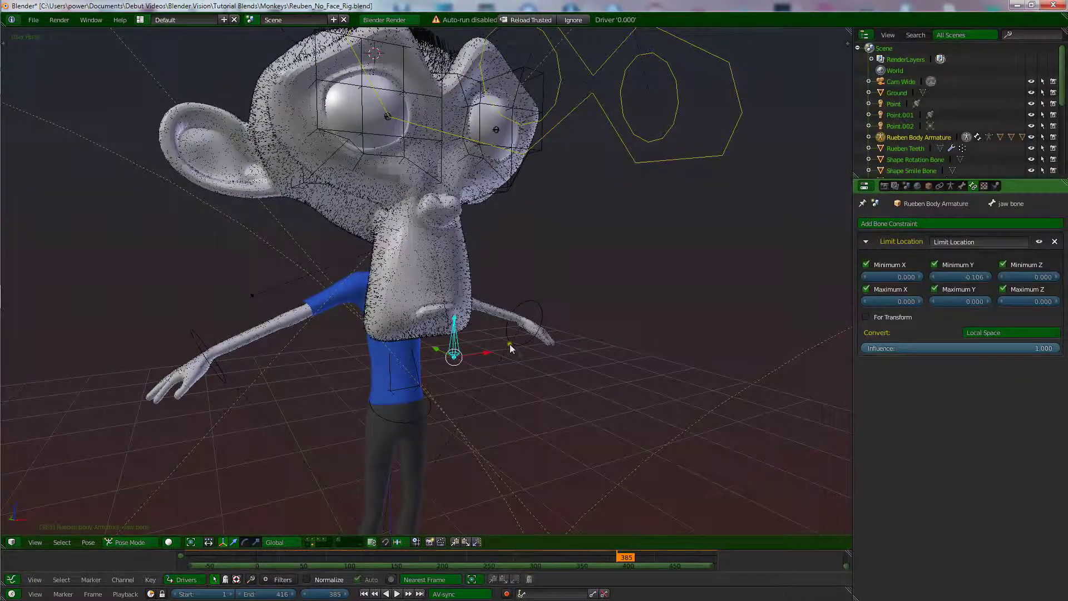
key("g")
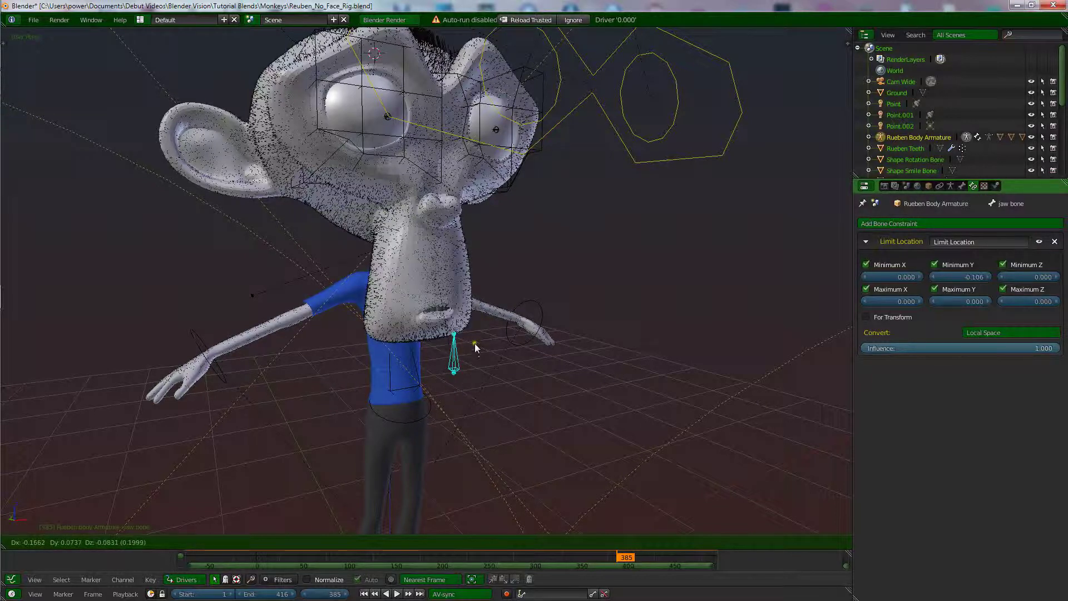
right_click(476, 350)
scroll(479, 374, "up", 1)
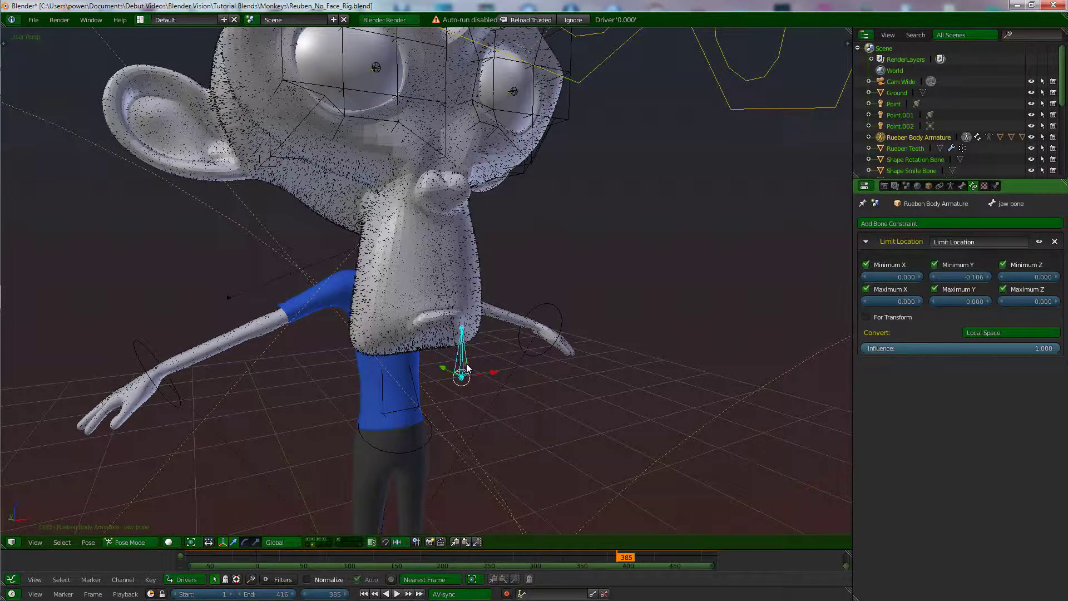
scroll(467, 367, "down", 2)
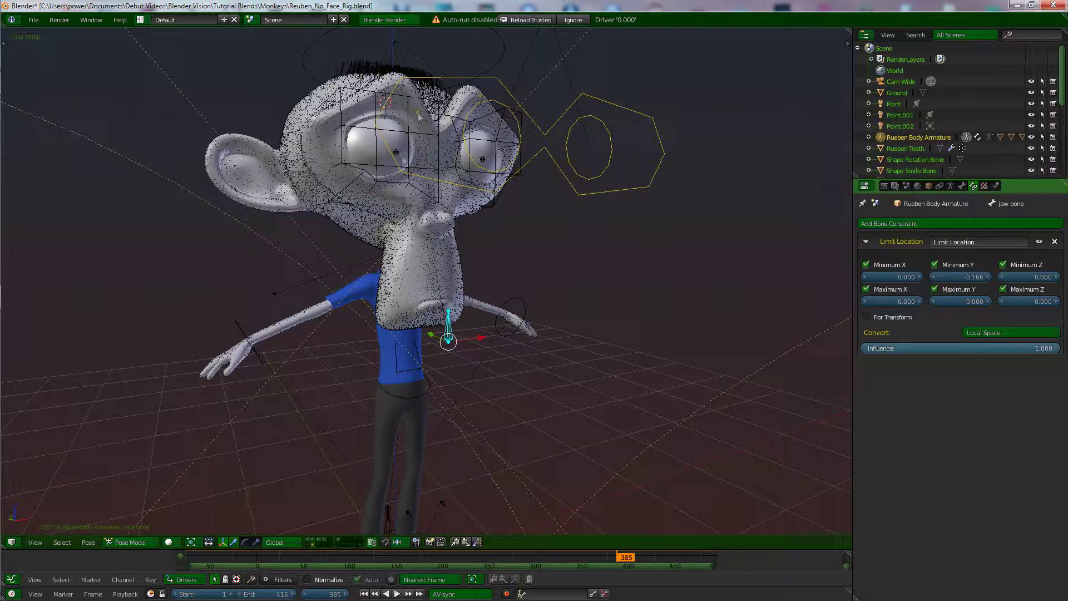
scroll(475, 331, "up", 1)
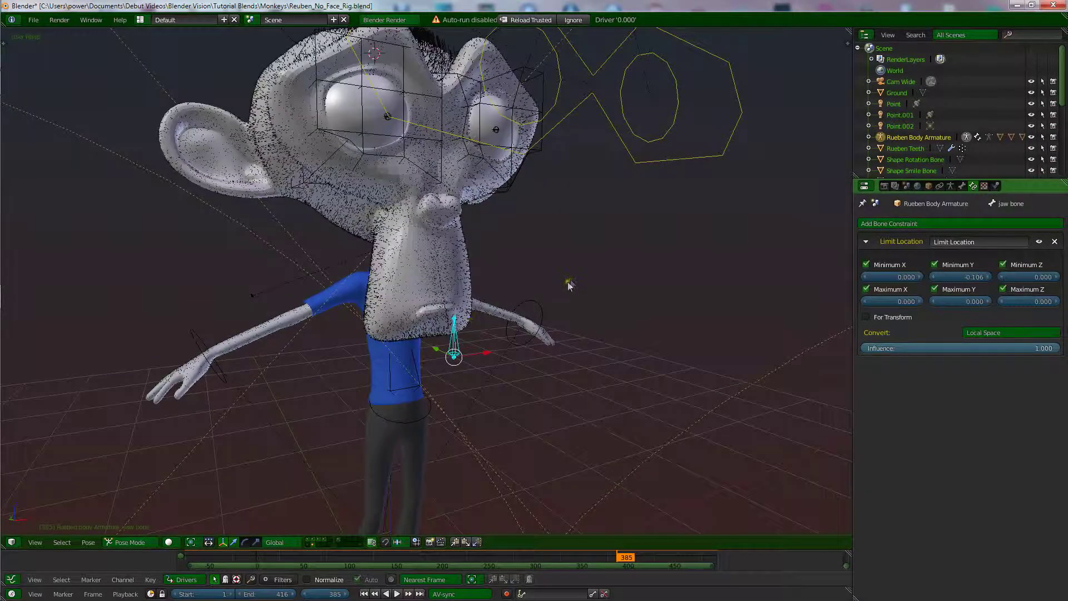
Return to Object Mode by selecting the monkey's body and add a plane in front view beside the head
key("KP_1")
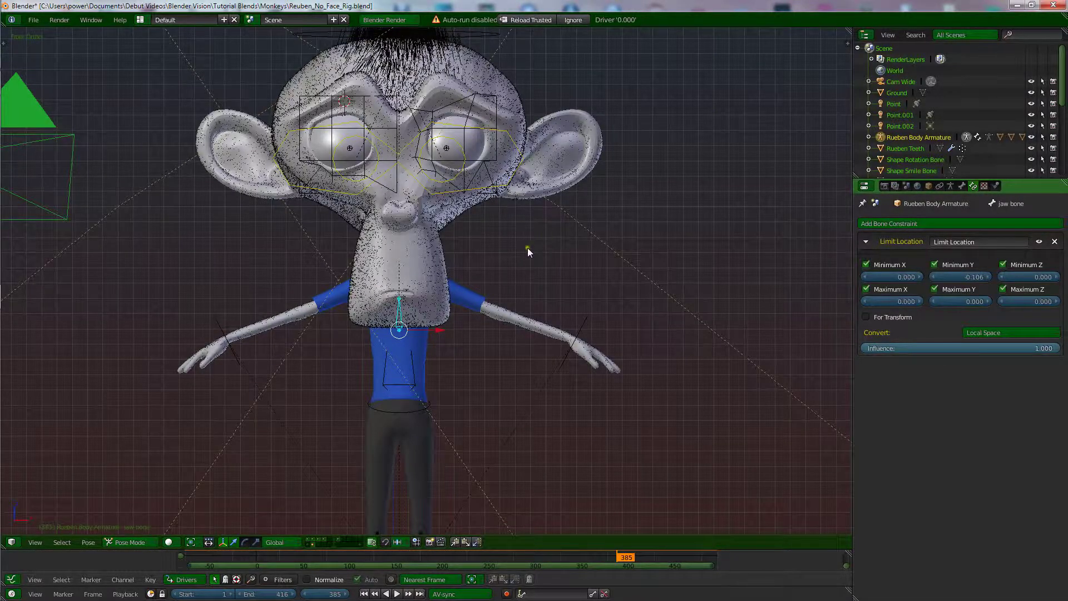
middle_click_drag(527, 248, 429, 265, "shift")
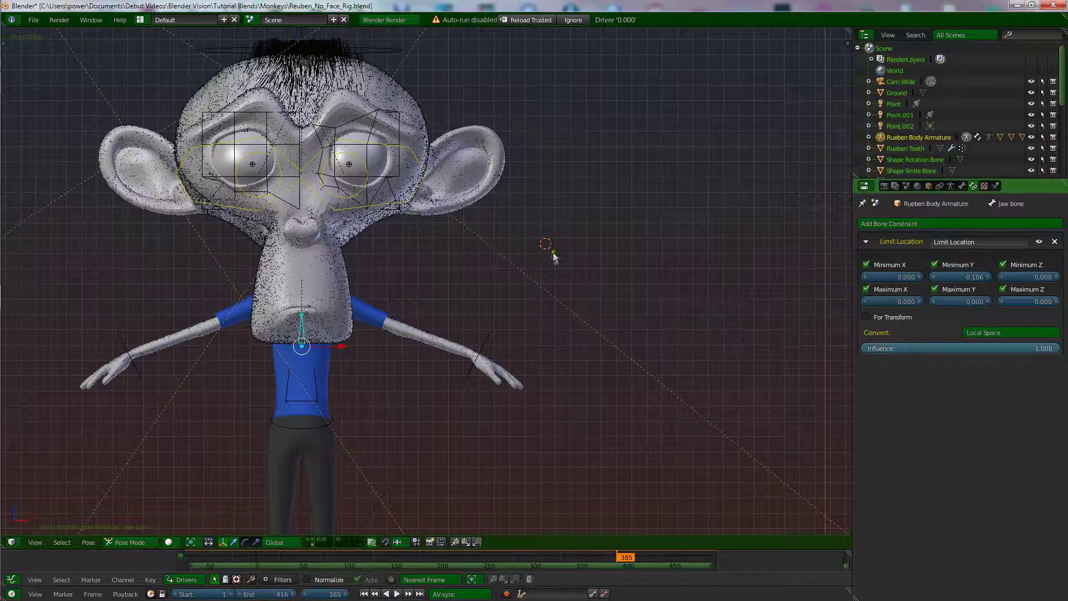
right_click(507, 215)
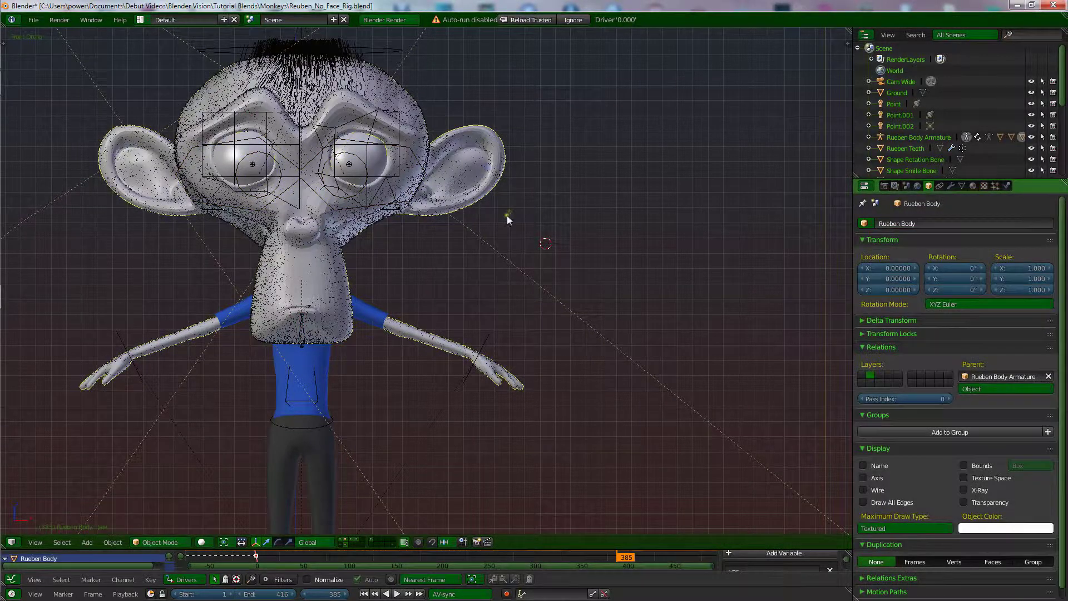
key("space")
mouse_move(476, 243)
mouse_move(584, 245)
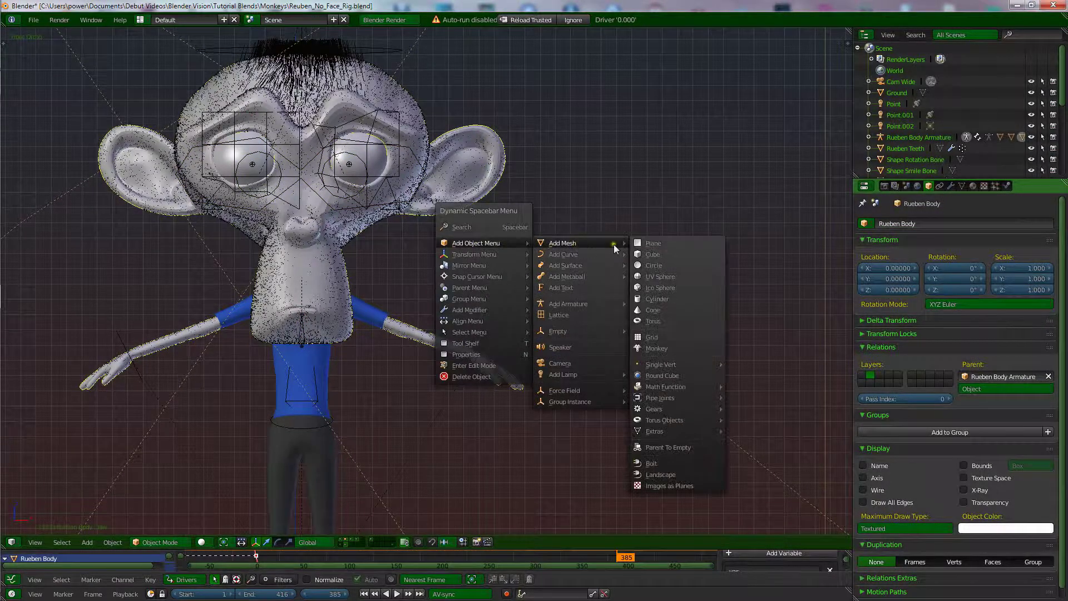
left_click(655, 244)
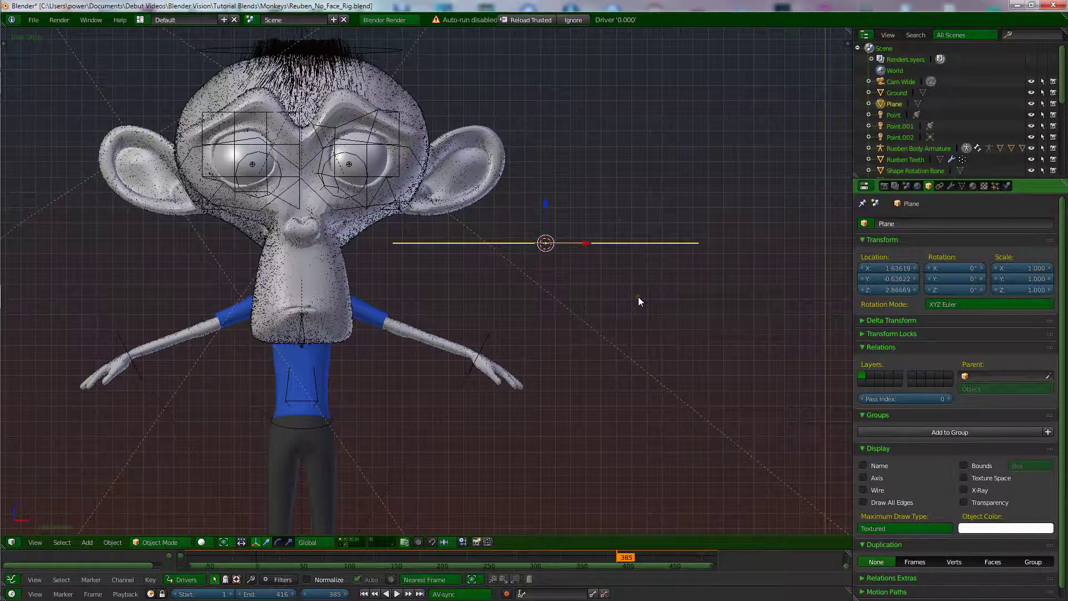
Rotate the new plane 90° about the X axis to face the front view
key("r")
key("x")
key("9")
key("0")
key("Return")
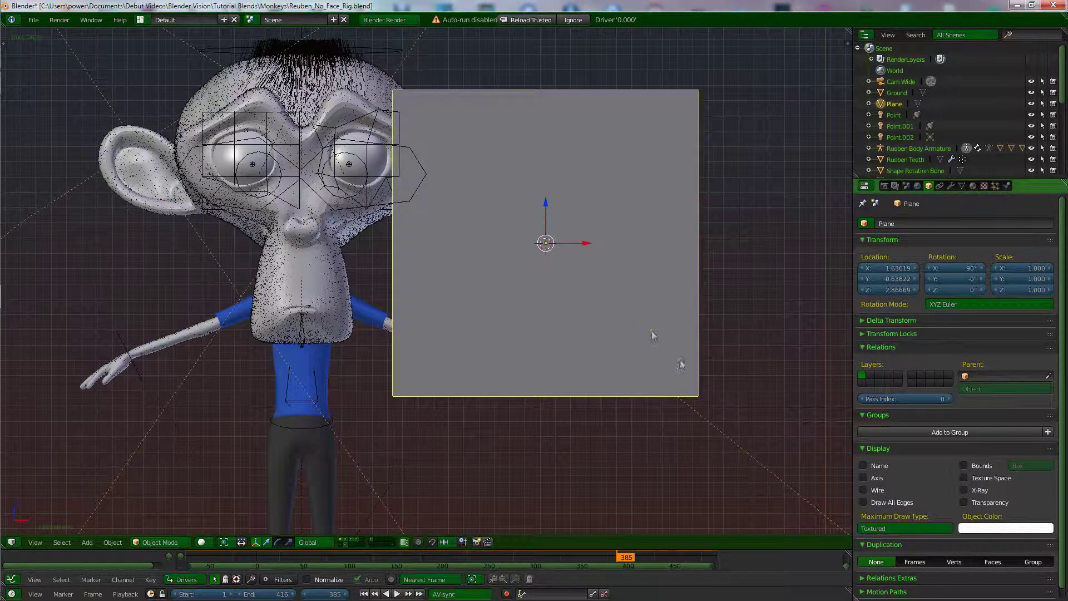
Scale the plane down to about 0.055 and narrow it along X to about 0.020
key("s")
left_click(550, 256)
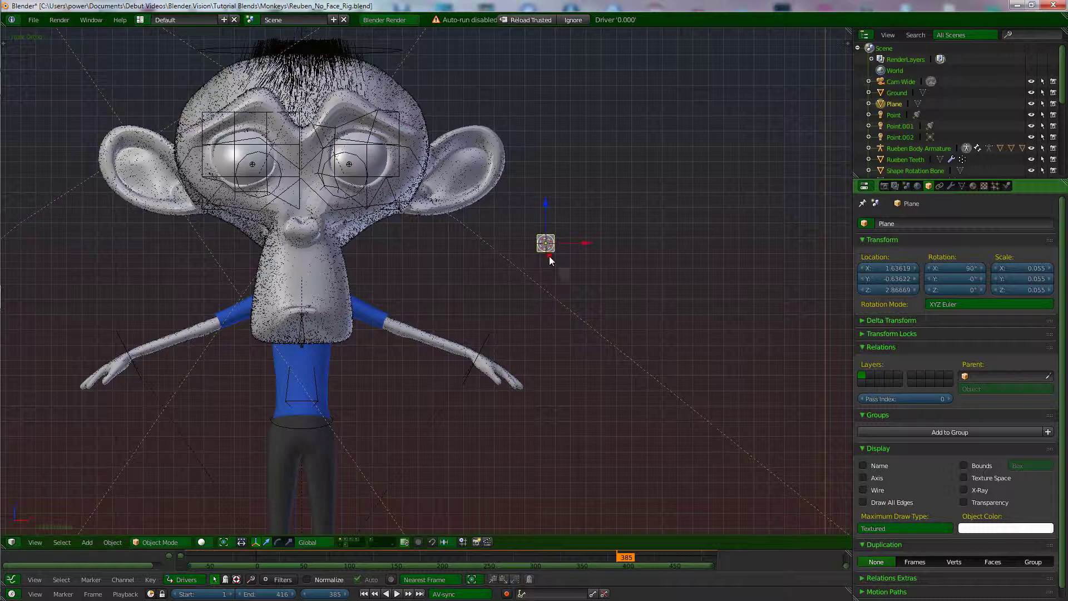
scroll(533, 274, "up", 3)
key("s")
key("x")
left_click(614, 282)
Extrude the plane's two upper corner vertices outward along X, about 0.05 on each side
scroll(568, 317, "up", 2)
scroll(568, 318, "up", 3)
middle_click_drag(568, 317, 423, 329, "shift")
scroll(414, 324, "up", 2)
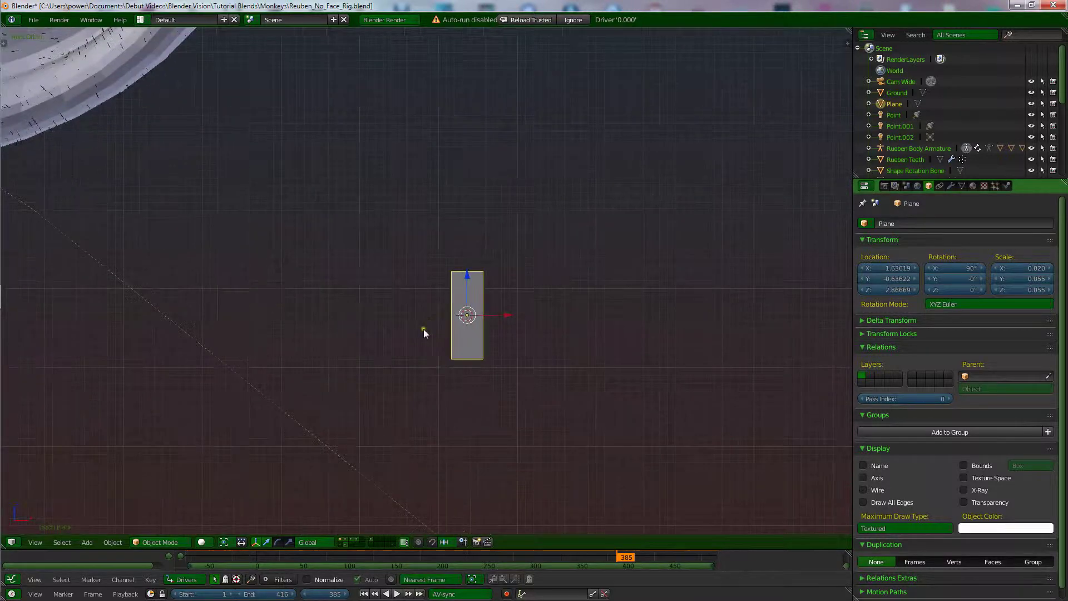
key("Tab")
right_click(485, 271)
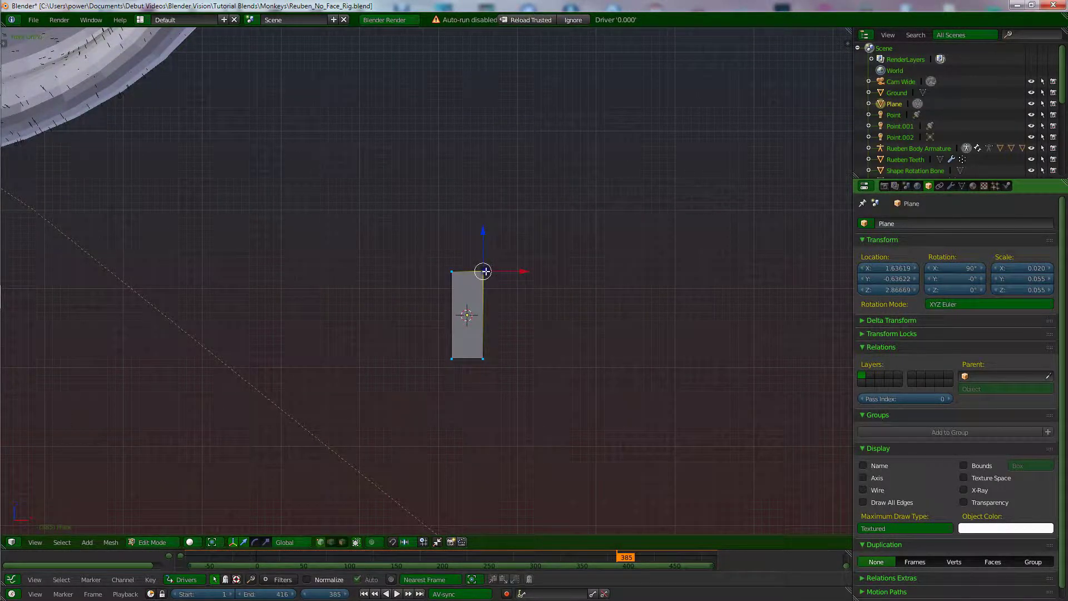
key("g")
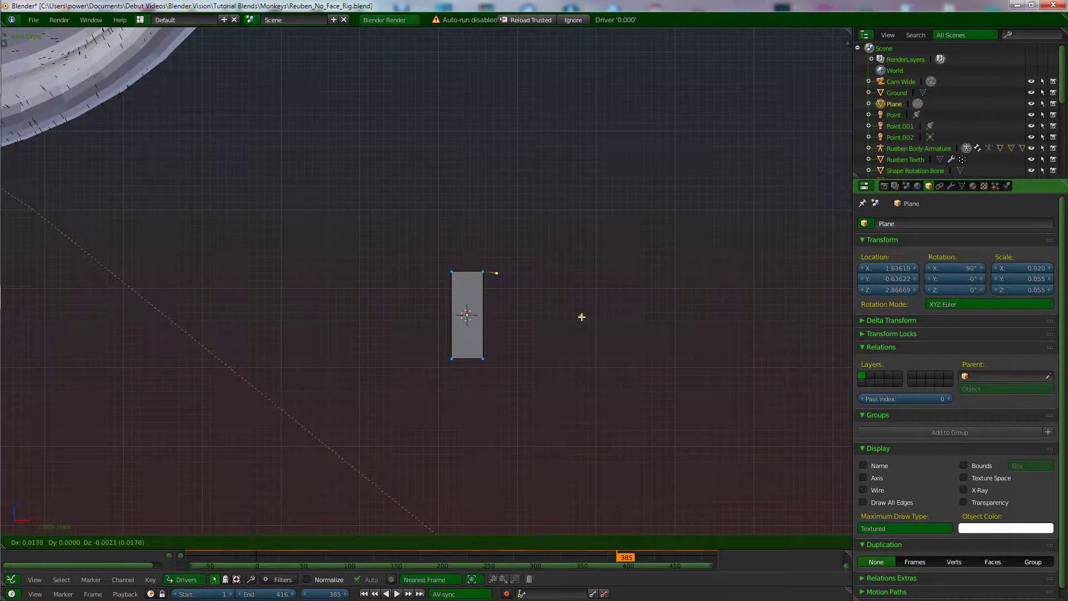
key("x")
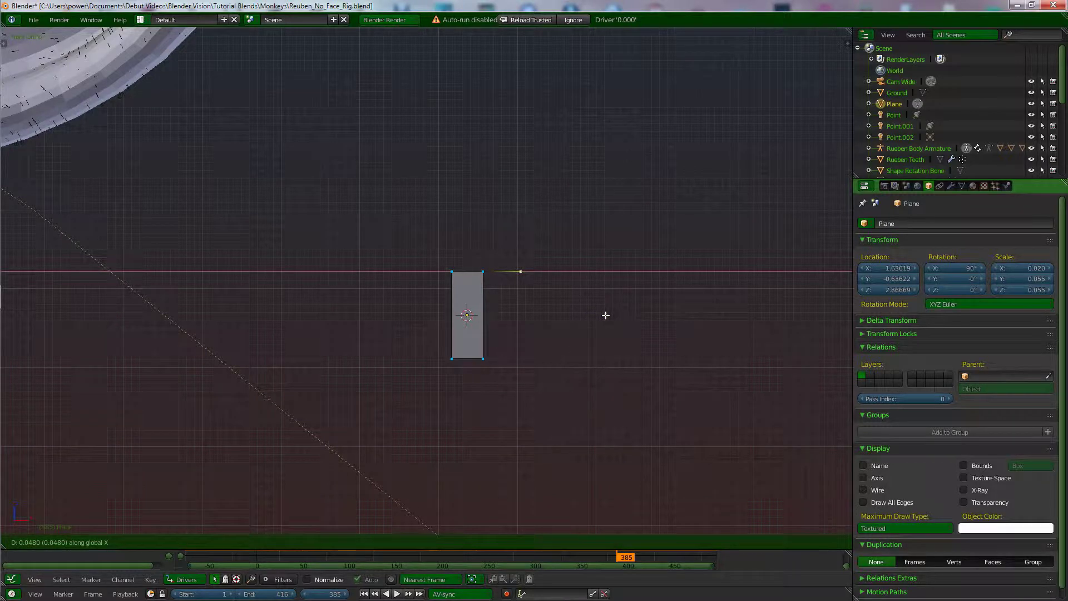
left_click(607, 315)
right_click(452, 272)
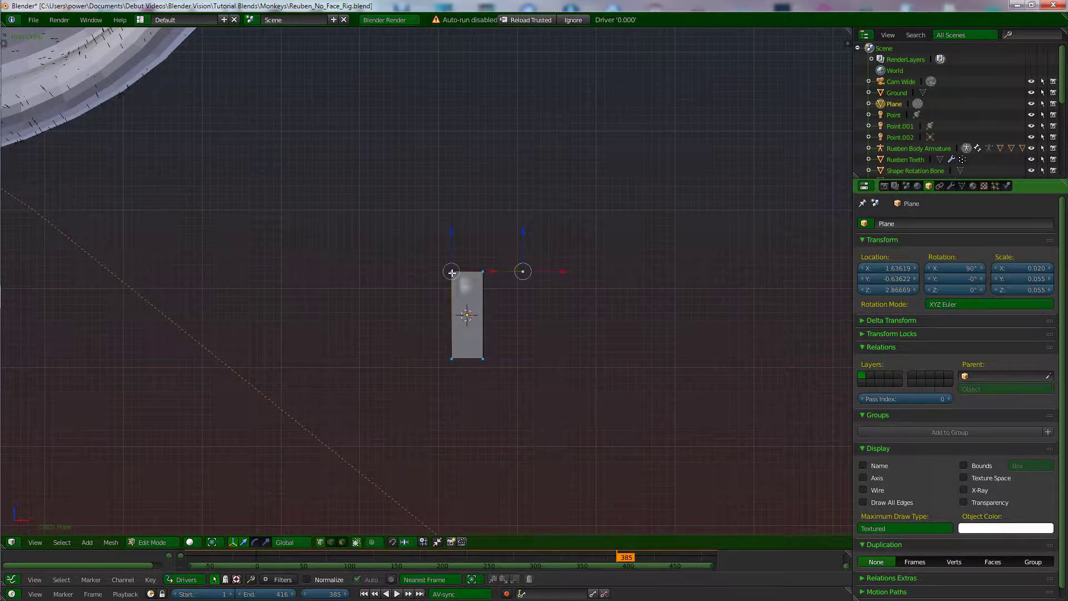
key("g")
key("x")
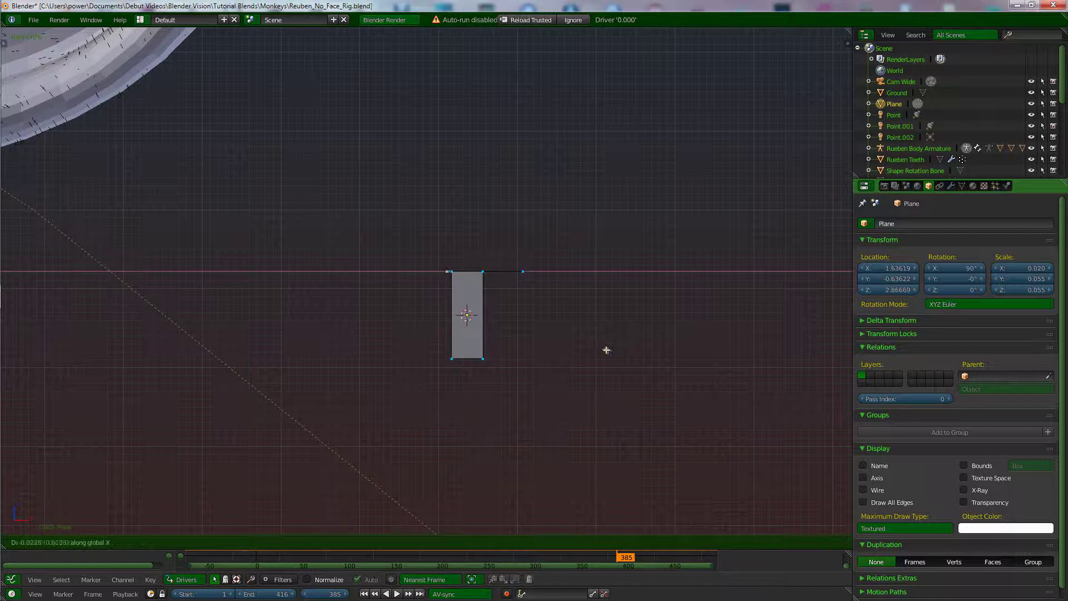
left_click(575, 341)
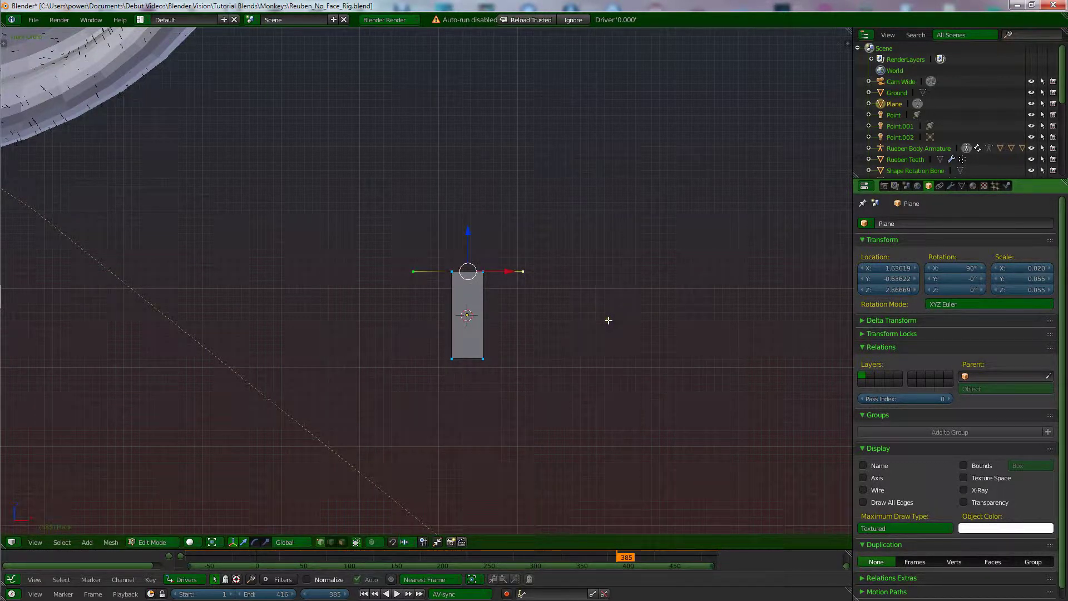
Extrude the two outer vertices upward along Z and merge them at the center to form an arrow tip
key("e")
key("z")
left_click(617, 242)
key("alt+m")
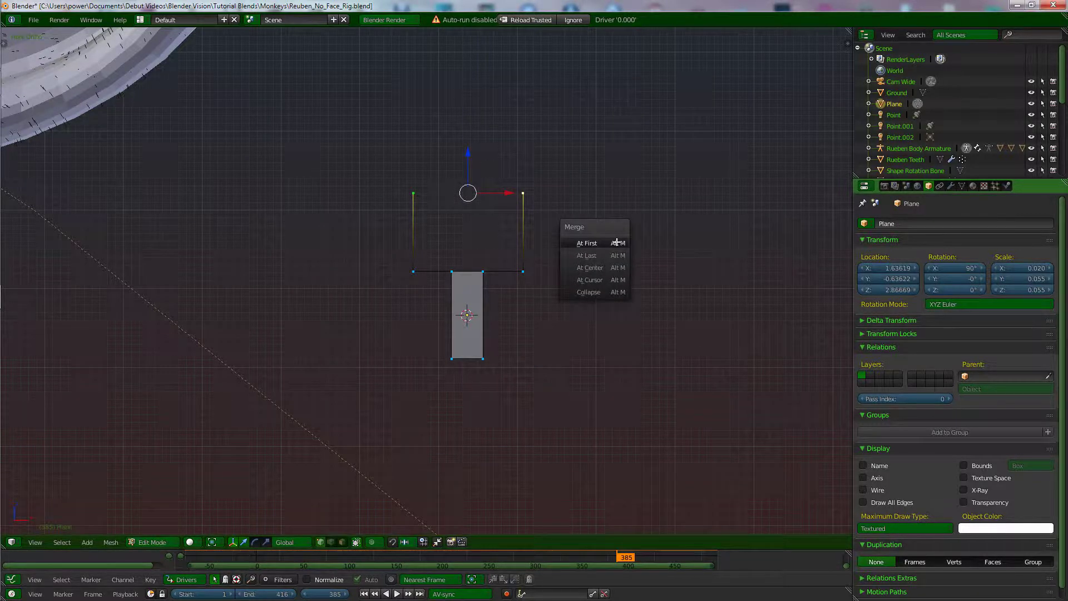
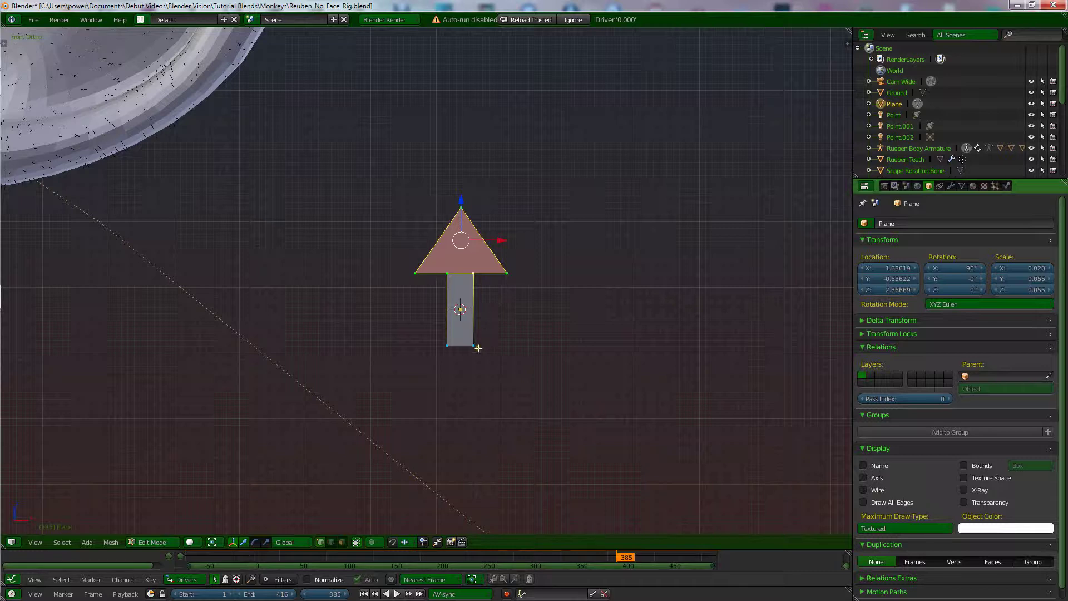
Lengthen the arrow's shaft by moving its two bottom vertices down along Z until the arrow is about 0.275 long
right_click(474, 346)
right_click(447, 345, "shift")
key("g")
key("z")
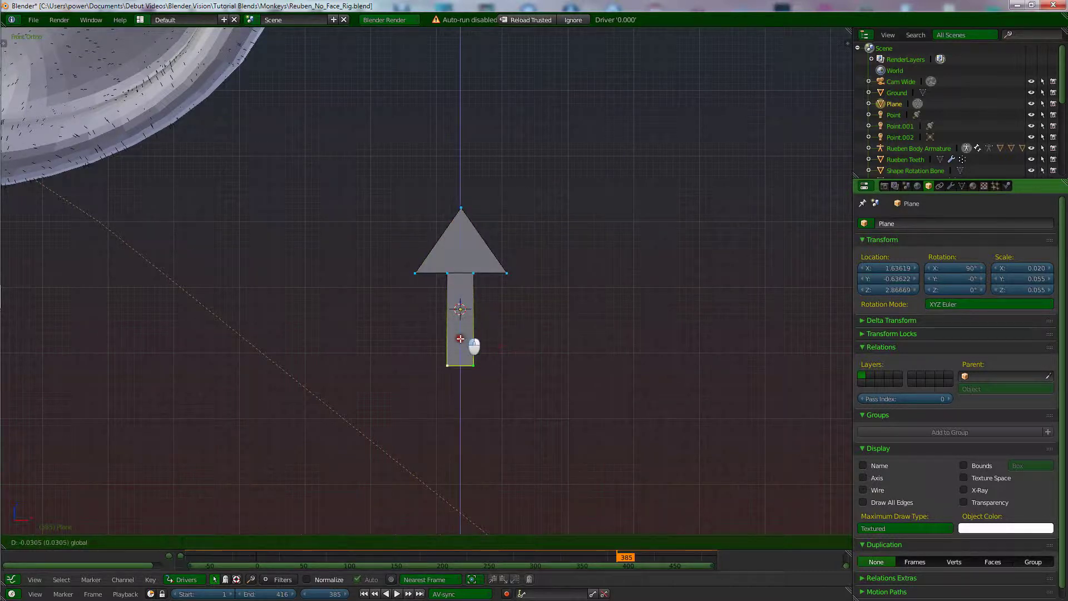
left_click(470, 368)
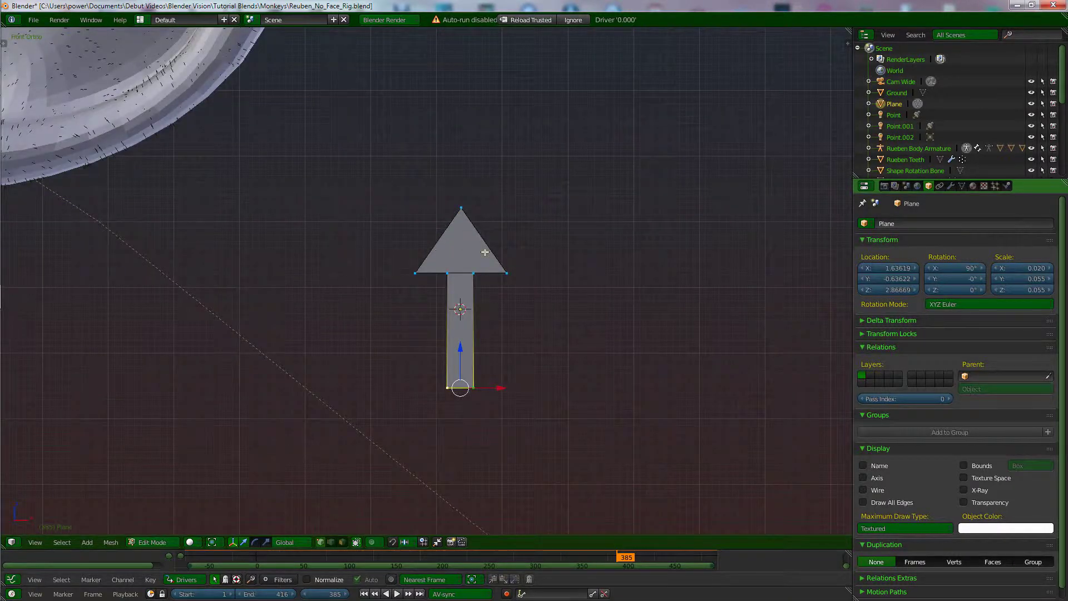
Rotate the entire arrow mesh 180° in Edit Mode so it points down, and return to Object Mode
scroll(394, 313, "down", 6)
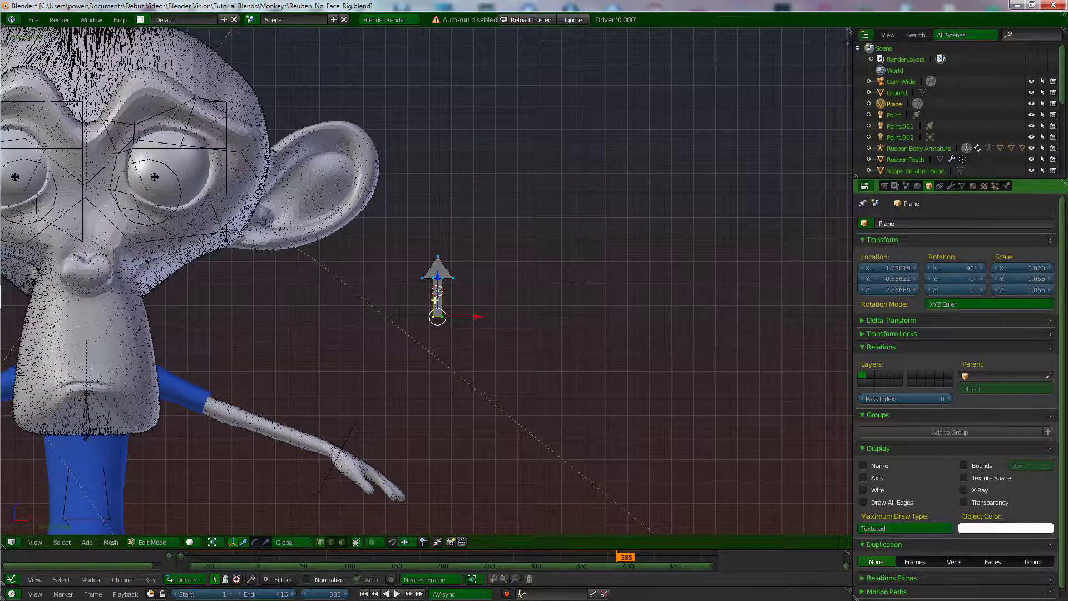
key("a")
key("a")
key("Tab")
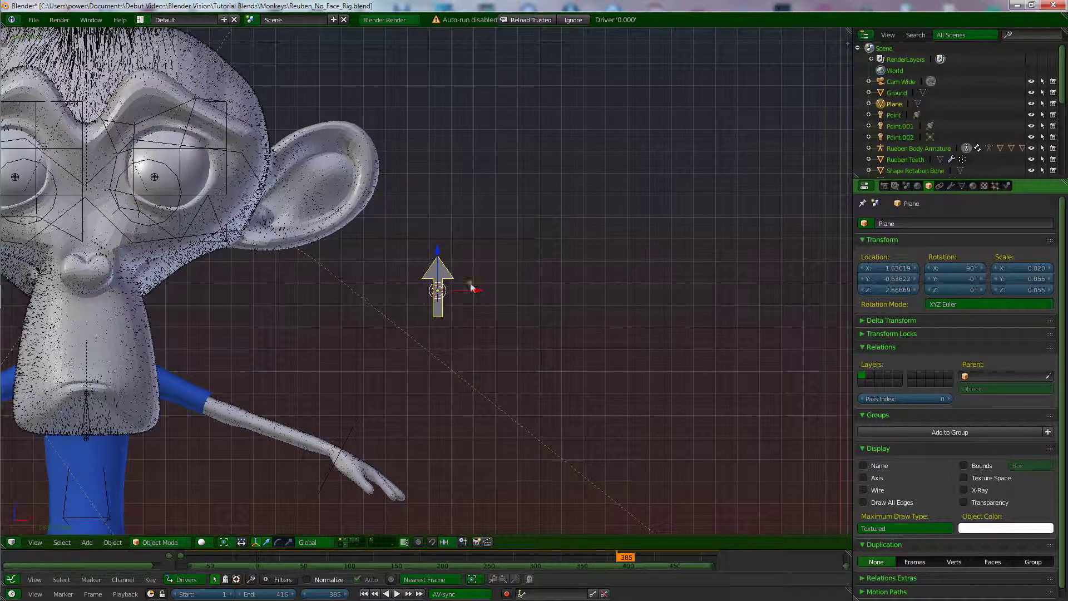
key("Tab")
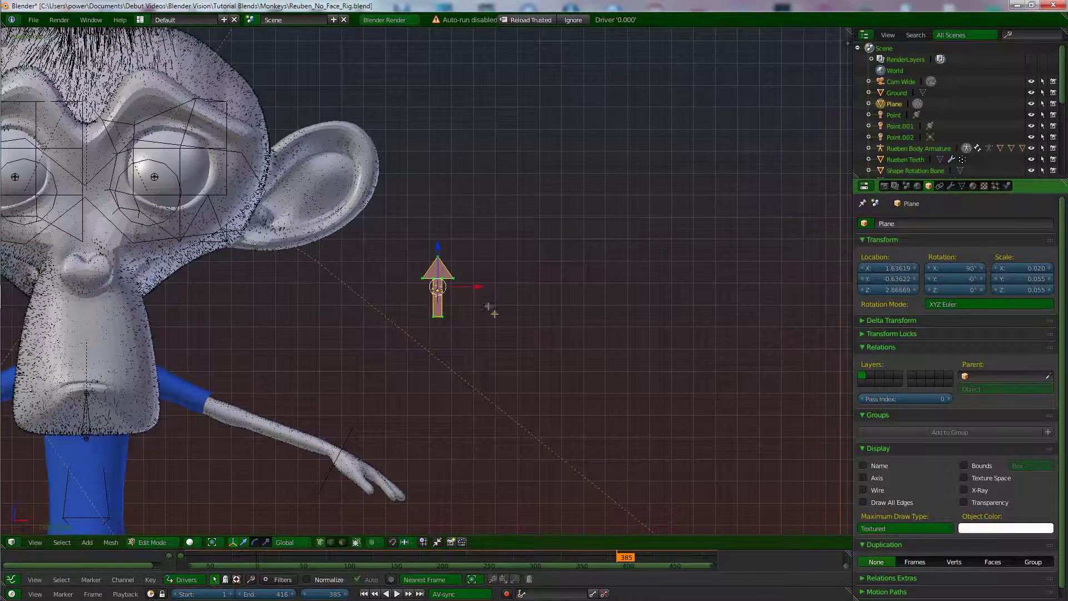
key("r")
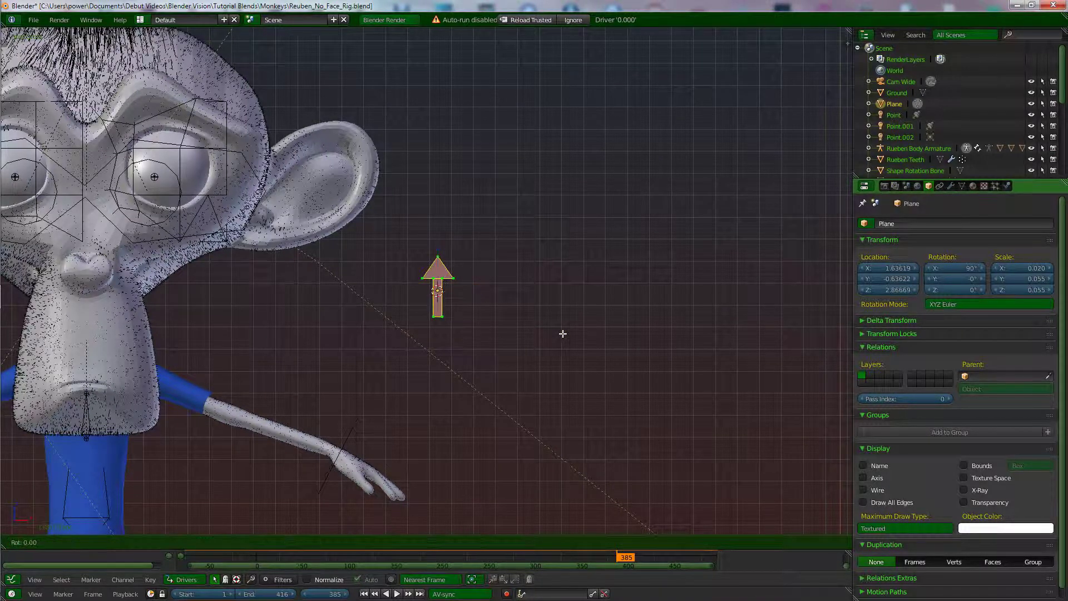
type("180")
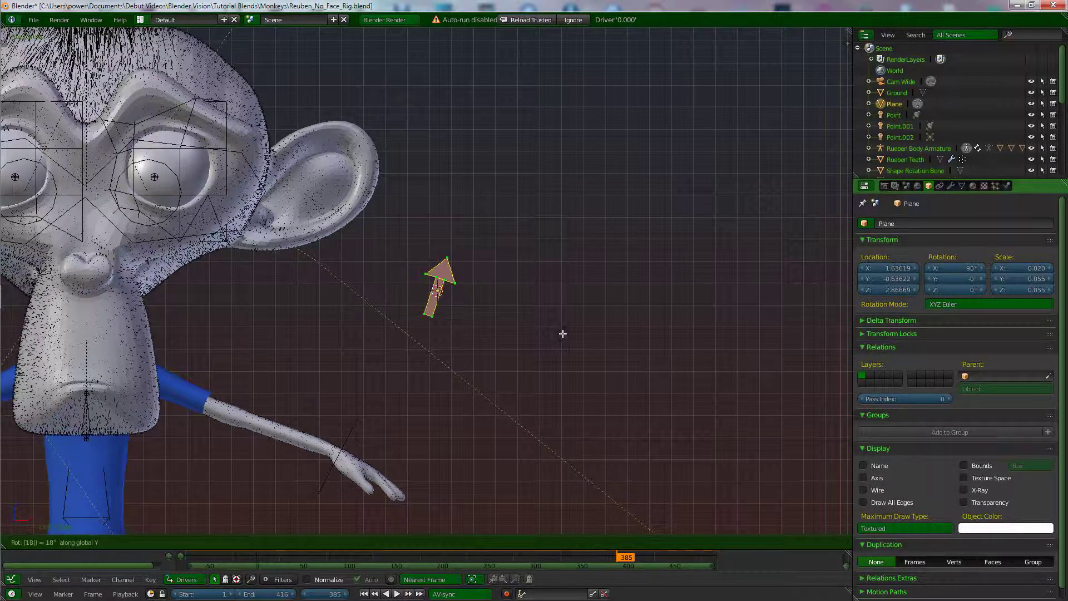
key("Return")
middle_click_drag(562, 333, 634, 336, "shift")
key("Tab")
Rename the arrow mesh object to Shape Arrow Down
left_click(658, 354)
key("n")
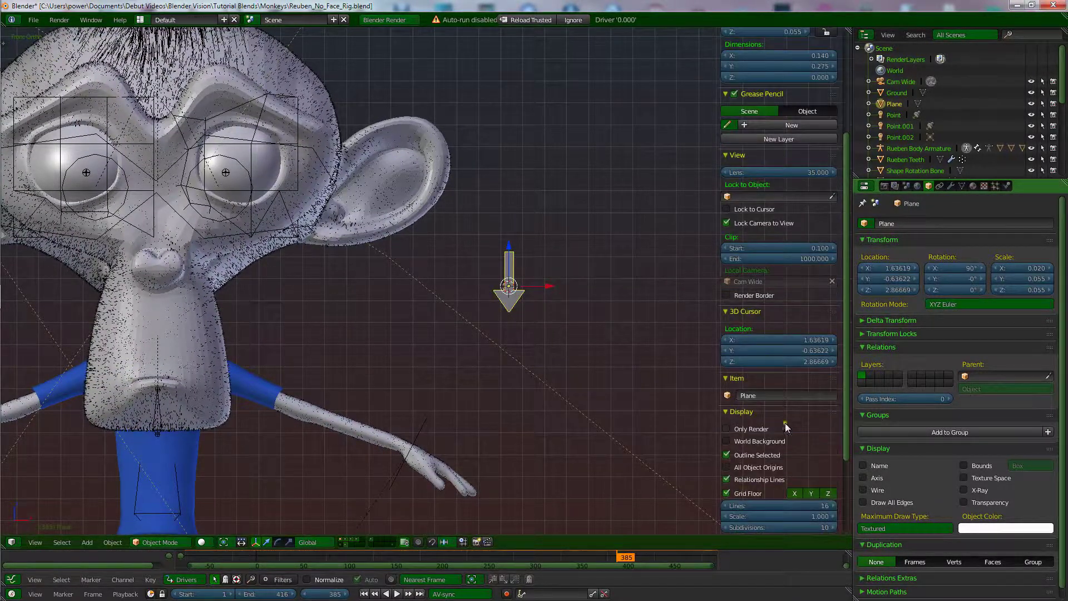
left_click(755, 308)
type("Shape")
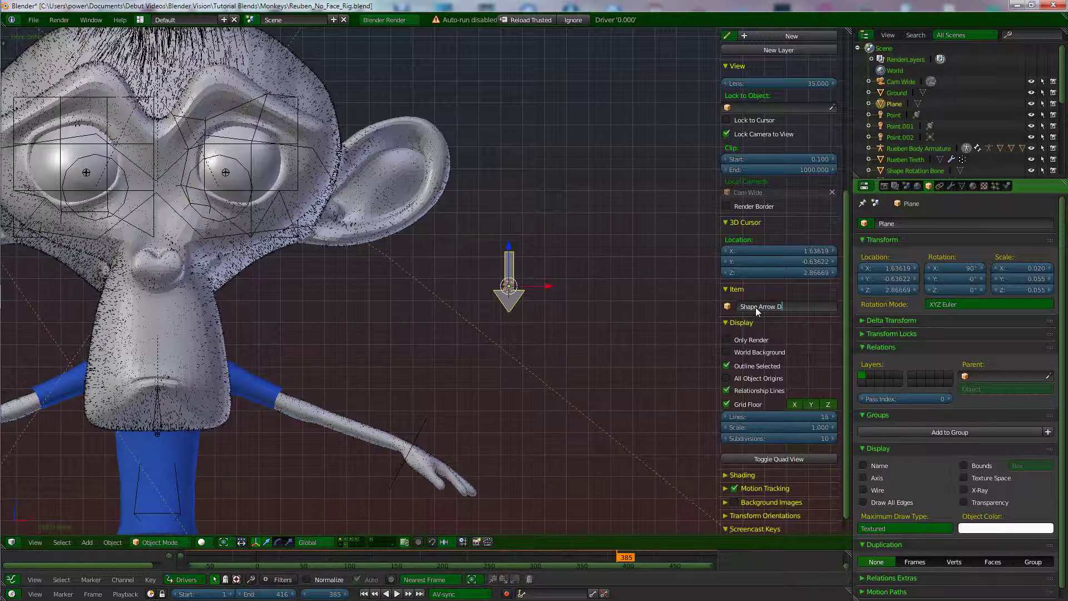
type("Arrow Down")
key("Return")
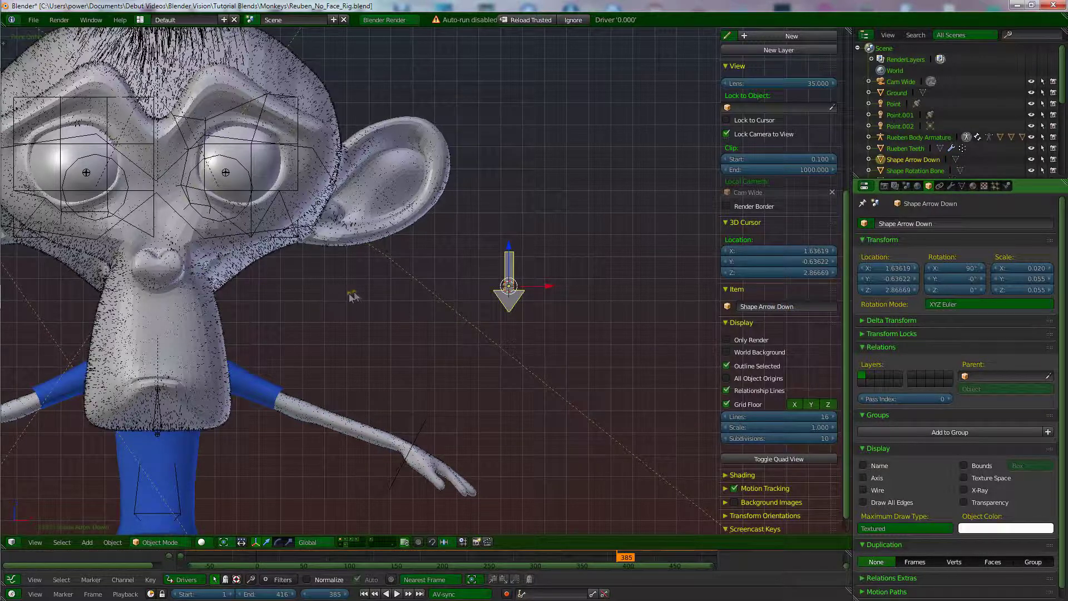
Assign Shape Arrow Down as the custom shape of the armature's jaw bone
middle_click_drag(349, 293, 426, 295, "shift")
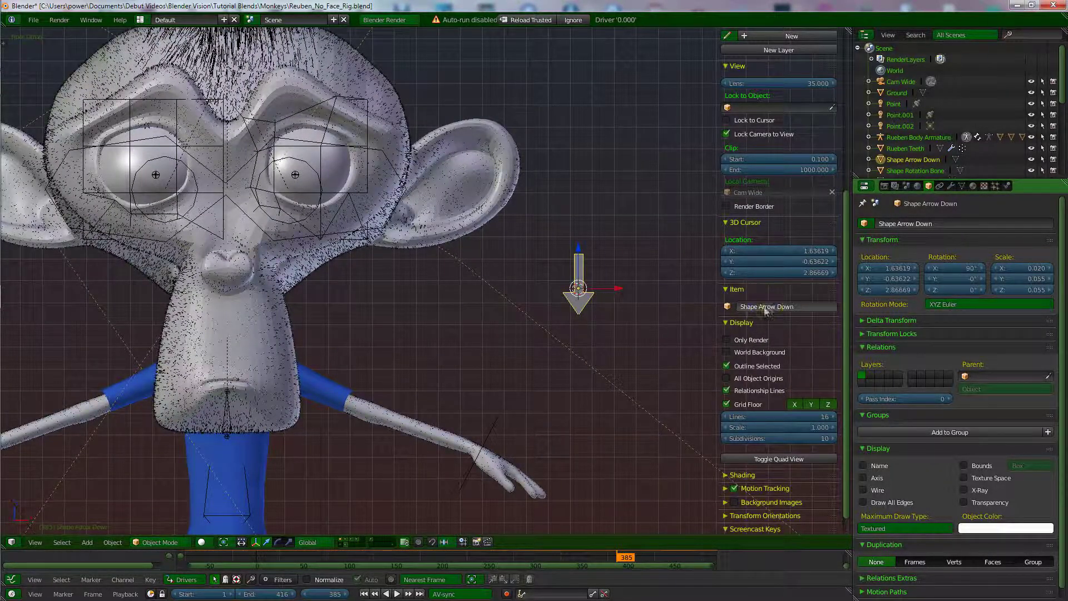
middle_click_drag(440, 332, 455, 310, "shift")
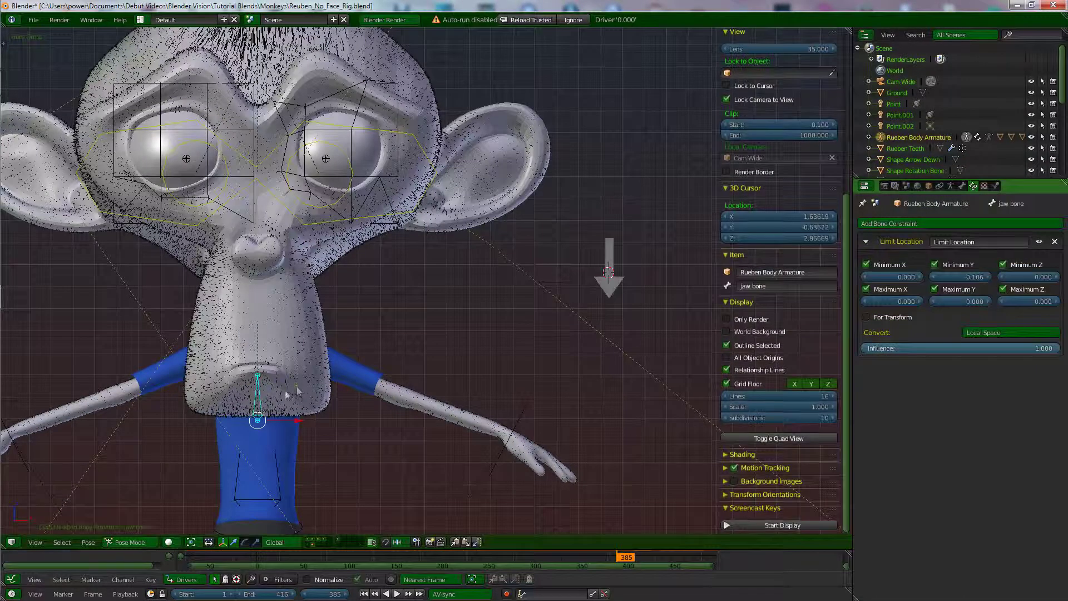
middle_click_drag(259, 403, 278, 387, "shift")
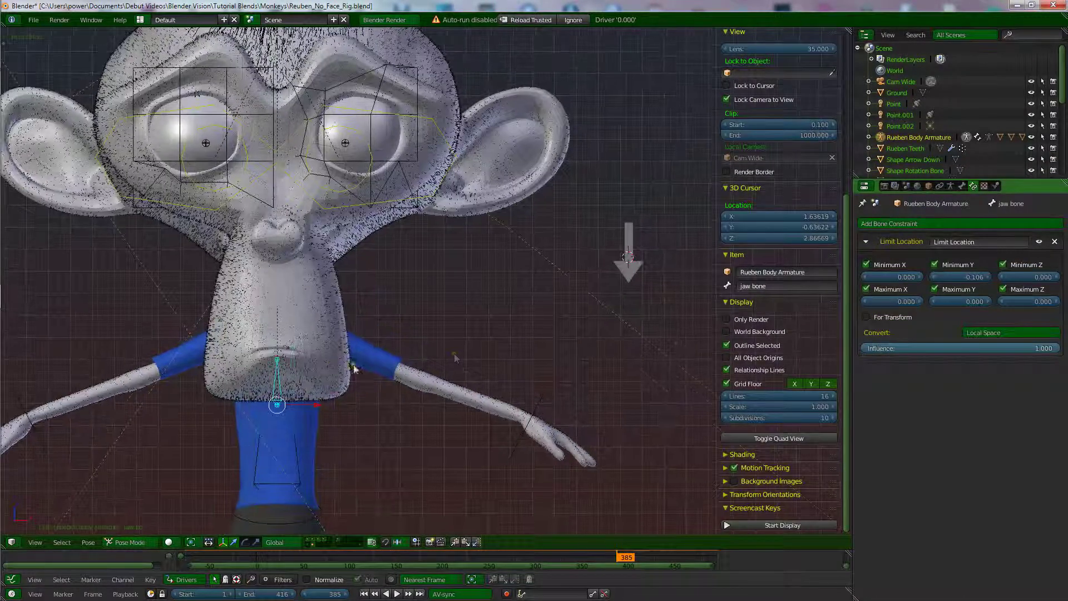
left_click(962, 187)
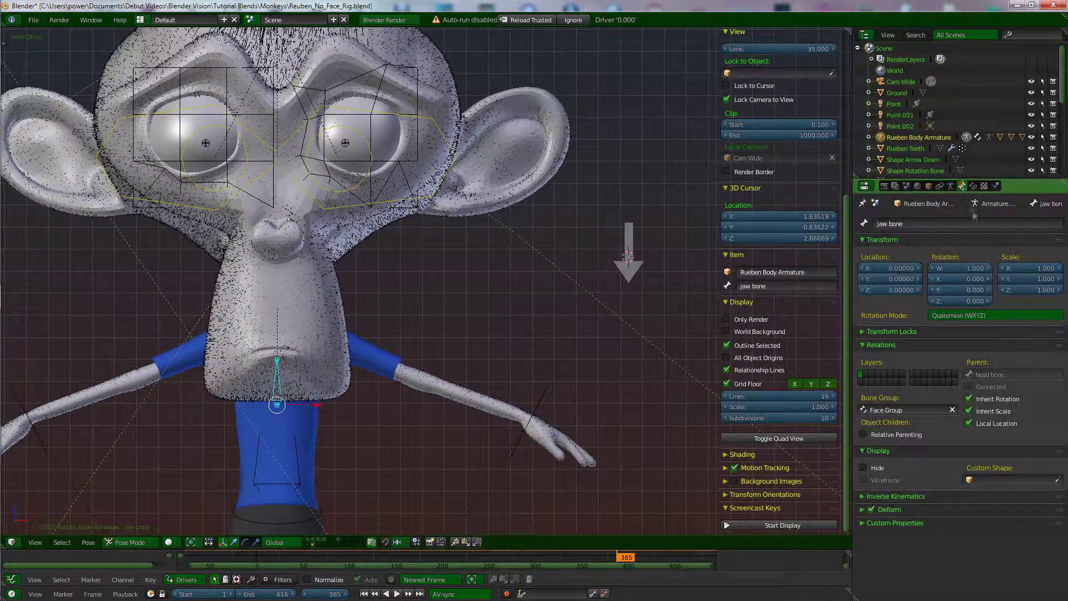
left_click(989, 481)
type("sha")
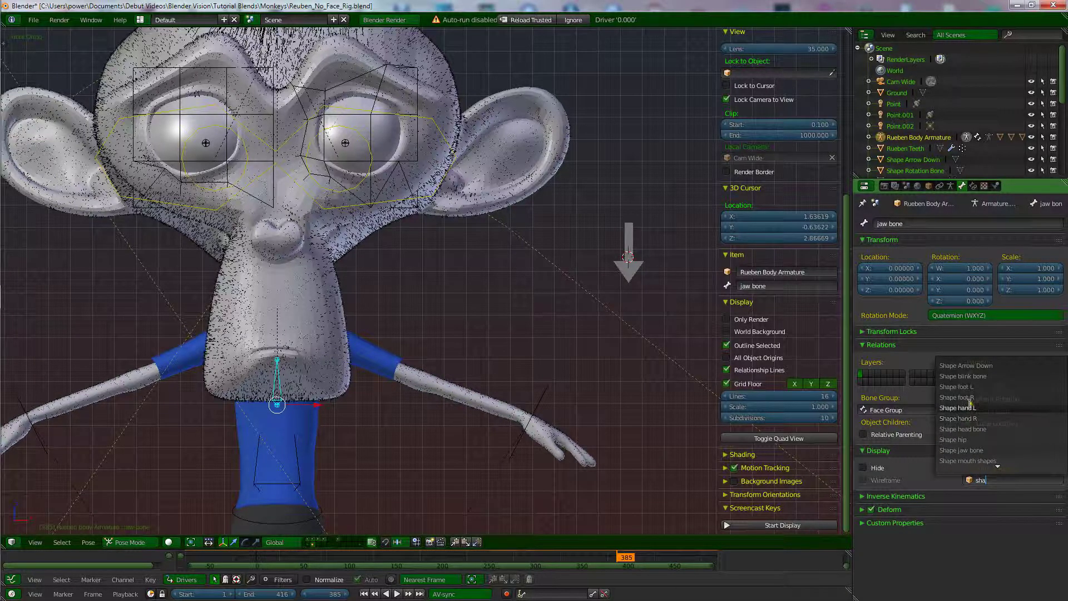
left_click(979, 366)
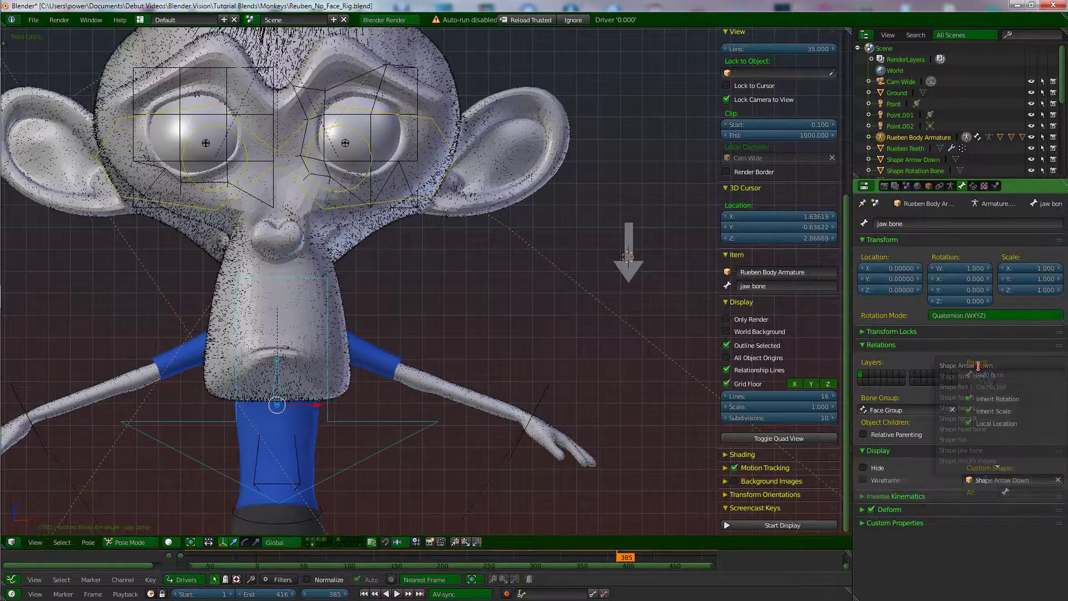
Apply the rotation and scale of the Shape Arrow Down object, and enter Edit Mode on its mesh
middle_click_drag(337, 417, 508, 345)
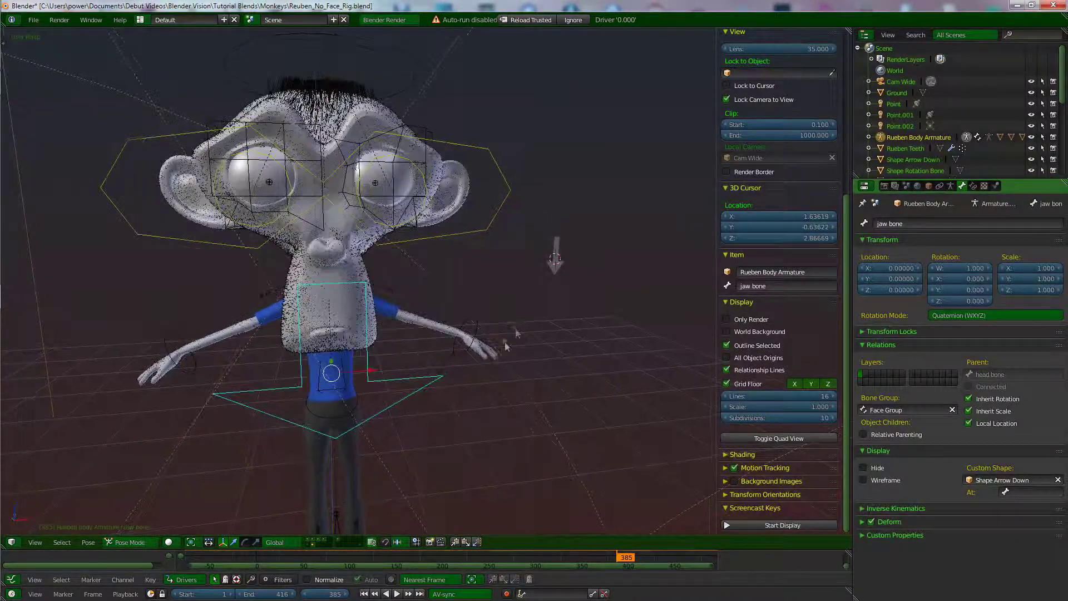
right_click(552, 267)
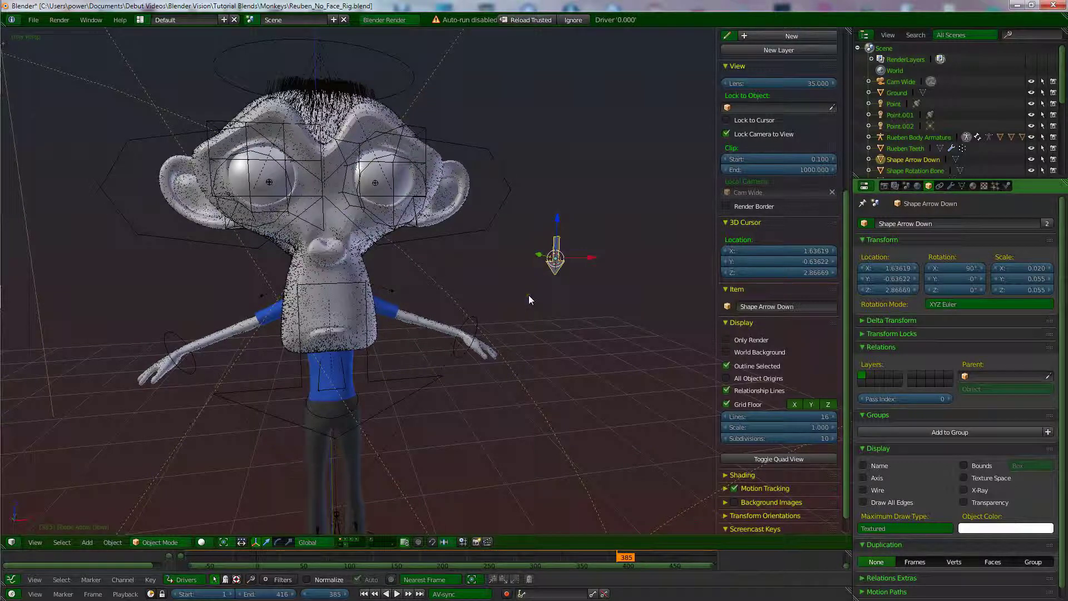
key("ctrl+a")
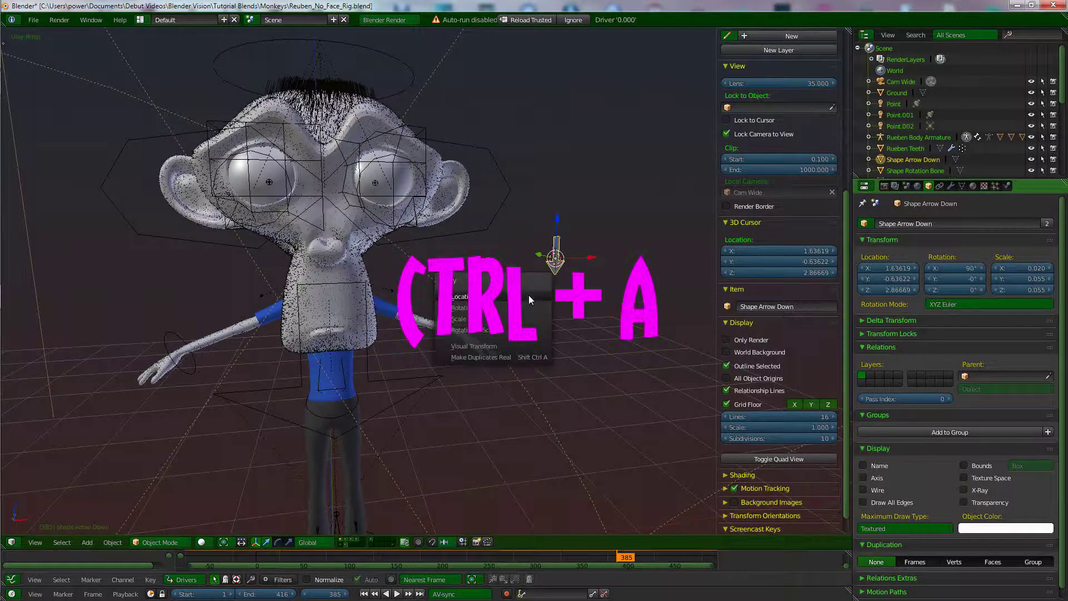
left_click(480, 330)
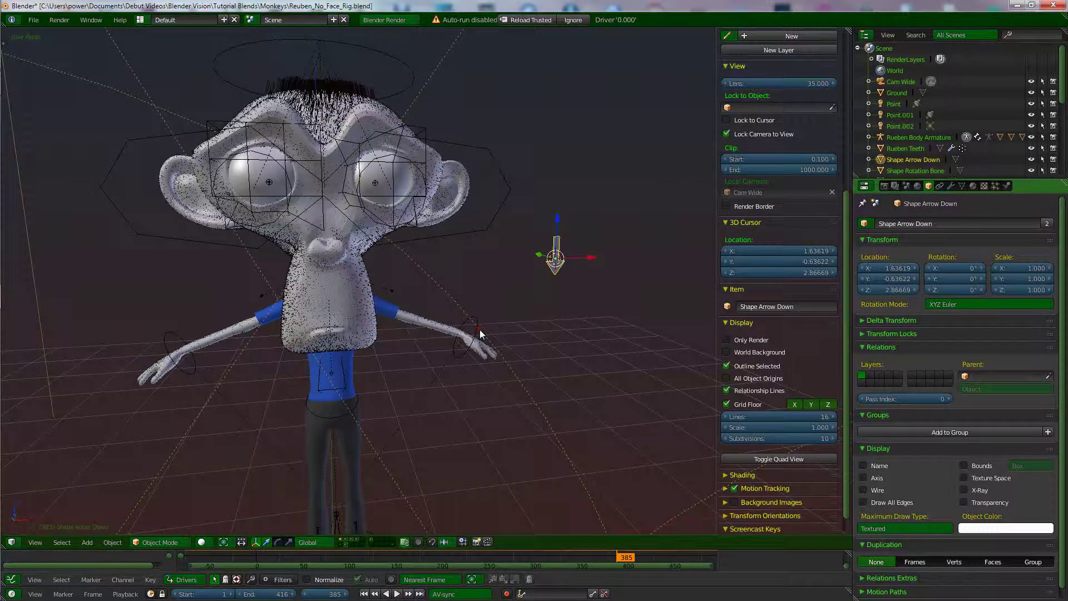
middle_click_drag(420, 342, 489, 336)
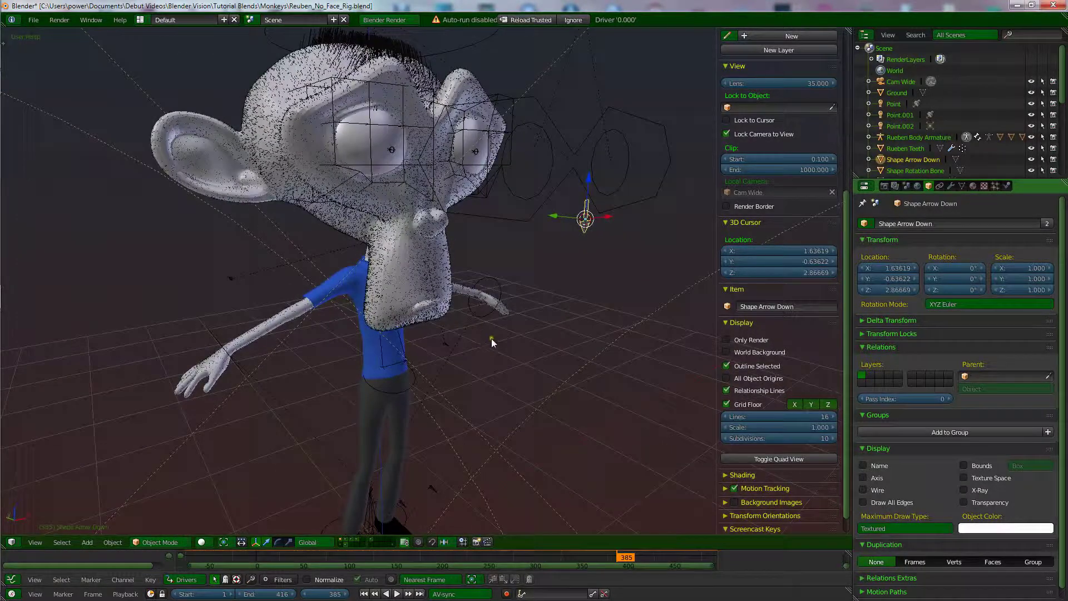
scroll(611, 334, "up", 4)
middle_click_drag(611, 337, 520, 334)
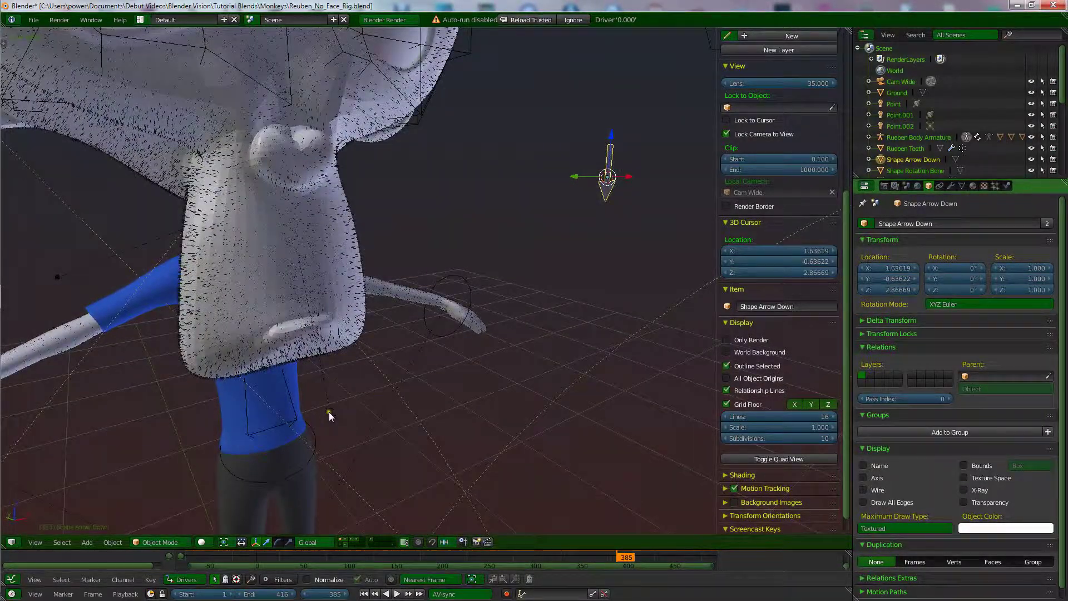
middle_click_drag(359, 417, 582, 242)
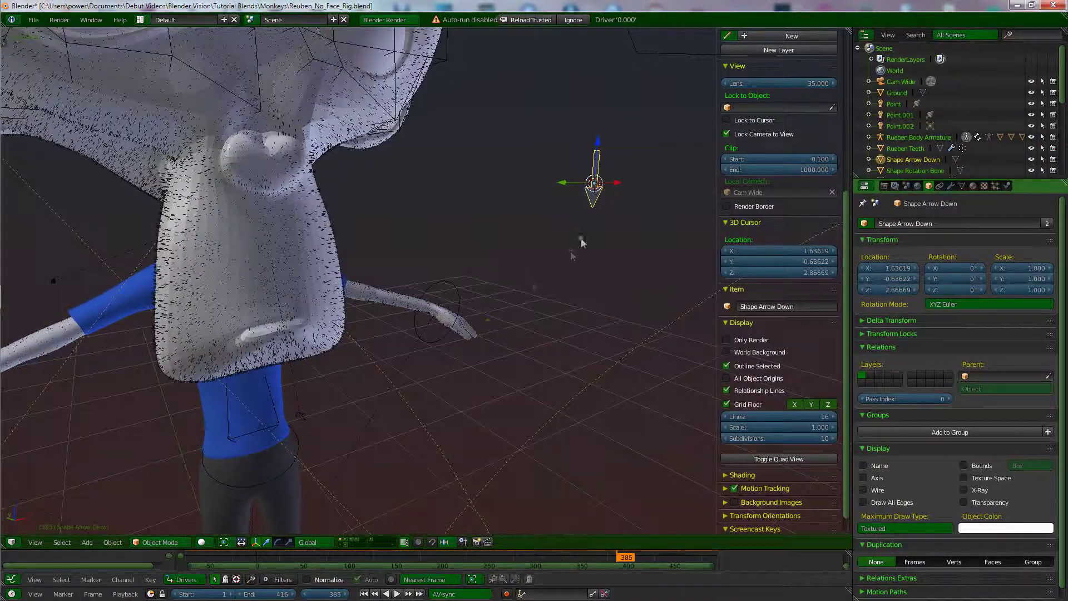
key("Tab")
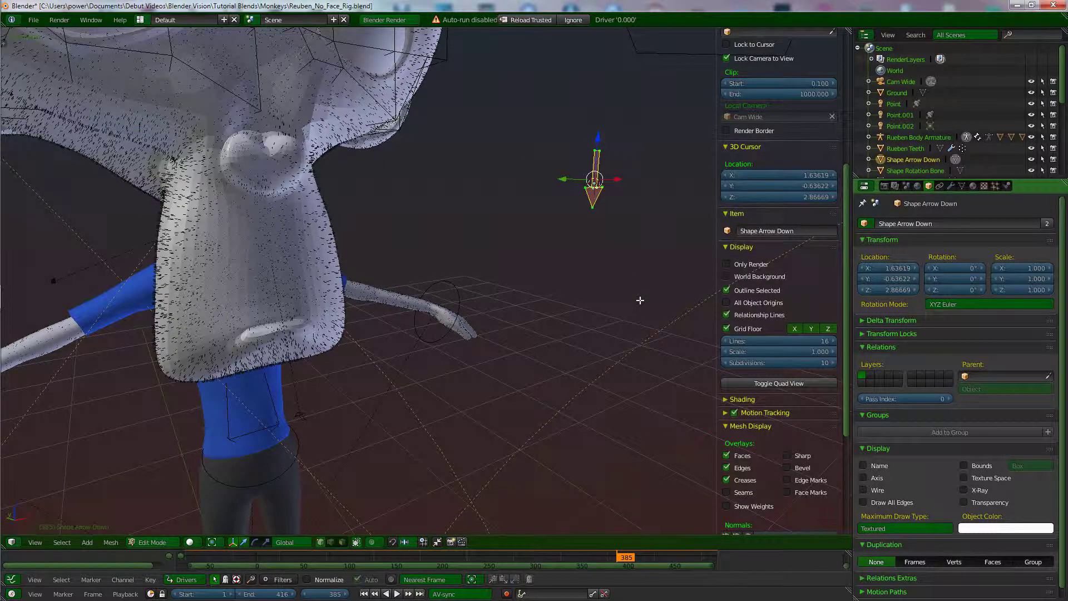
key("r")
key("x")
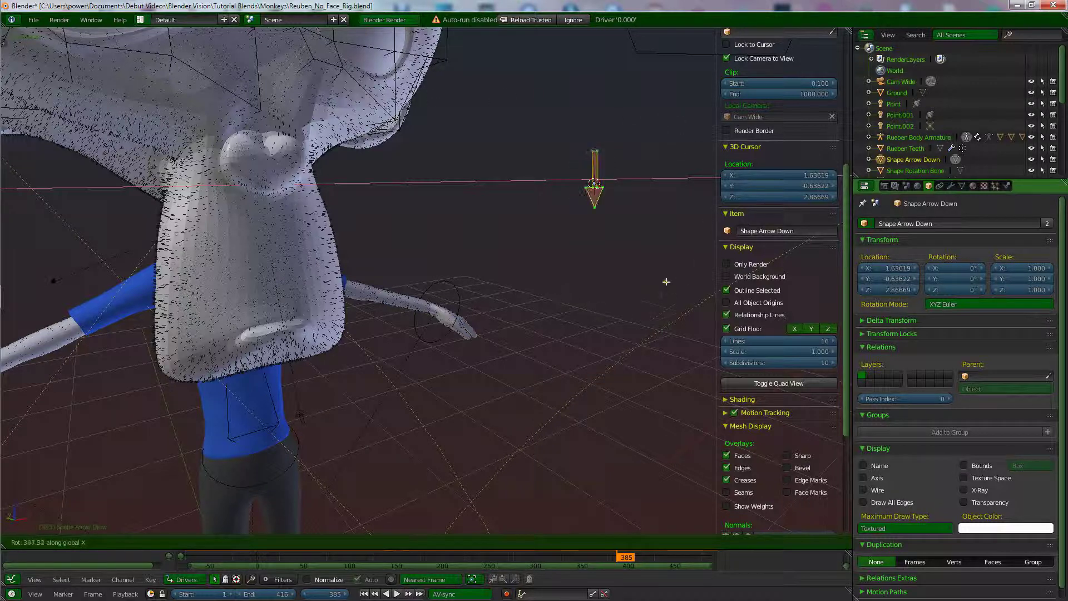
right_click(676, 180)
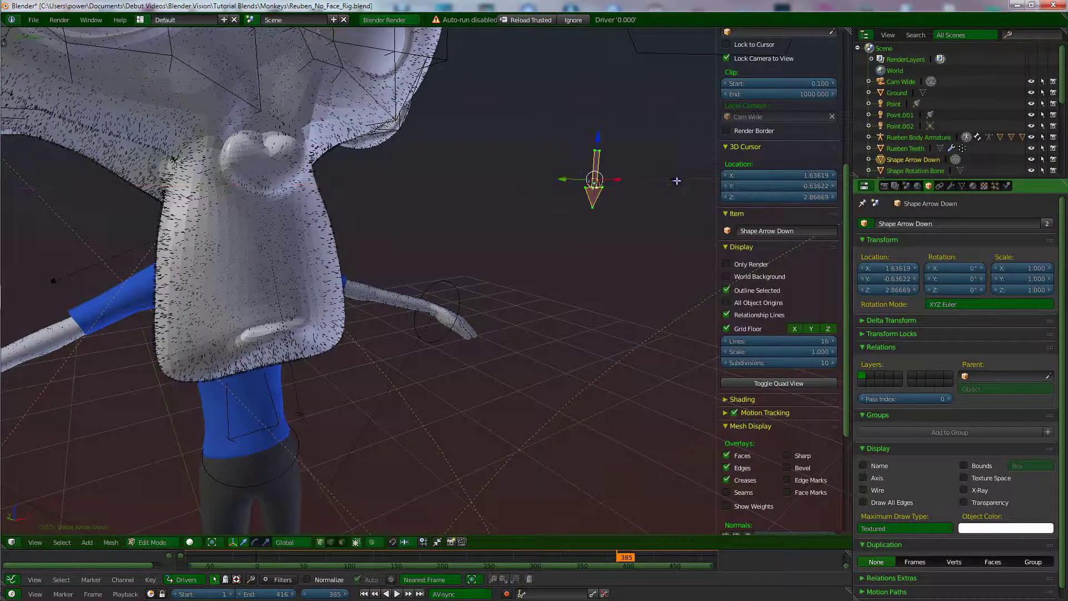
Rotate the whole arrow mesh -90° about the global X axis in Edit Mode
key("r")
key("x")
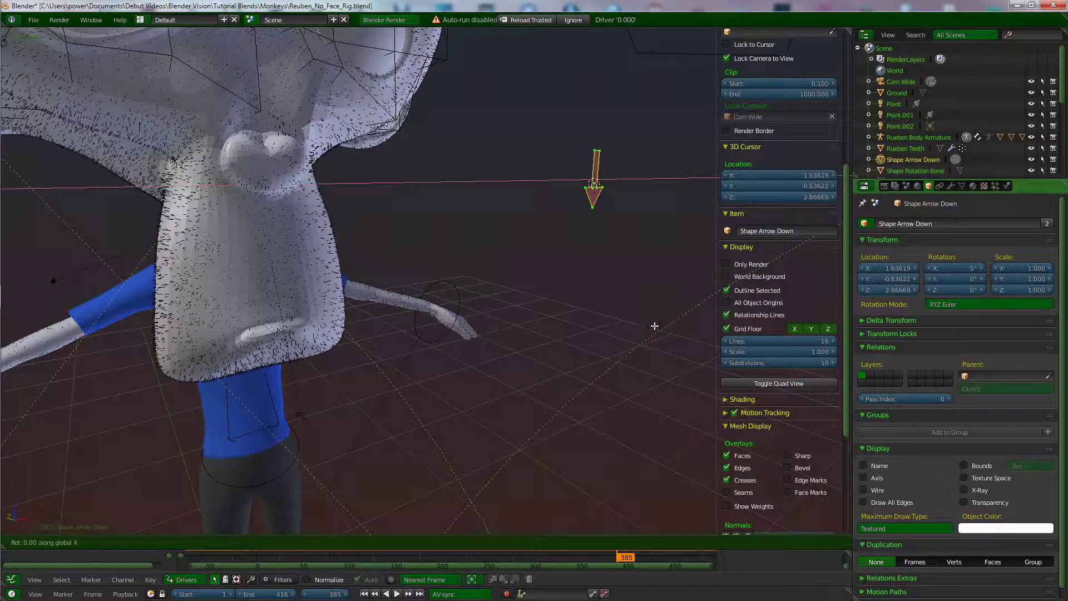
type("-90")
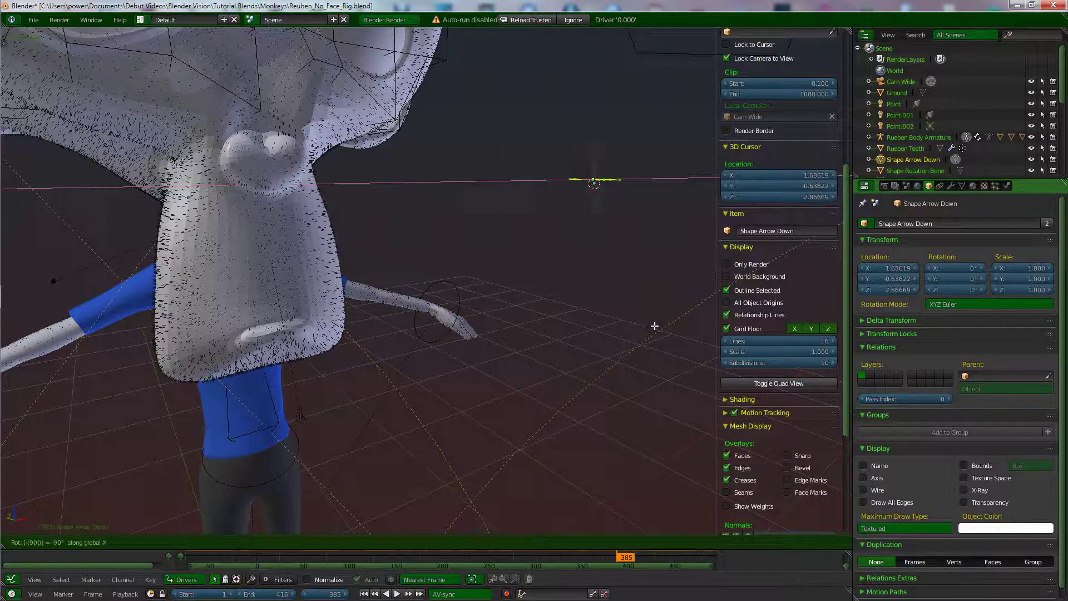
key("Return")
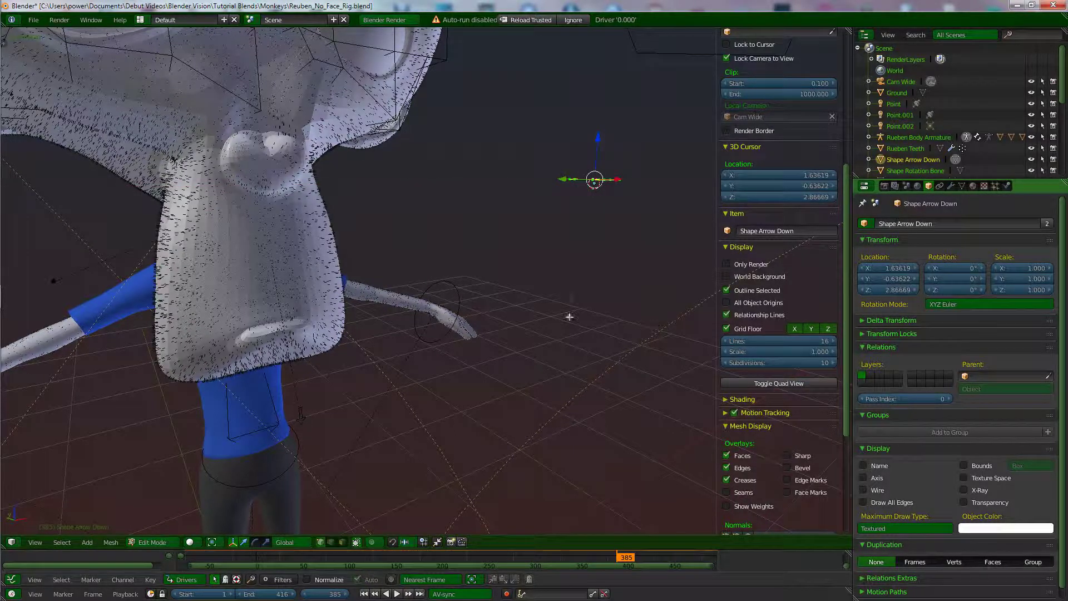
Move the jaw bone forward, farther out in front of the chin, in the armature's Edit Mode using the side view
middle_click_drag(401, 279, 497, 319)
right_click(290, 331)
key("ctrl+Tab")
scroll(453, 316, "up", 3)
key("Tab")
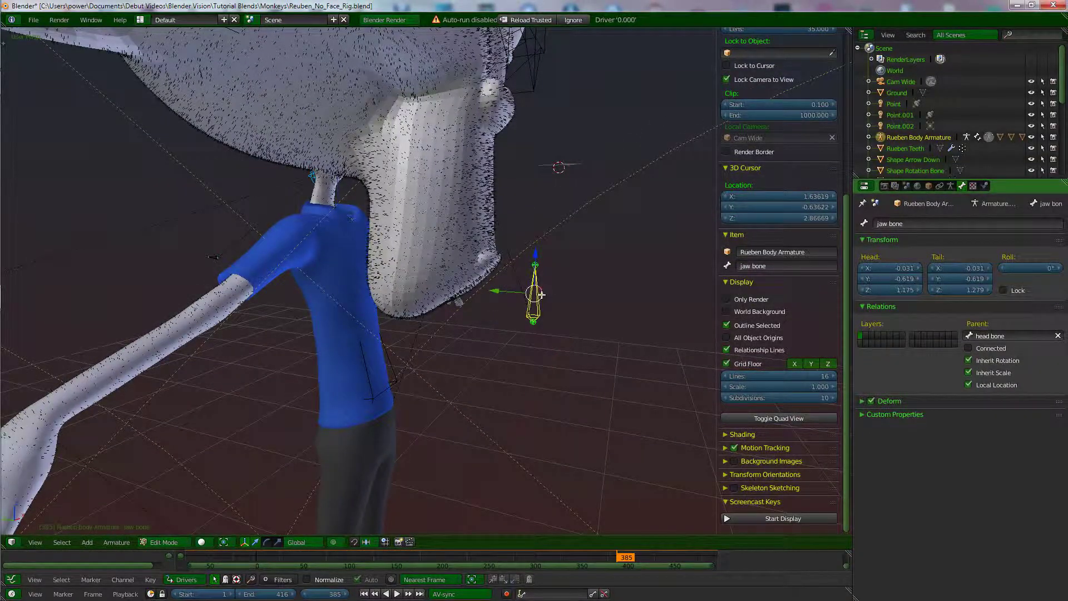
key("KP_3")
key("g")
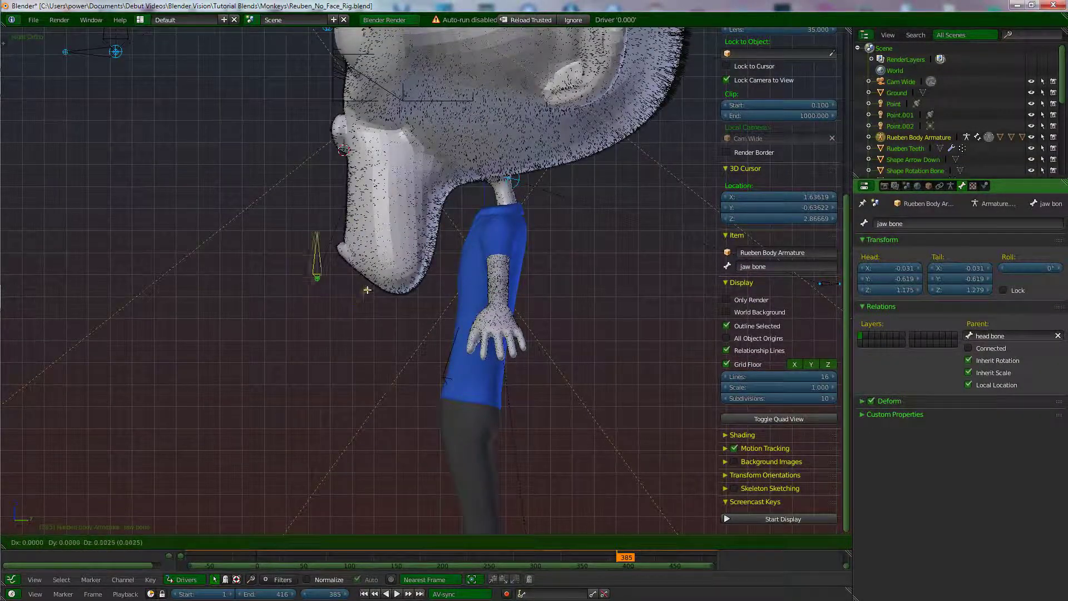
left_click(252, 272)
key("Tab")
Scale the whole Shape Arrow Down mesh up to a bit over twice its size in Edit Mode, and return to Object Mode
middle_click_drag(251, 272, 565, 223)
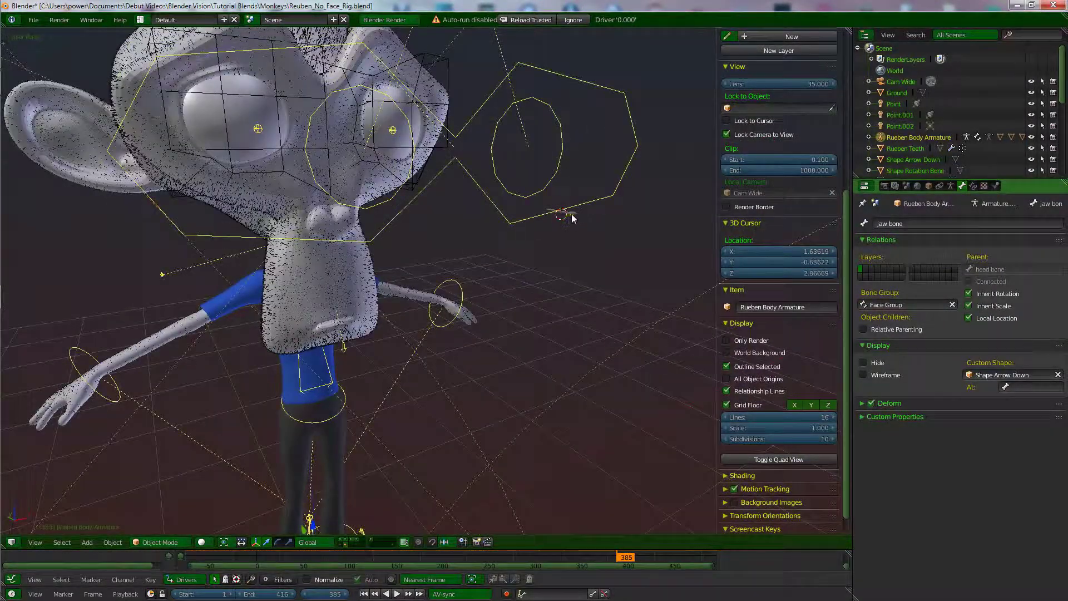
right_click(573, 218)
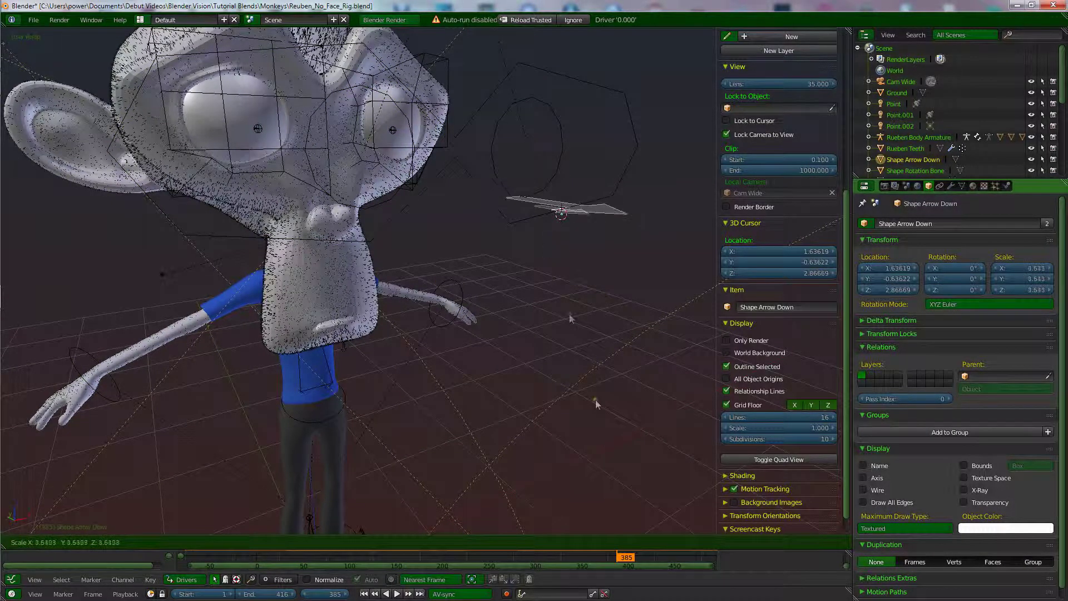
key("Tab")
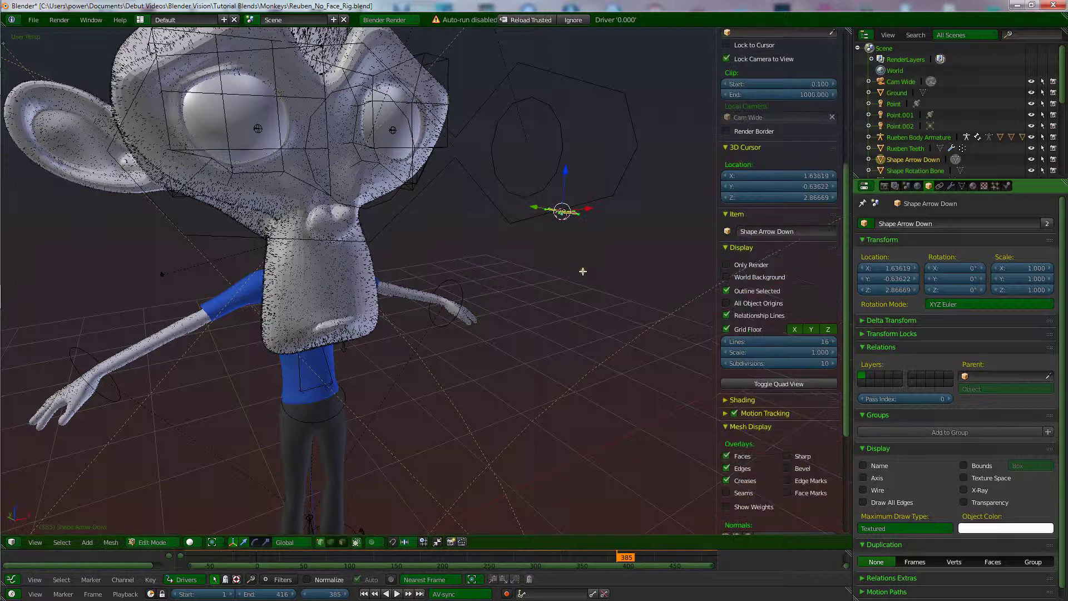
key("s")
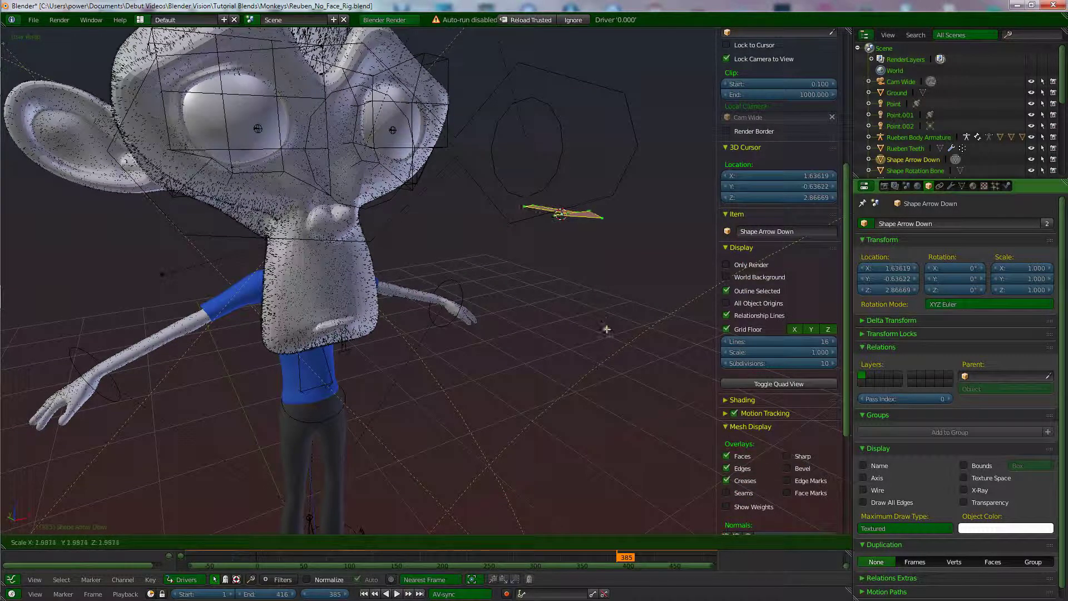
left_click(616, 360)
key("Tab")
Put the body armature in Pose Mode and test the jaw bone by pulling it downward, cancelling the move
middle_click_drag(529, 334, 399, 317)
left_click(393, 322)
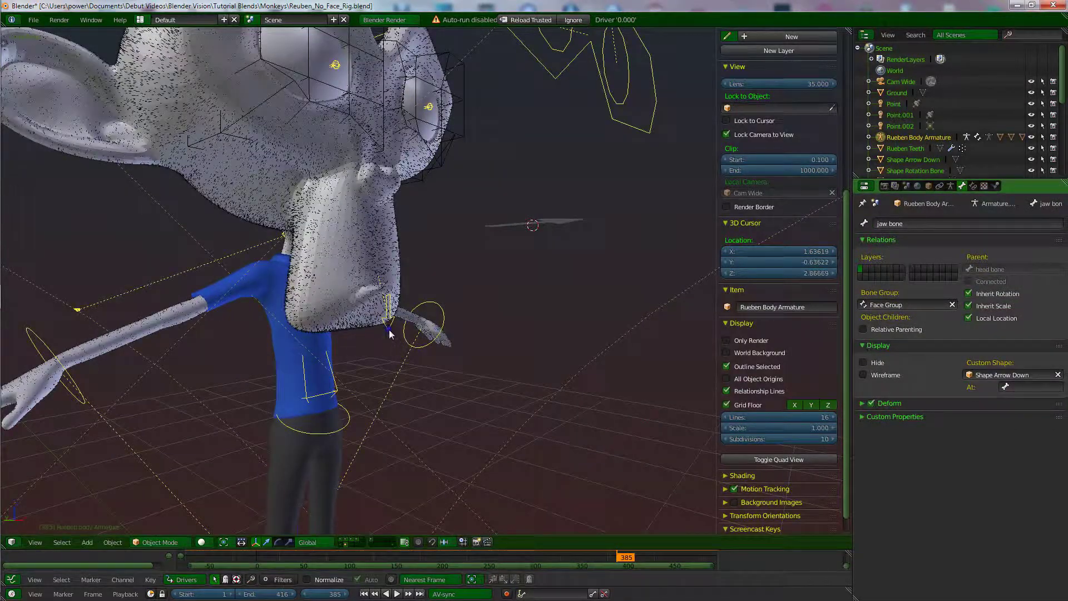
middle_click_drag(417, 350, 382, 359)
scroll(356, 352, "up", 2)
left_click(330, 341)
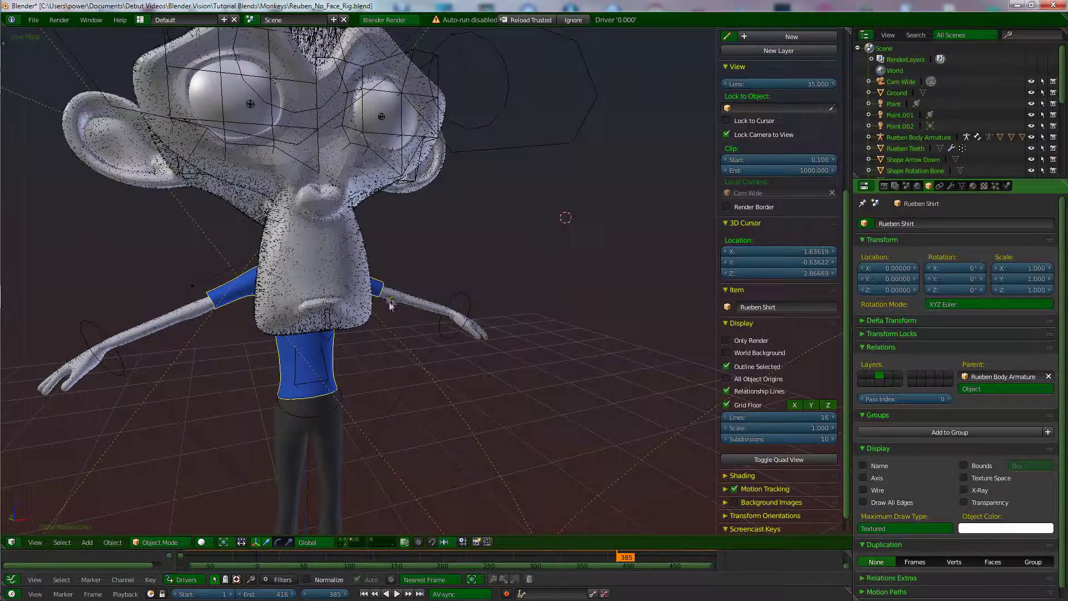
left_click(406, 342)
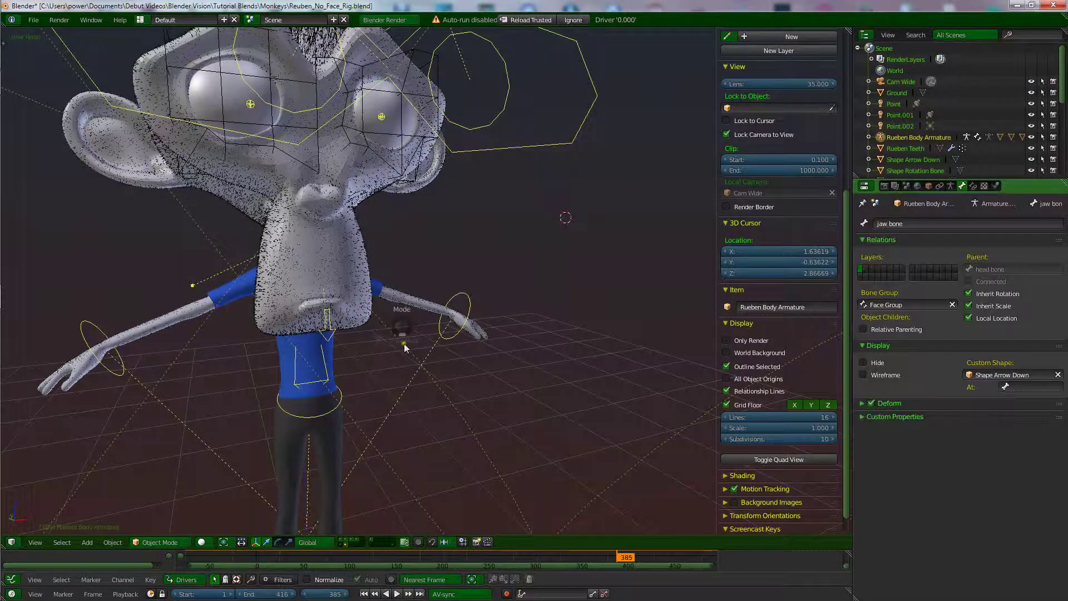
key("ctrl+Tab")
middle_click_drag(406, 334, 447, 346)
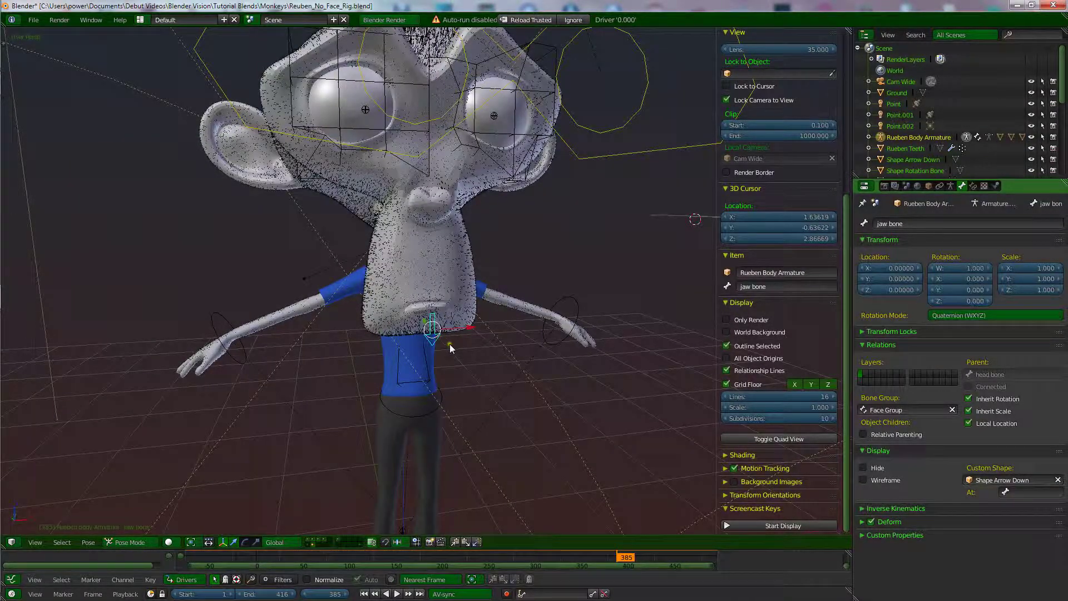
scroll(444, 358, "up", 2)
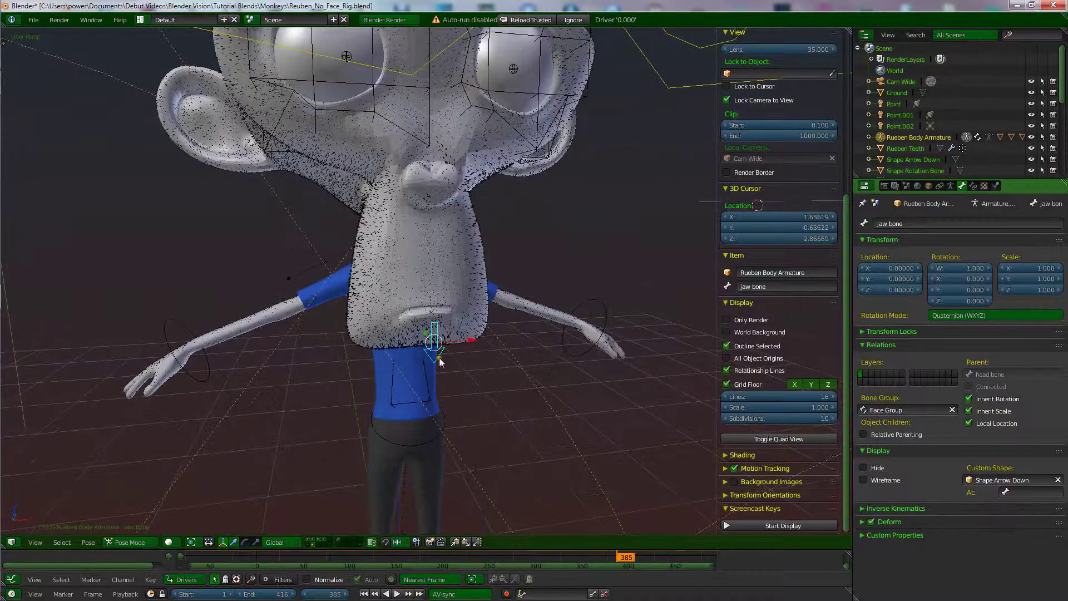
key("g")
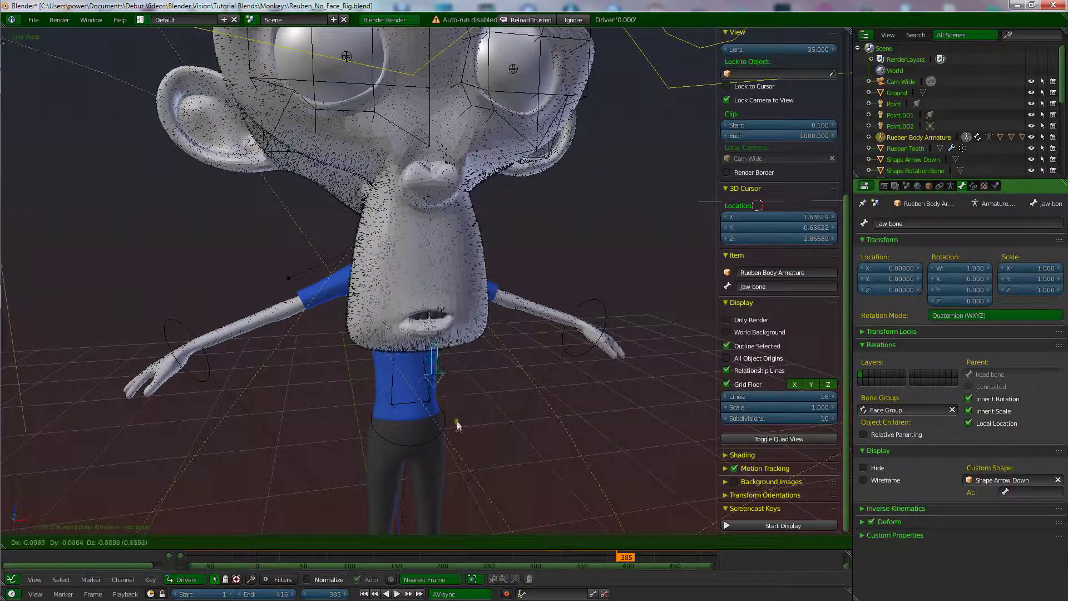
right_click(452, 359)
Move the Shape Arrow Down object to the last layer and hide that layer
scroll(452, 359, "down", 2)
middle_click_drag(452, 359, 569, 282)
right_click(586, 271)
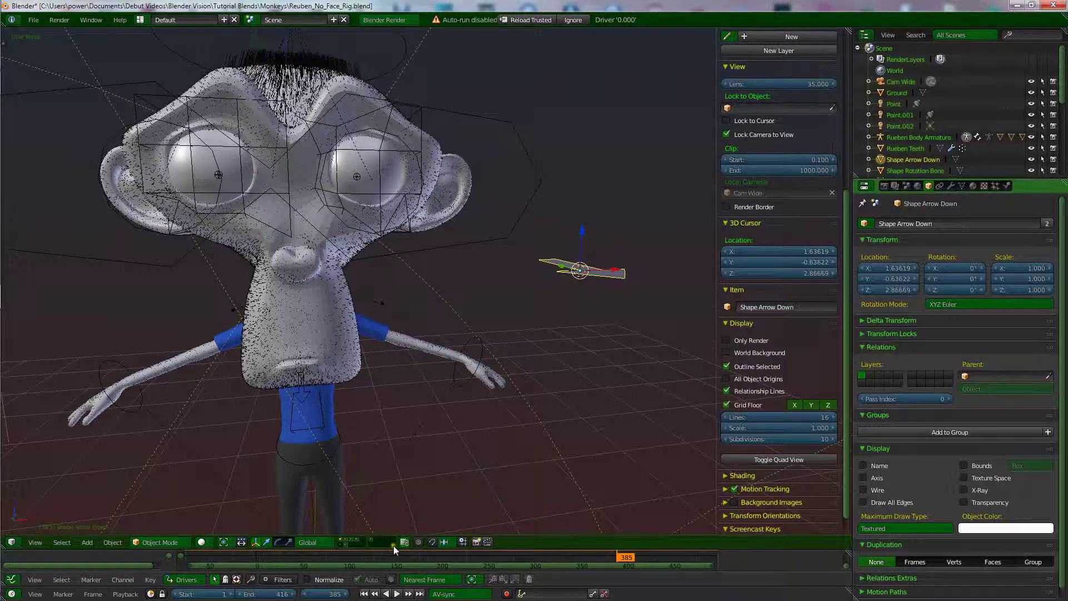
scroll(410, 373, "down", 4)
middle_click_drag(410, 372, 562, 325)
scroll(546, 253, "up", 3)
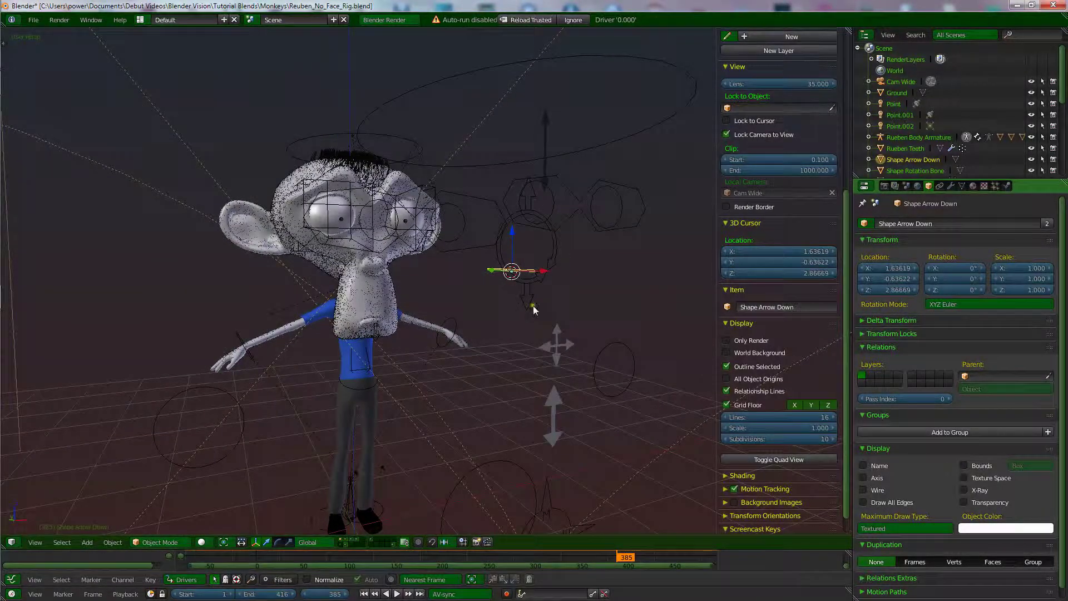
scroll(520, 304, "up", 3)
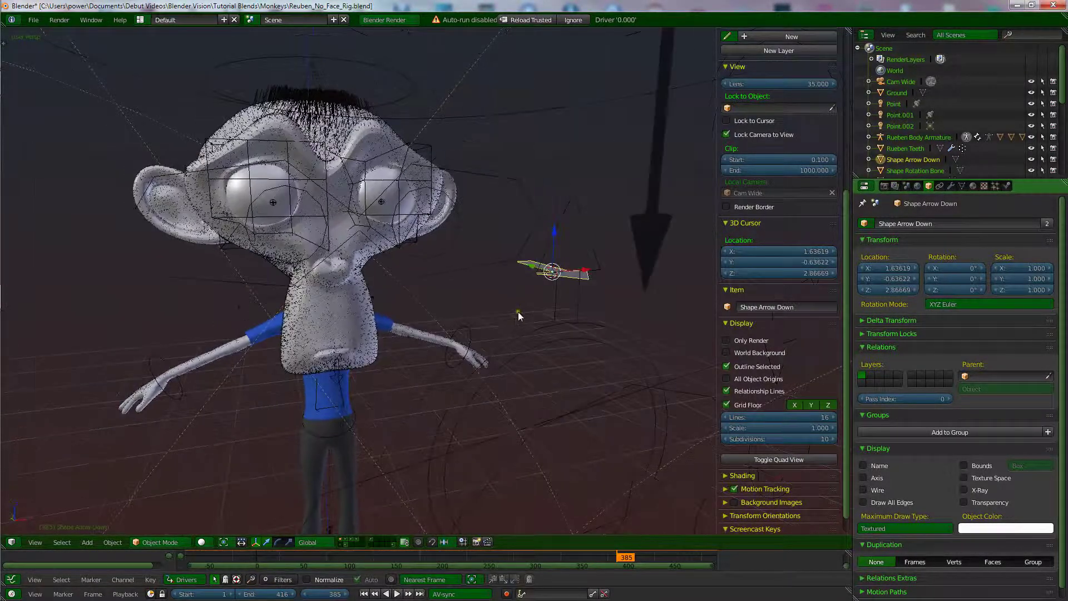
key("m")
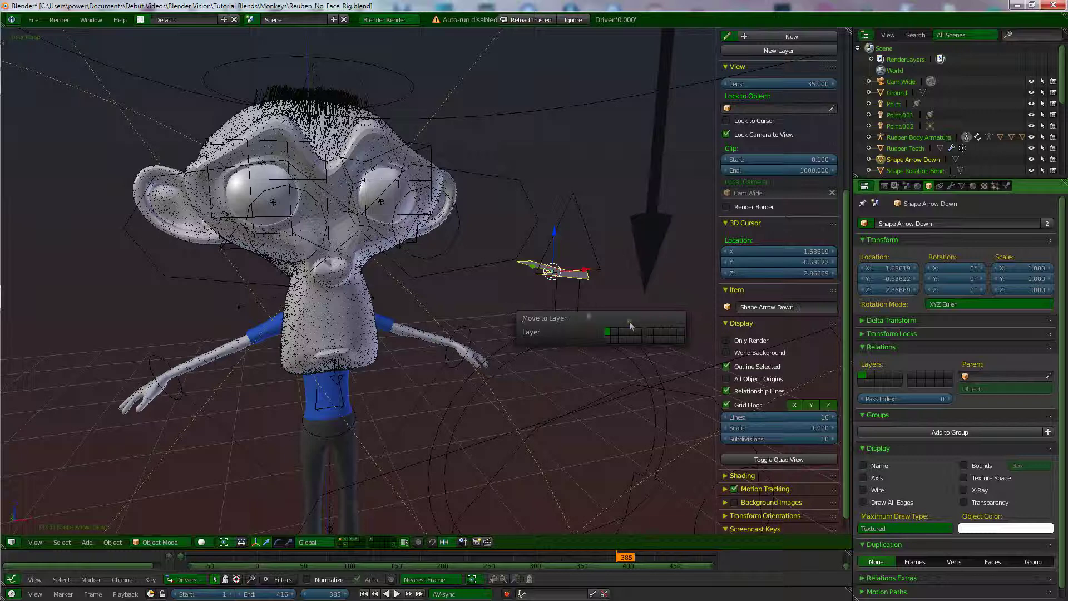
left_click(683, 338)
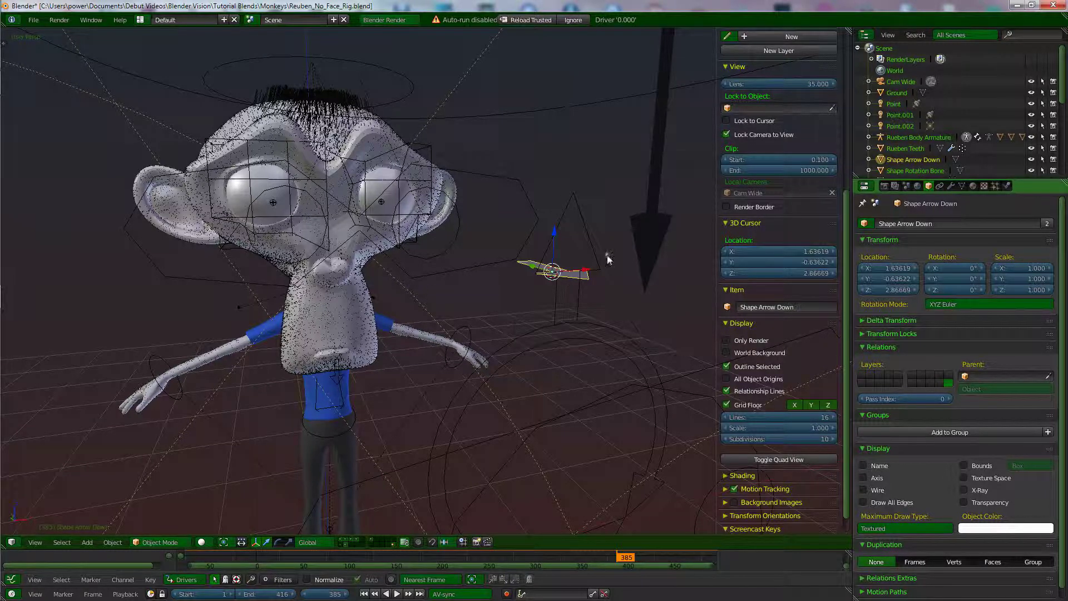
middle_click_drag(425, 312, 390, 334)
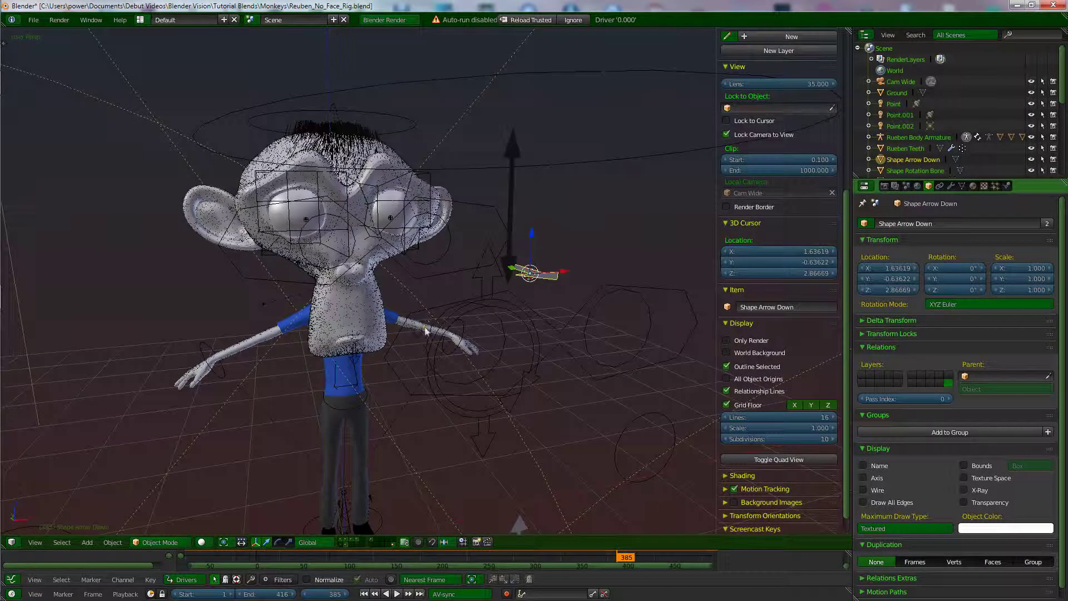
left_click(393, 544)
mouse_move(506, 361)
middle_mouse_down()
mouse_move(453, 380)
mouse_move(459, 366)
mouse_move(501, 351)
middle_mouse_up()
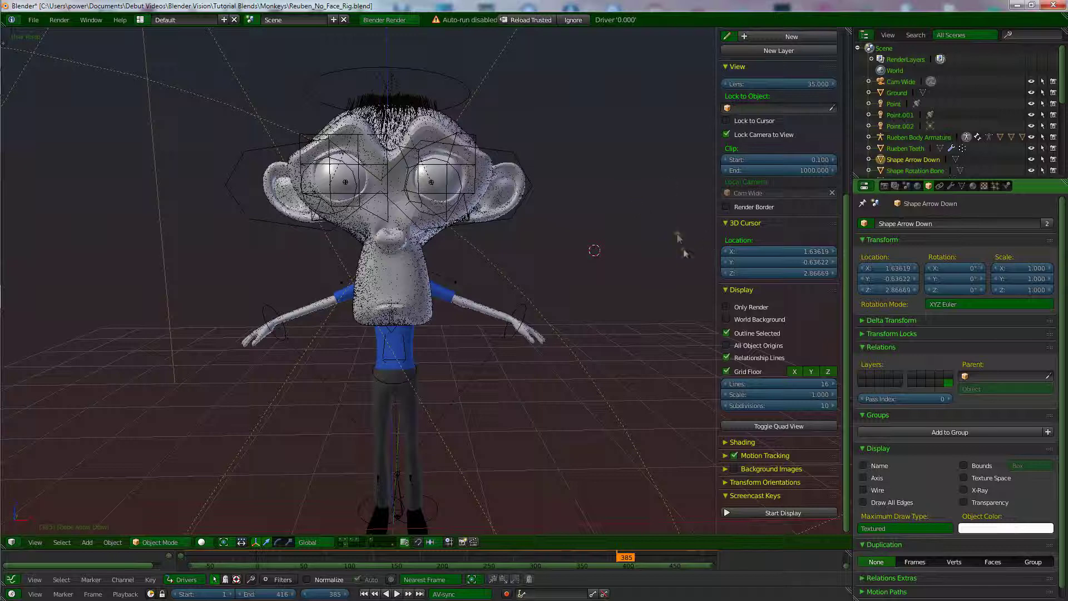
middle_click_drag(622, 266, 466, 330)
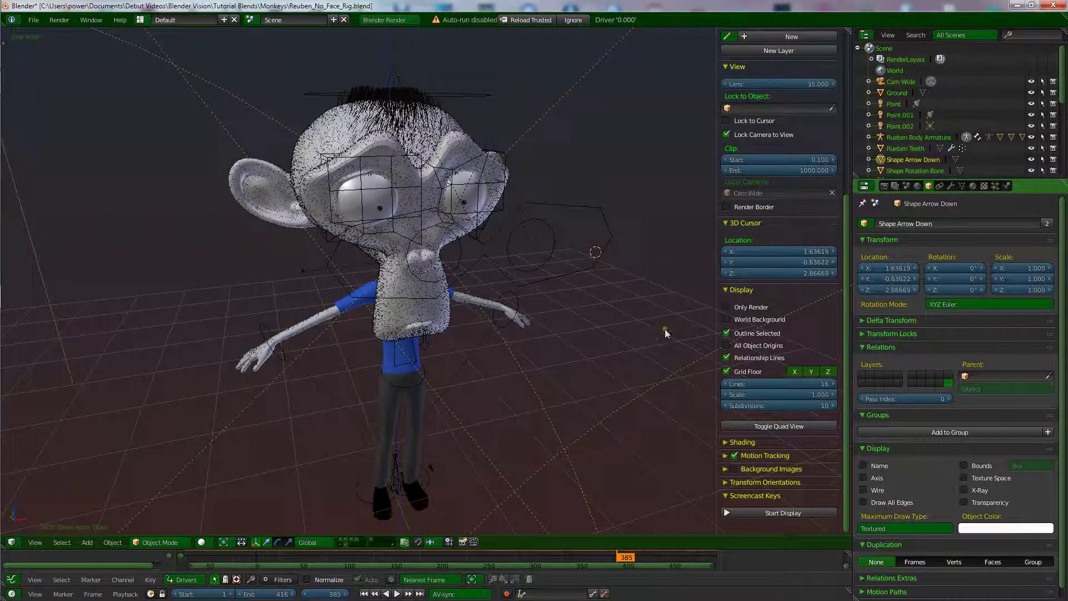
middle_click_drag(519, 283, 371, 323)
scroll(433, 344, "up", 2)
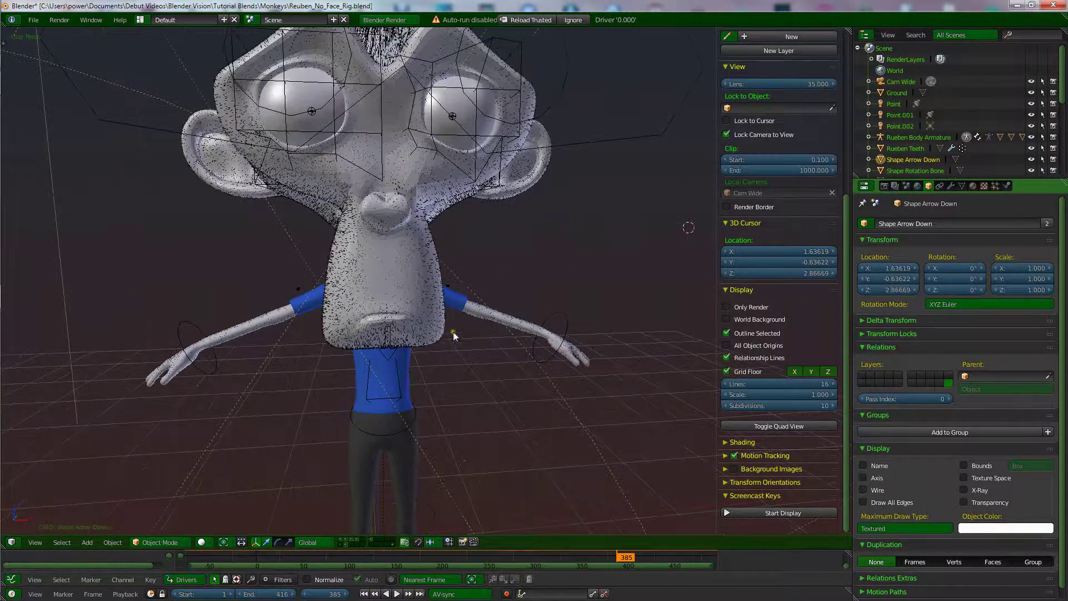
scroll(404, 283, "down", 1)
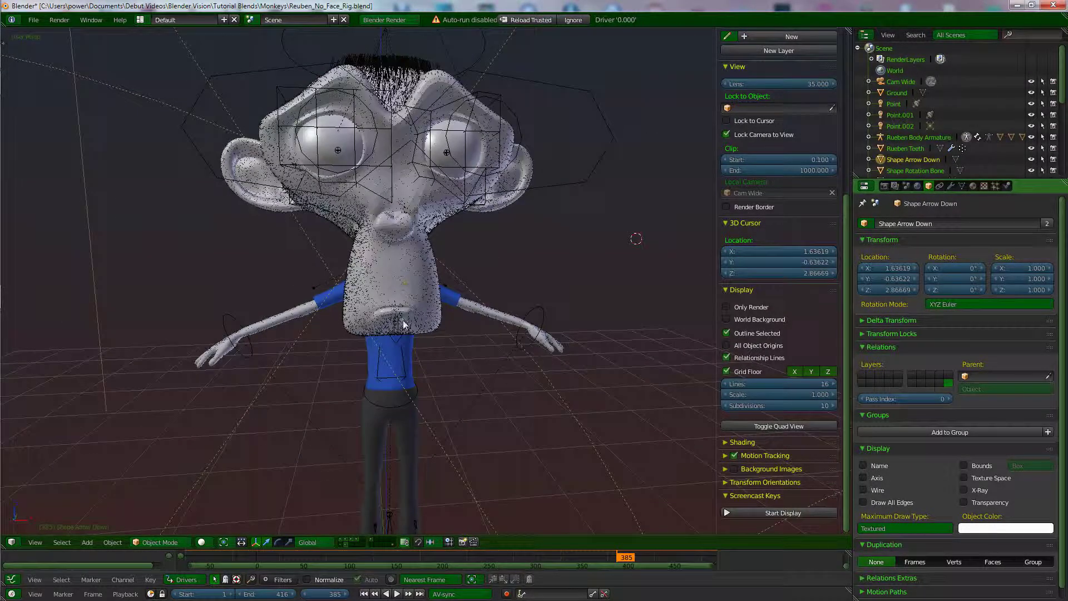
mouse_move(419, 237)
middle_mouse_down()
mouse_move(390, 239)
mouse_move(445, 237)
mouse_move(384, 240)
mouse_move(413, 229)
middle_mouse_up()
key("KP_1")
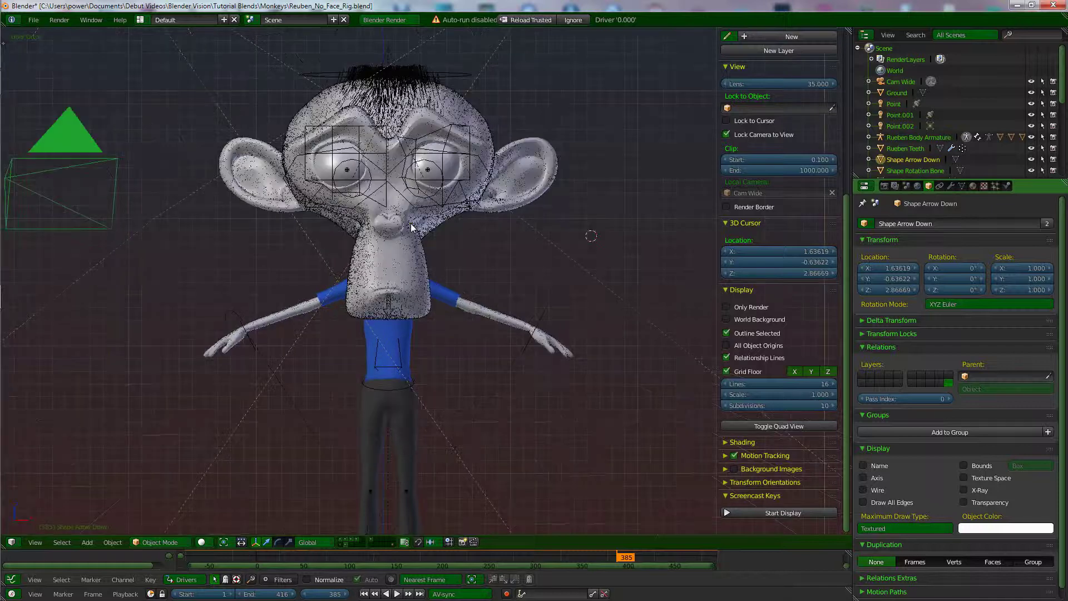
middle_click_drag(433, 239, 441, 250, "shift")
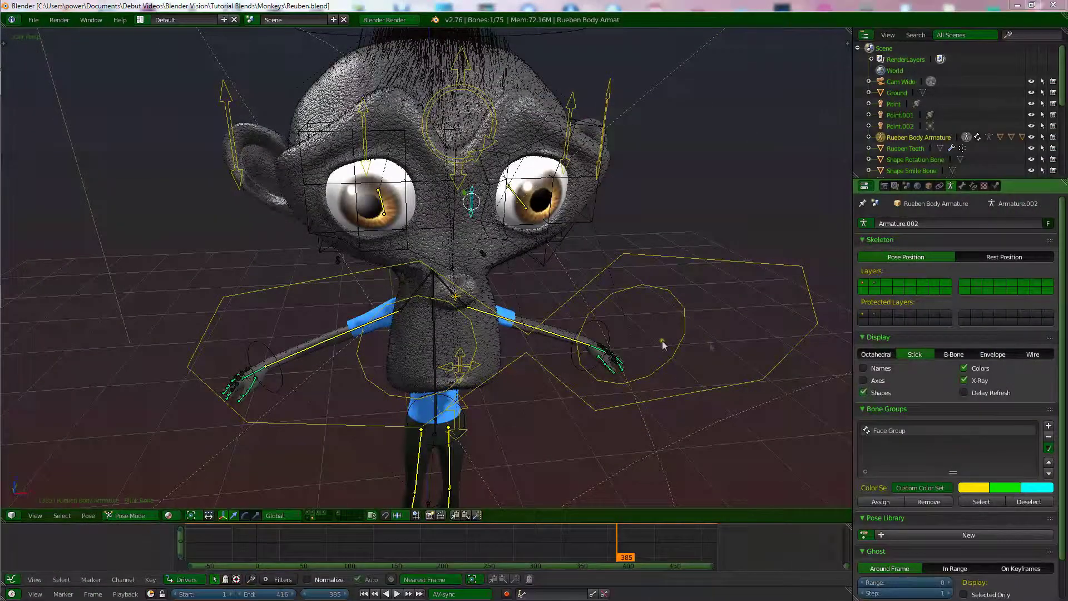
Test the jaw bone of the finished rig in Reuben.blend with a trial move, and cancel the move
middle_click_drag(530, 305, 508, 273)
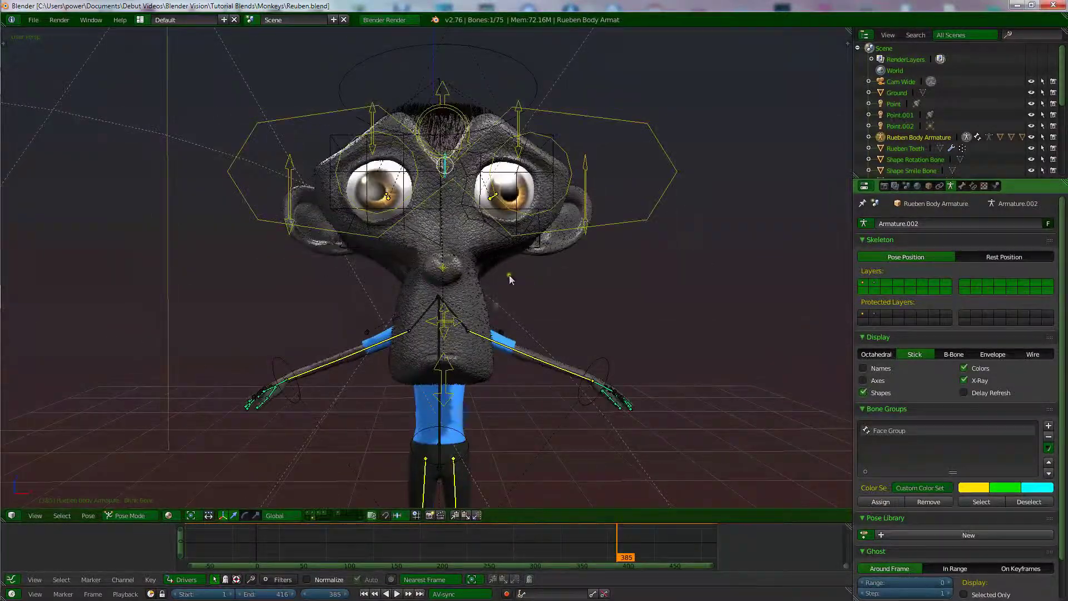
right_click(450, 374)
middle_click_drag(497, 353, 490, 345)
key("g")
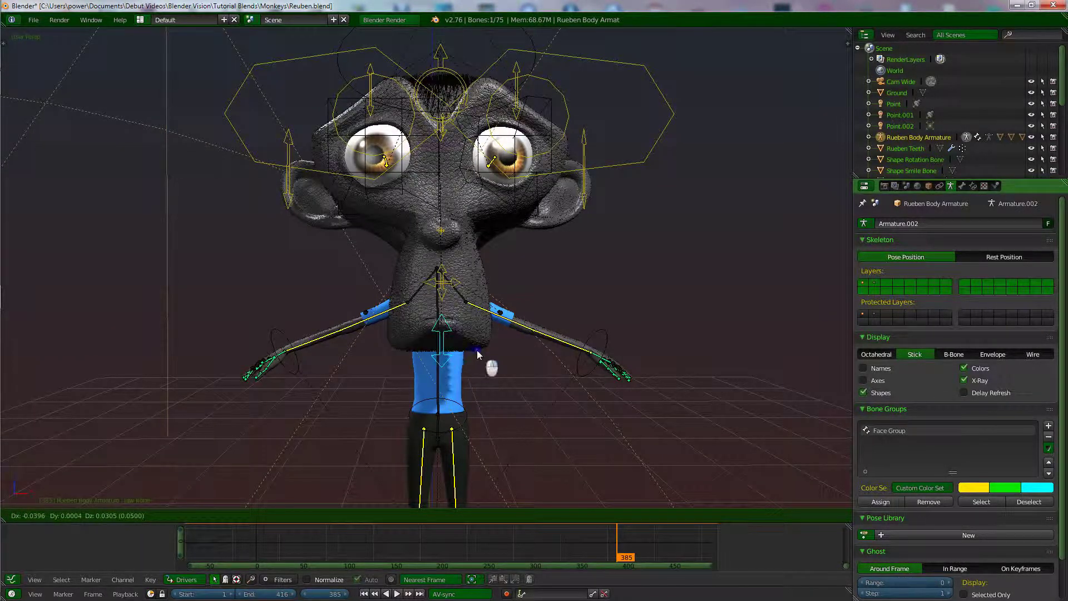
key("Escape")
Test the four-way arrow mouth bone with a trial move, and pull the jaw bone down to open the mouth
right_click(444, 284)
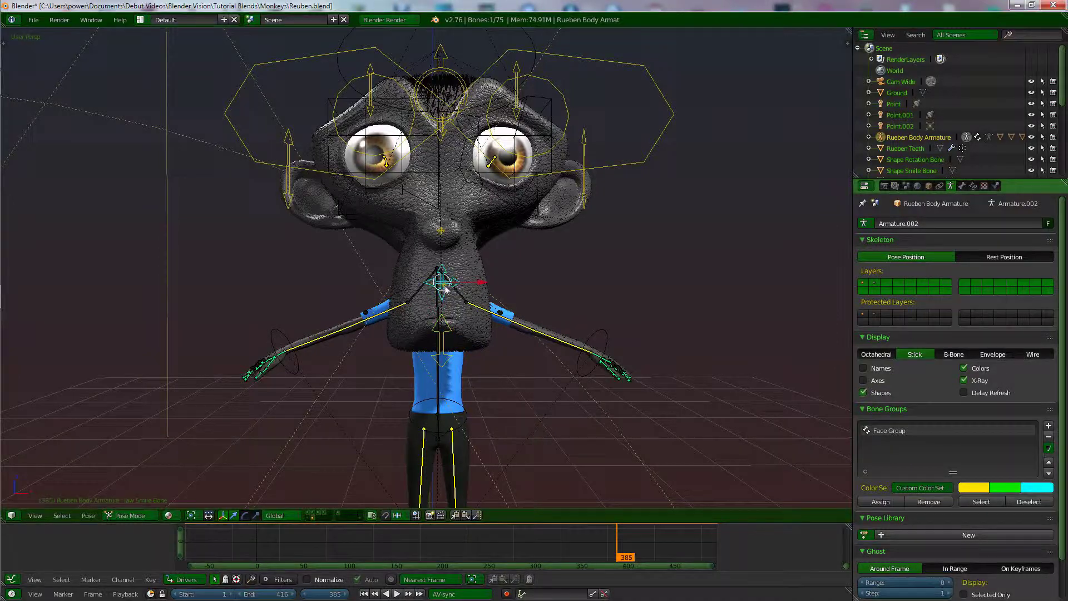
scroll(447, 290, "up", 2)
key("g")
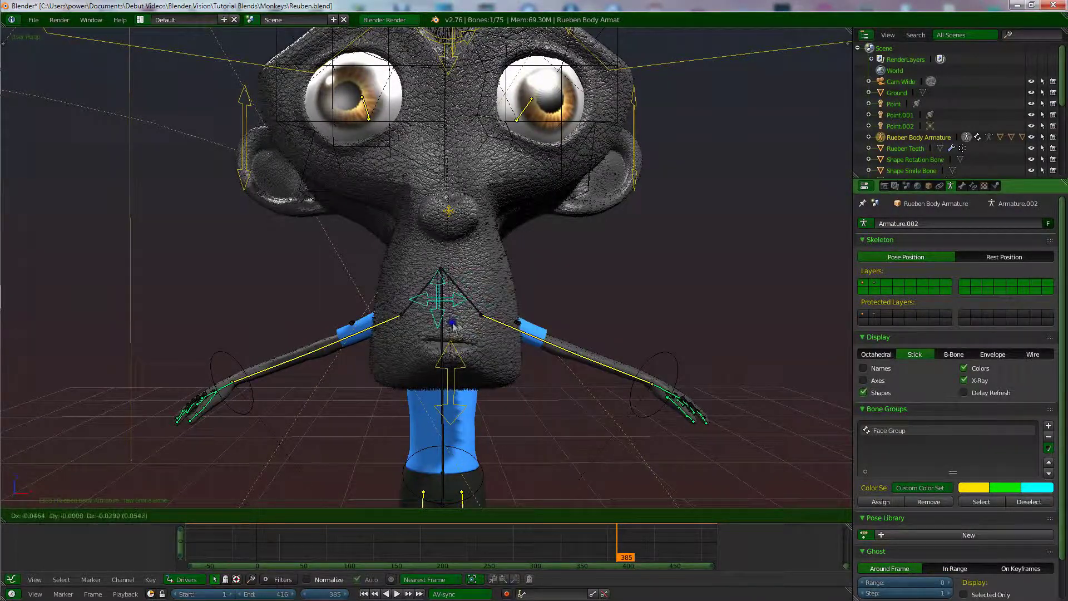
left_click(458, 356)
right_click(455, 372)
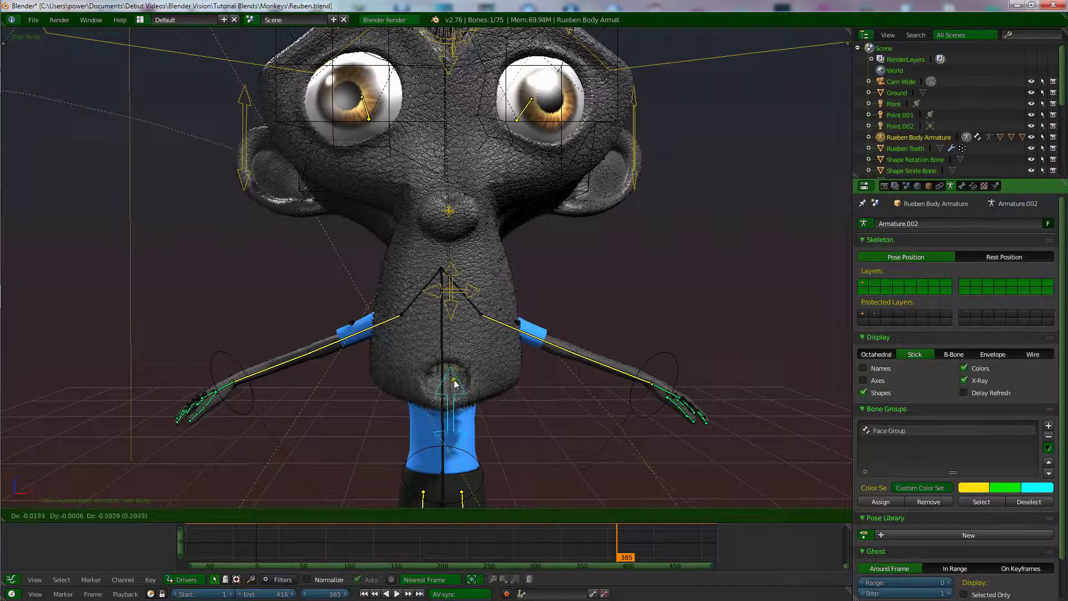
Test the eyelid arrow bones above each eye by pulling them down one at a time
mouse_move(477, 269)
middle_mouse_down()
mouse_move(486, 292)
mouse_move(533, 273)
mouse_move(401, 281)
mouse_move(496, 263)
middle_mouse_up()
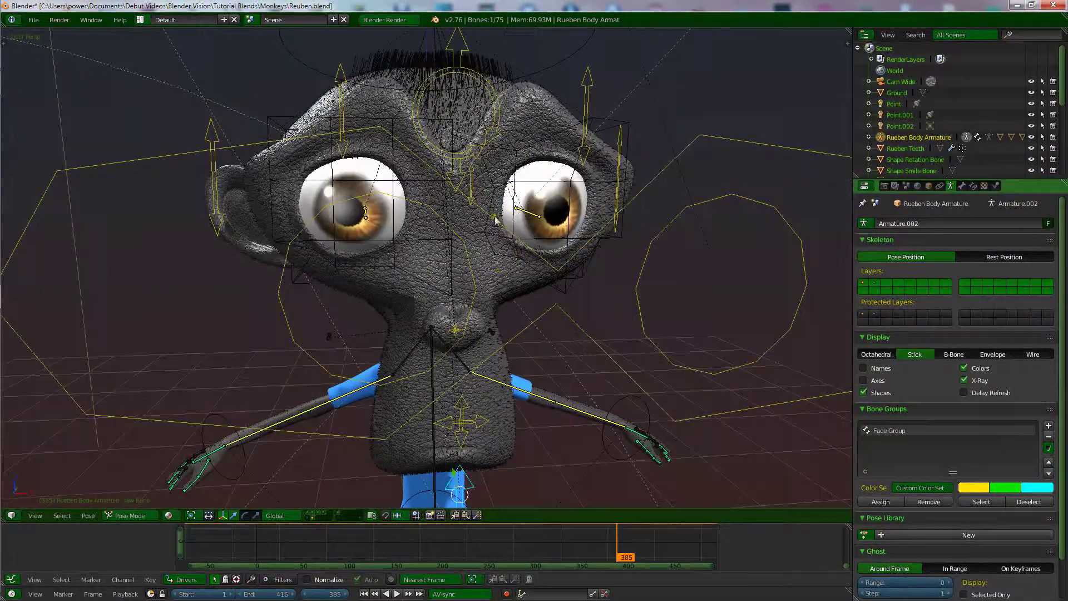
left_click(586, 116)
right_click(588, 103)
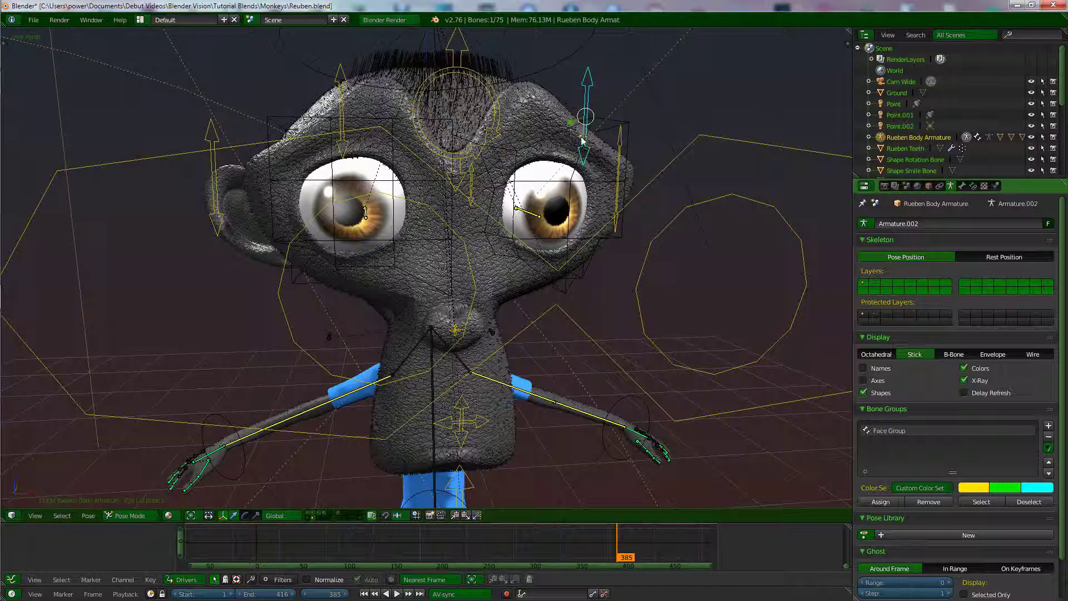
key("g")
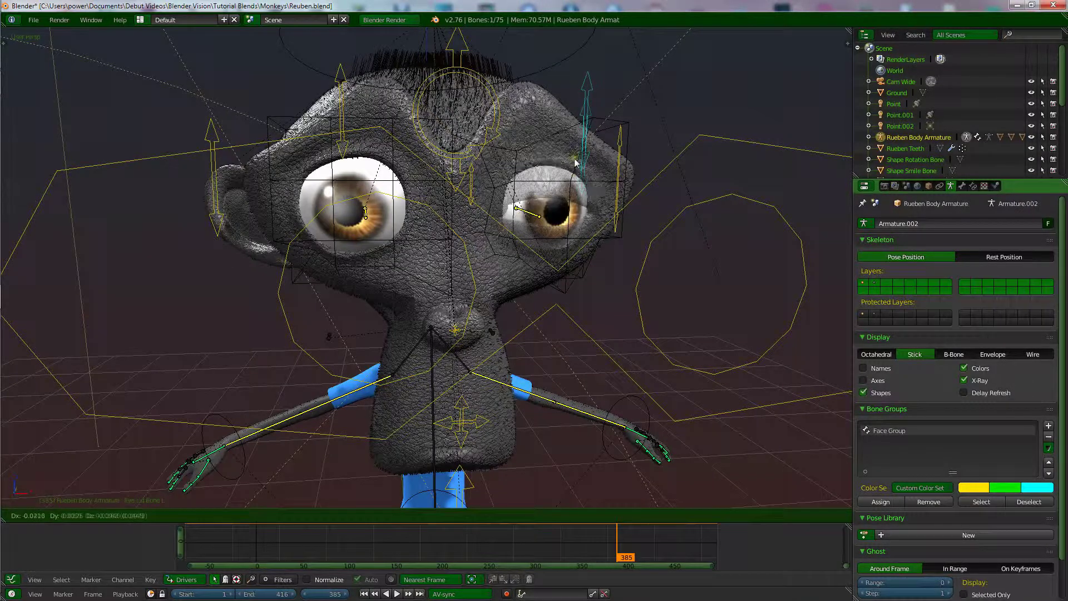
left_click(570, 172)
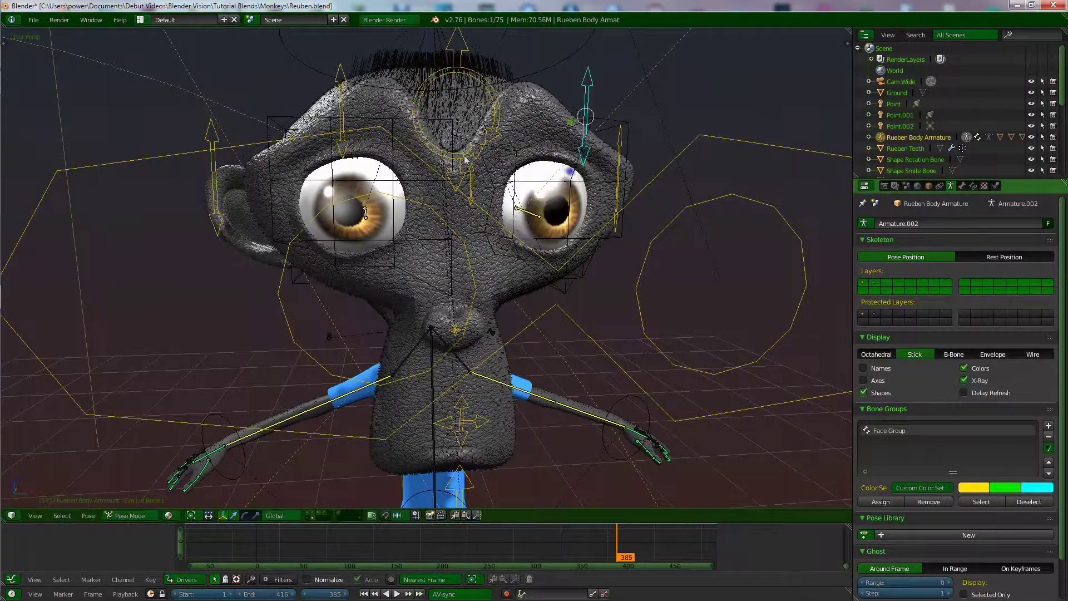
right_click(347, 120)
key("g")
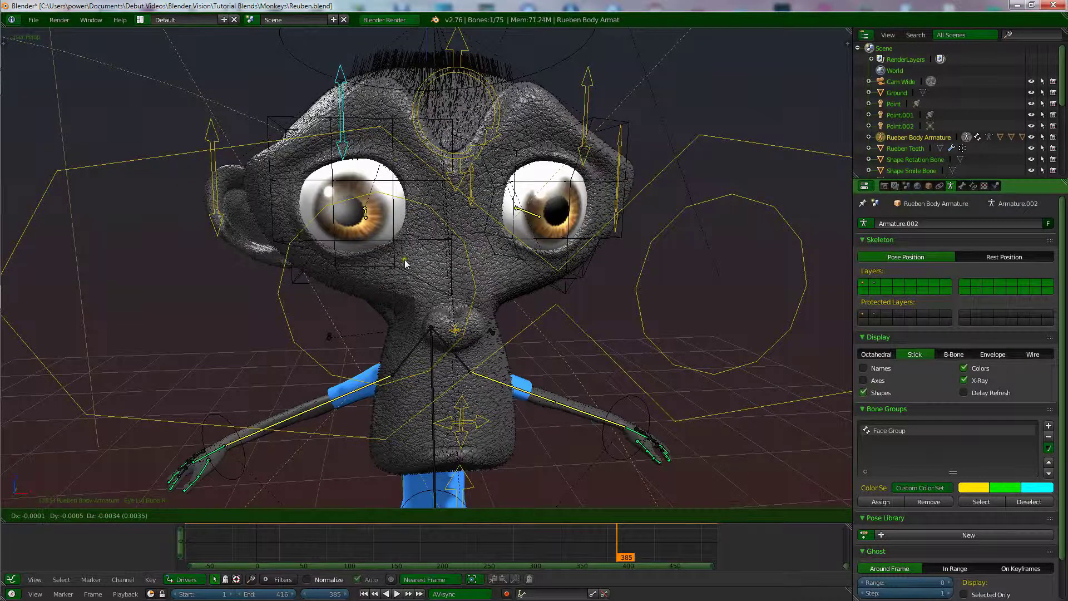
Test the small blink bone between the eyes by pulling it down to close both eyelids, cancelling each move
right_click(468, 178)
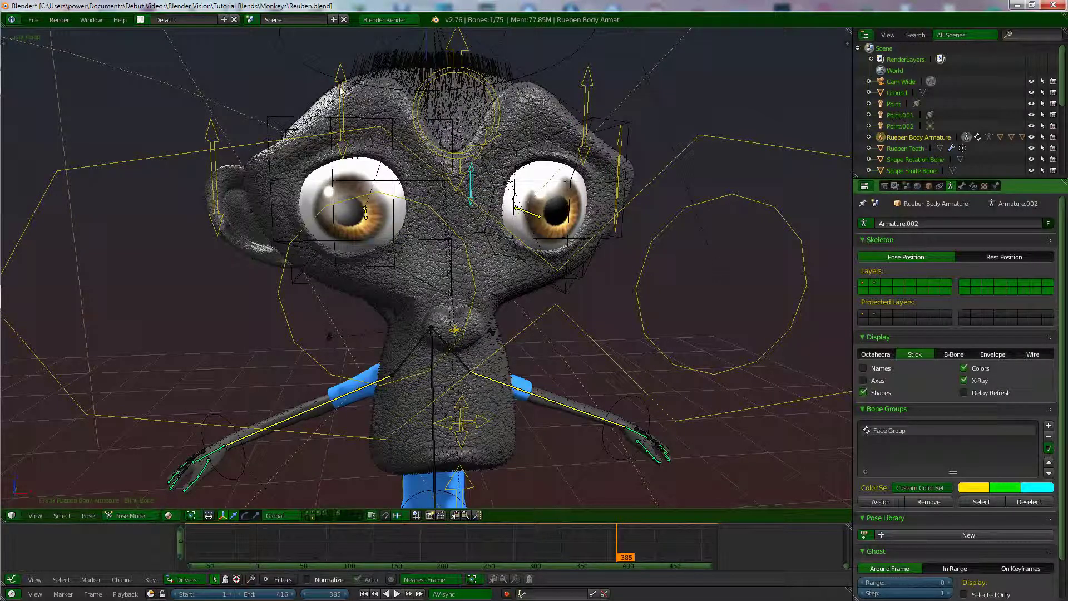
key("g")
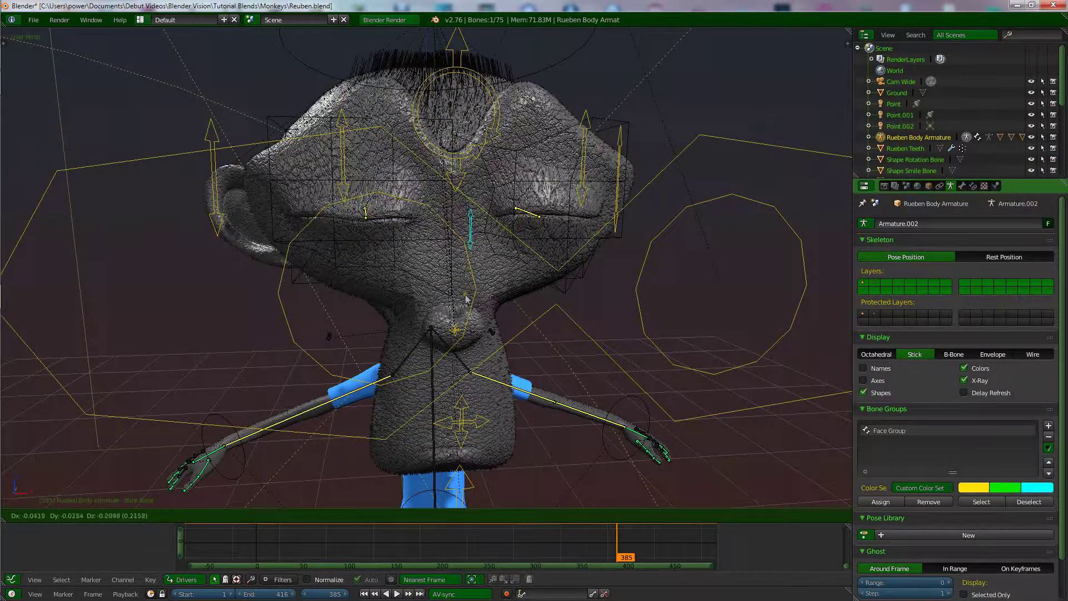
right_click(479, 219)
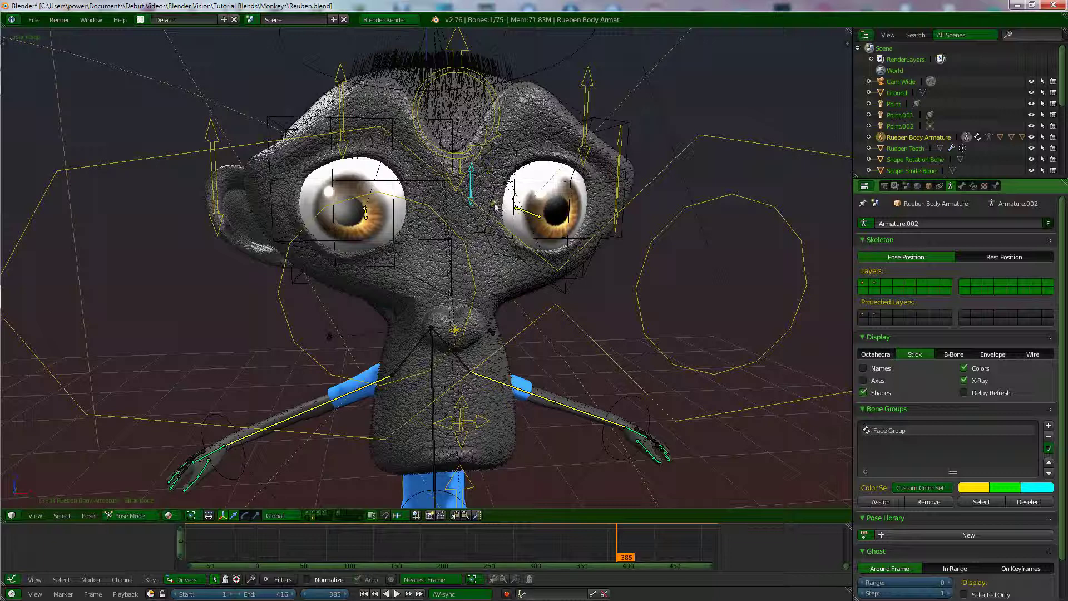
key("g")
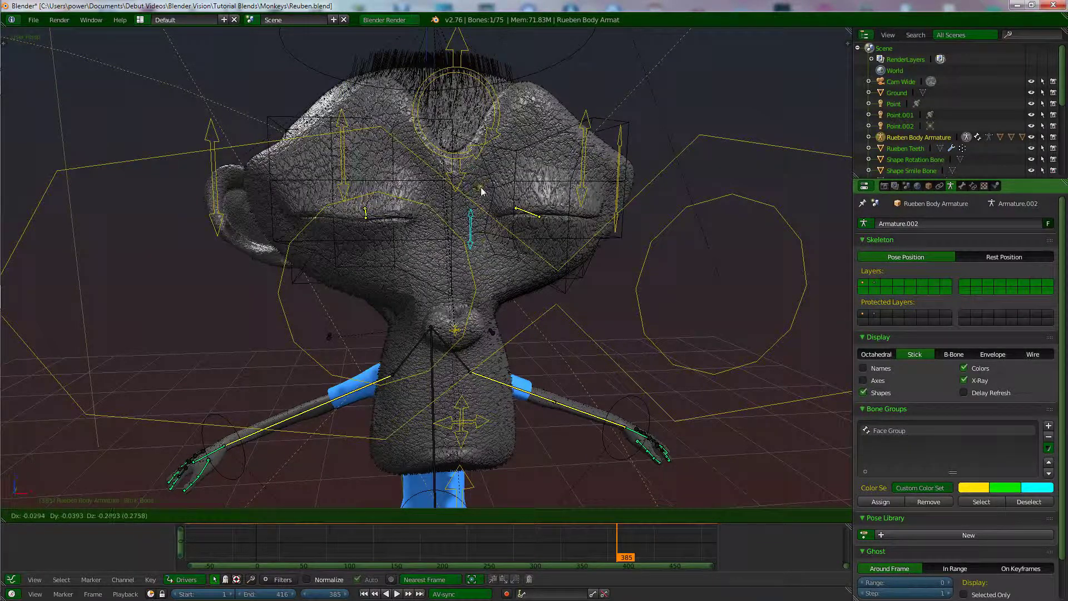
right_click(478, 176)
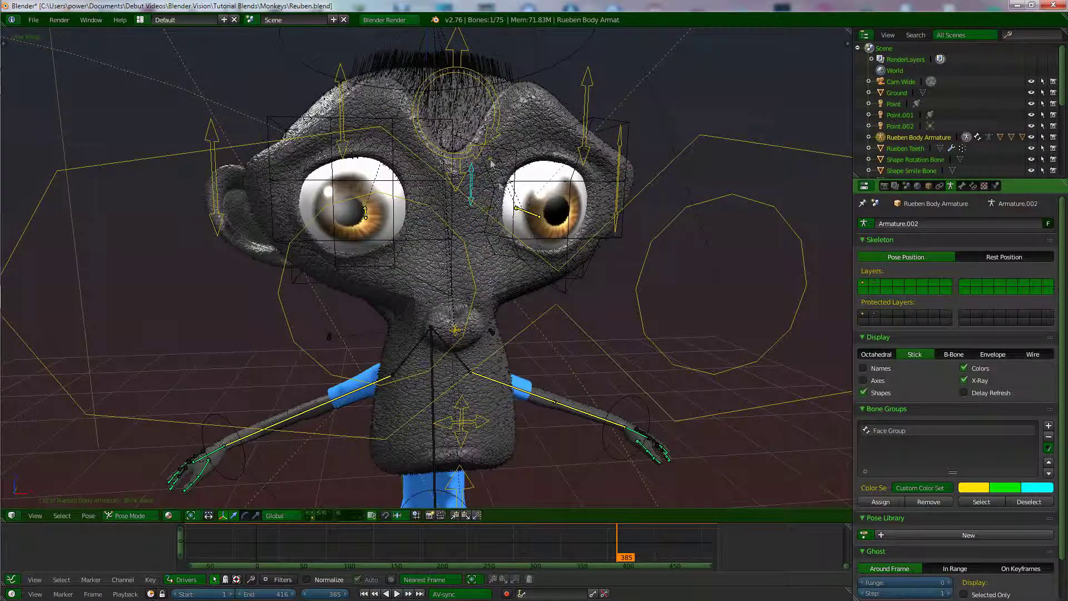
Test the brow bone on the forehead by moving it vertically and rotating it to tilt the eyebrows
middle_click_drag(480, 189, 553, 159)
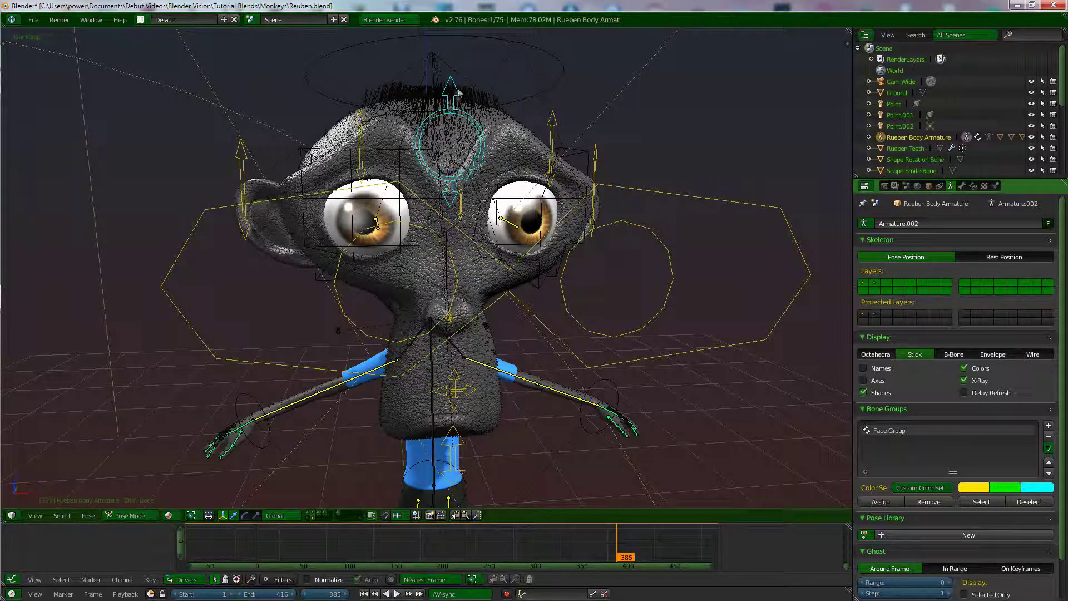
middle_click_drag(465, 159, 451, 147)
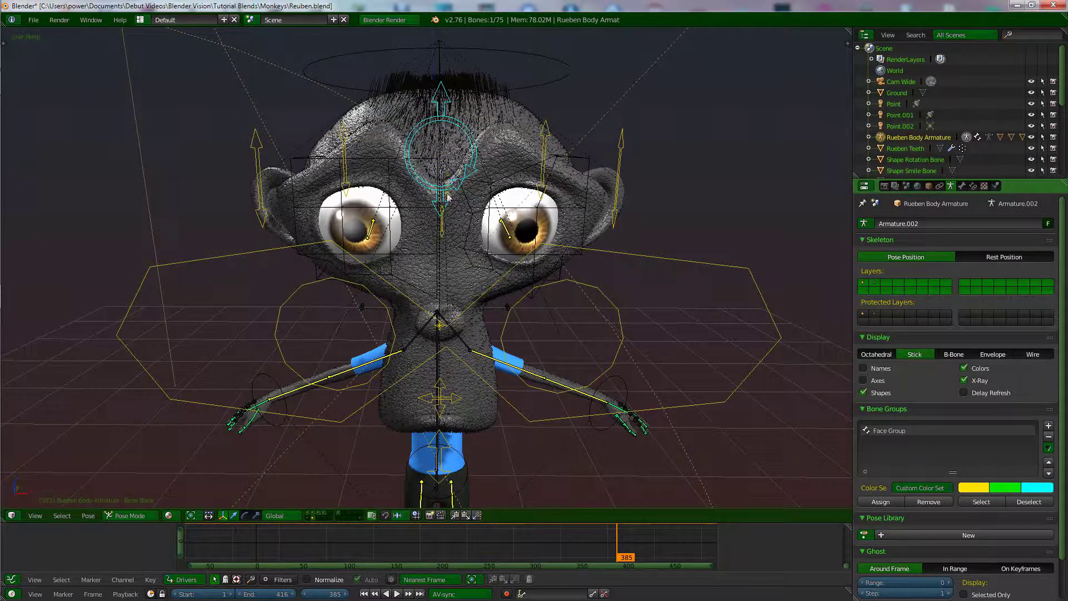
key("g")
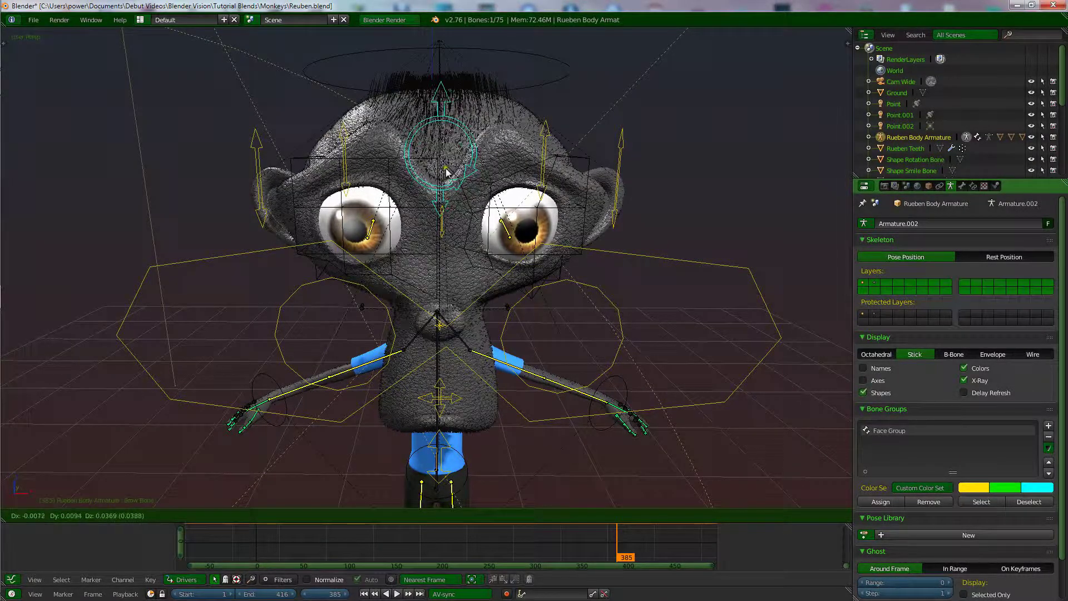
left_click(442, 179)
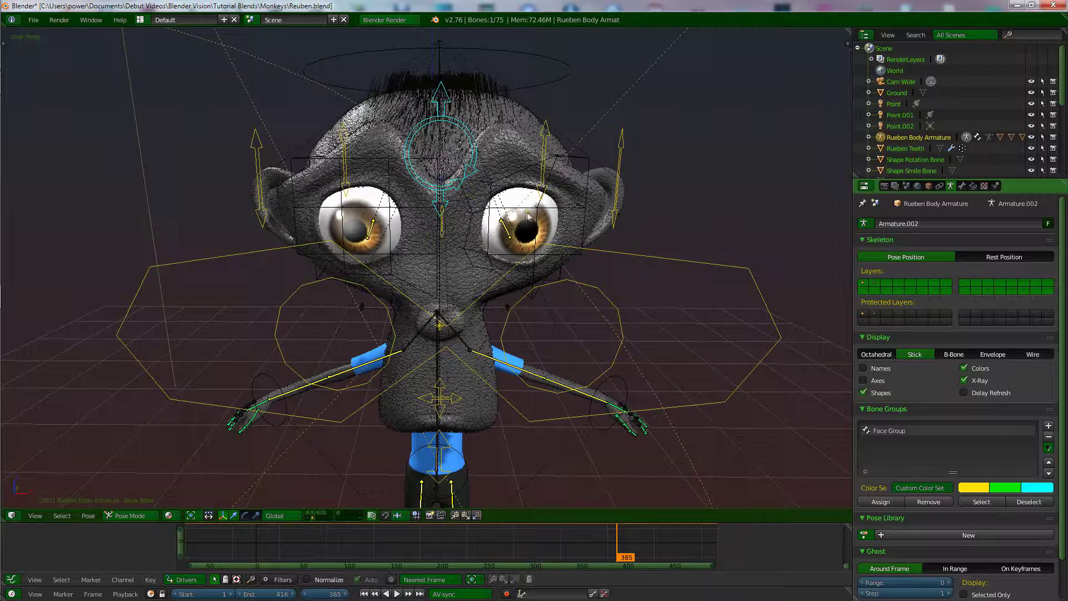
key("r")
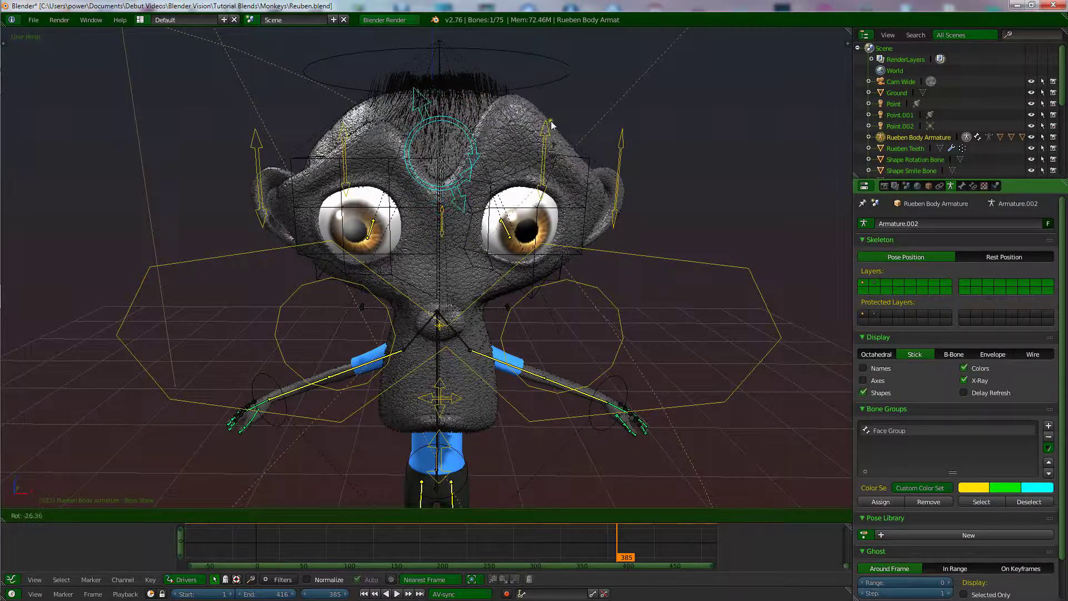
left_click(423, 167)
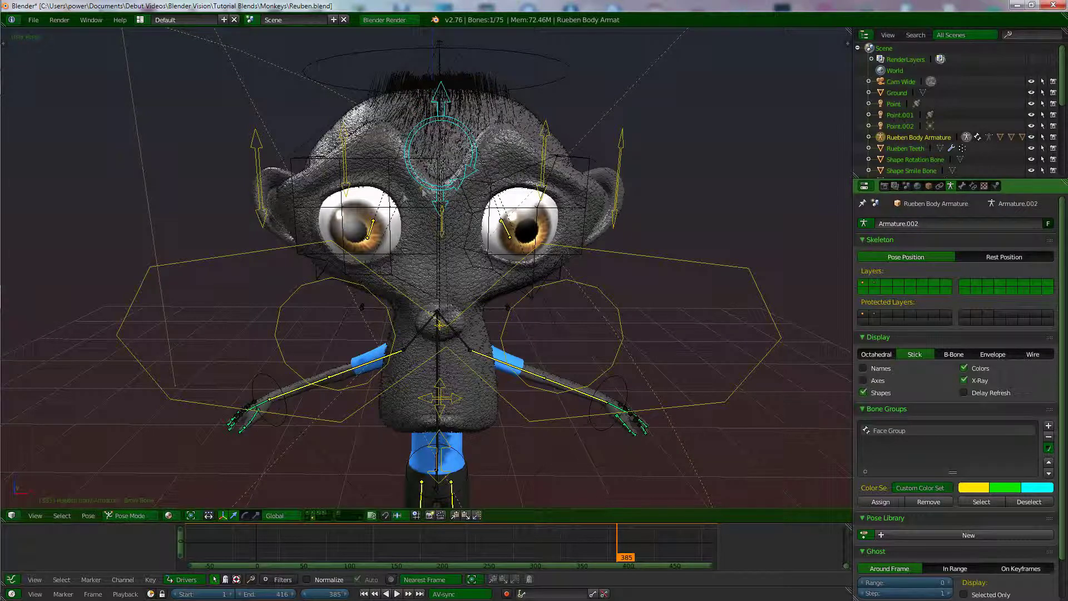
mouse_move(423, 167)
middle_mouse_down()
mouse_move(473, 173)
mouse_move(467, 139)
mouse_move(462, 176)
mouse_move(428, 178)
middle_mouse_up()
key("KP_1")
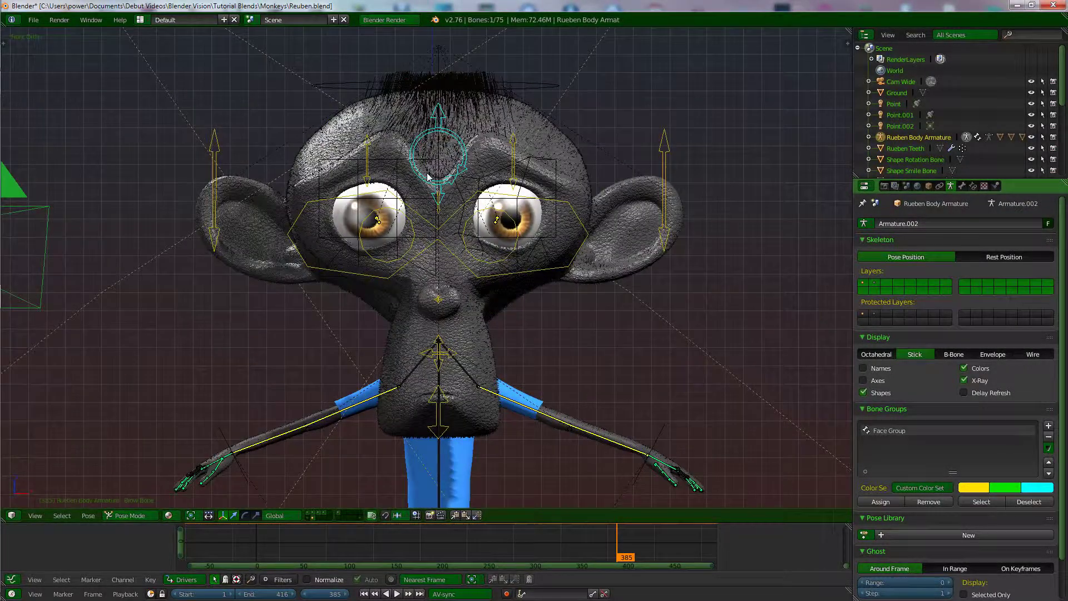
scroll(426, 172, "up", 4)
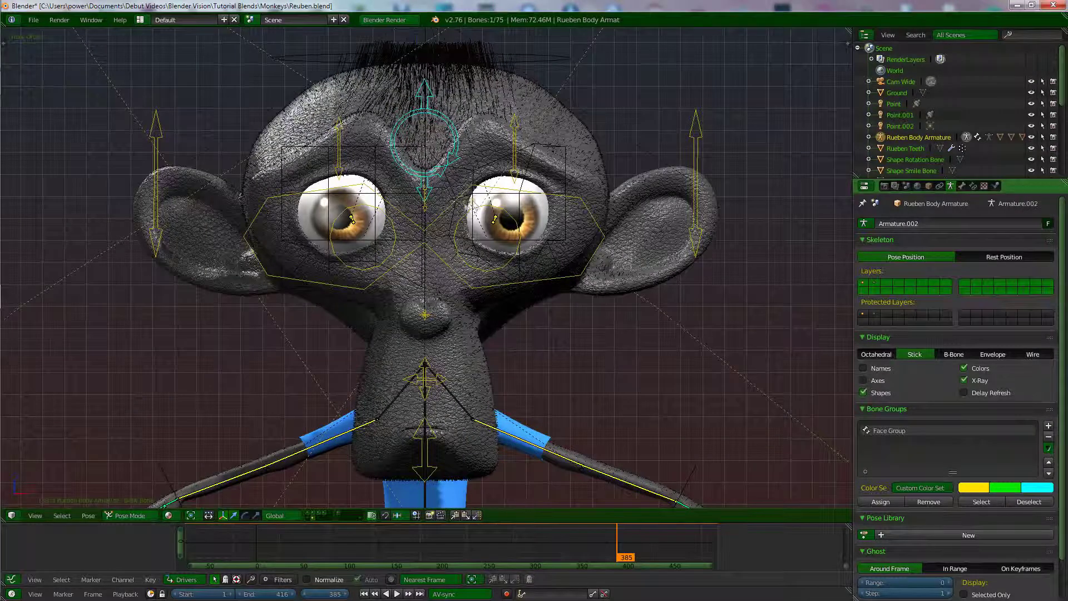
Test the arrow bone beside the character's left ear with a trial downward move, cancel it, and view the head from other angles
right_click(701, 144)
key("g")
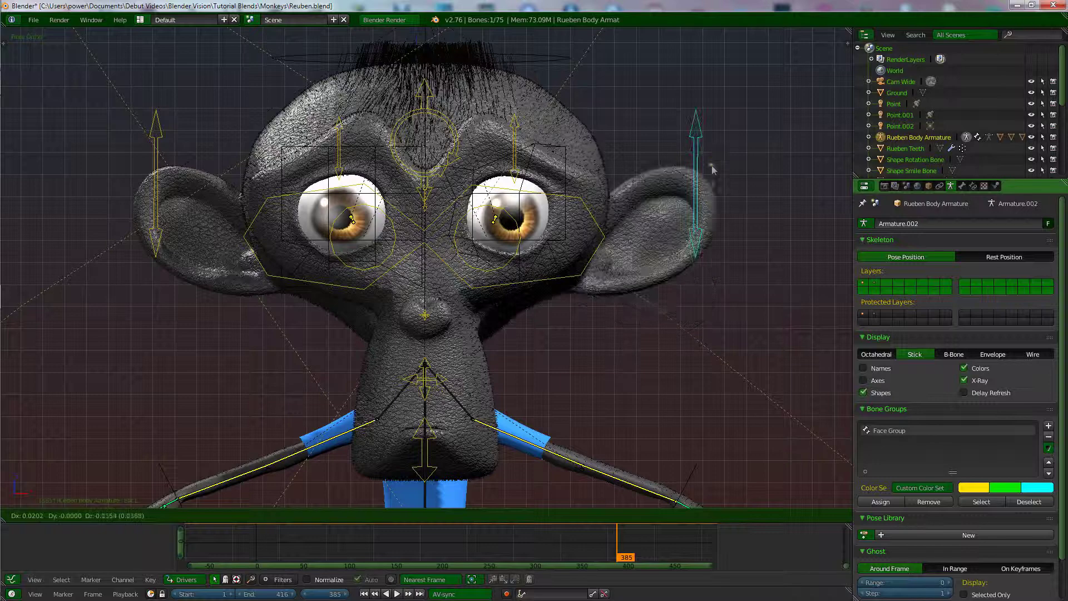
right_click(704, 198)
middle_click_drag(620, 266, 596, 276)
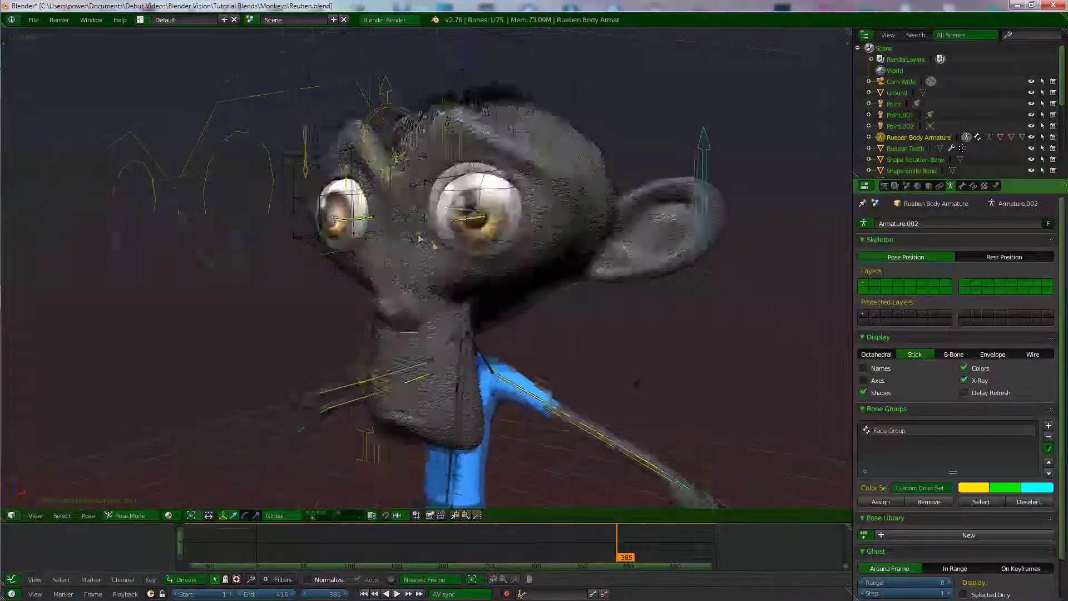
mouse_move(561, 286)
middle_mouse_down()
mouse_move(601, 299)
mouse_move(545, 283)
middle_mouse_up()
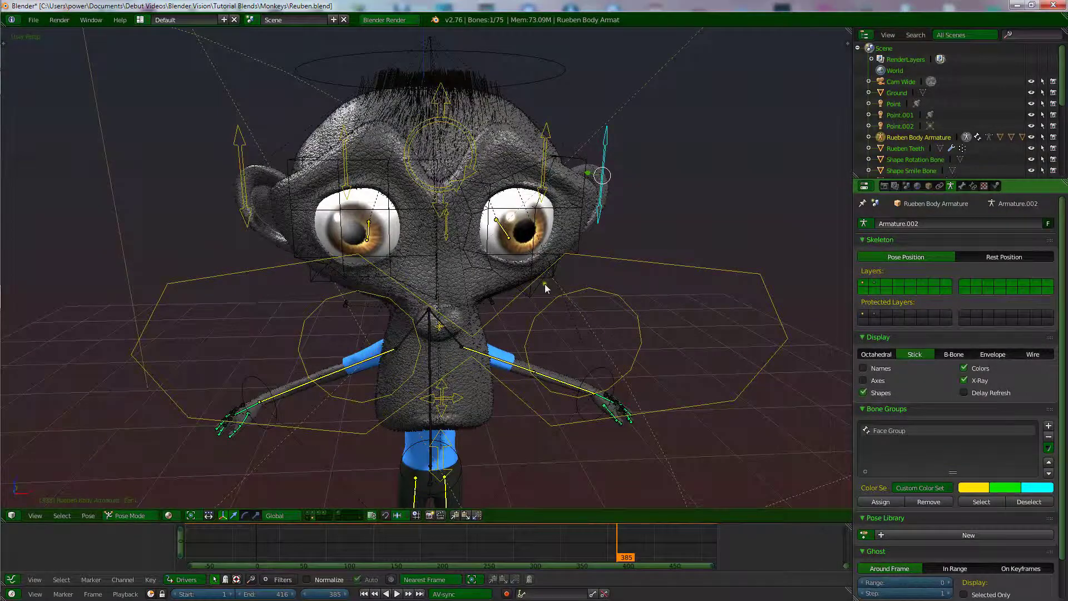
Test the four-way arrow mouth bone by moving it upward into a smile, and cancel the move
right_click(453, 395)
key("g")
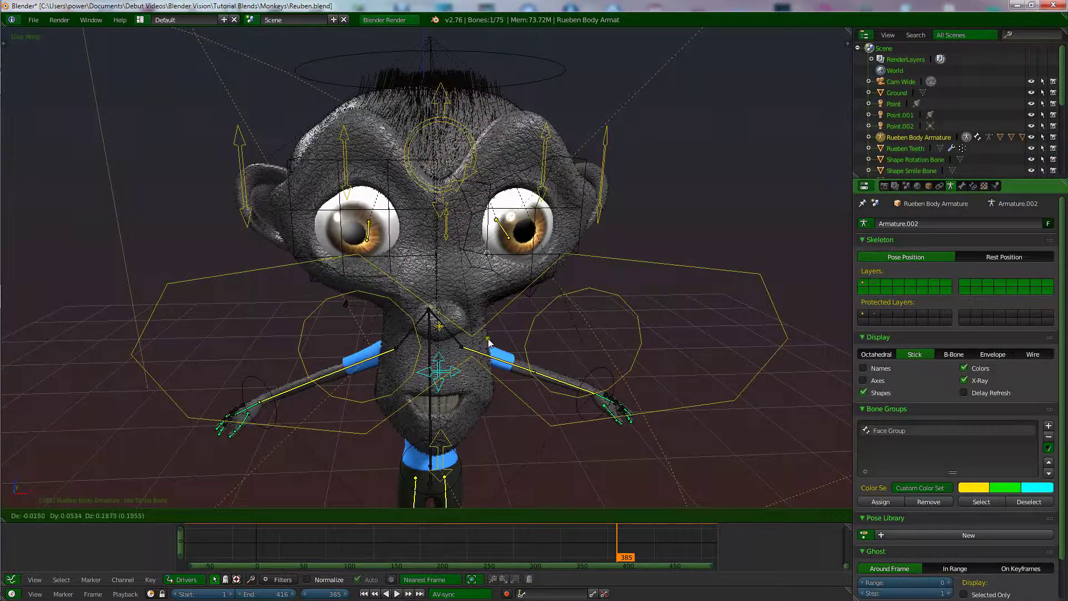
right_click(488, 342)
middle_click_drag(505, 348, 476, 312)
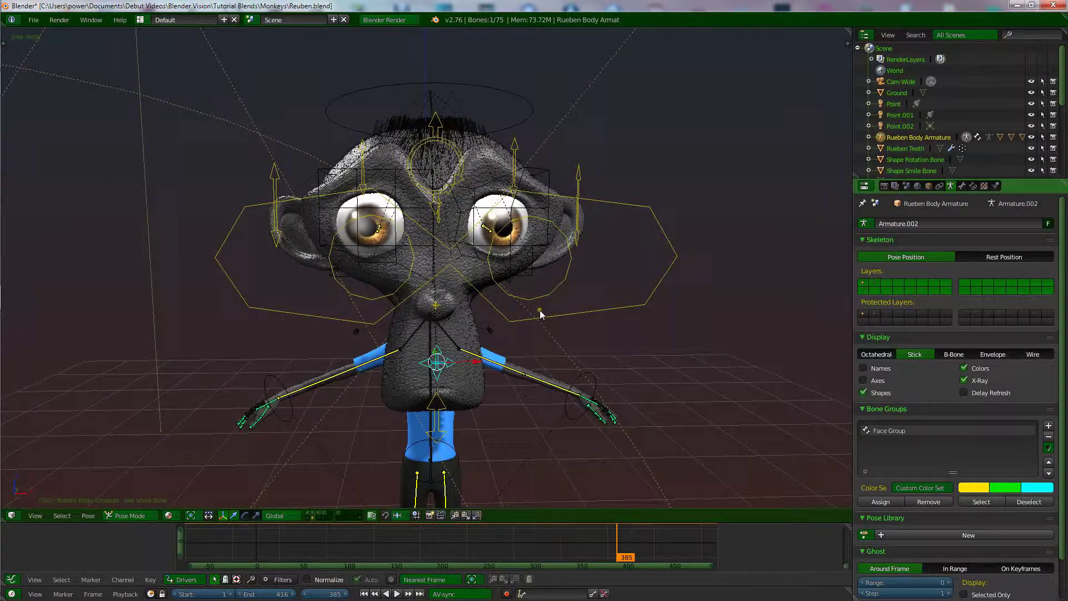
Select the Rueben Body mesh, collapse its vertex groups, add a new shape key, and review the shape key list
right_click(584, 222)
middle_click_drag(589, 262, 600, 272)
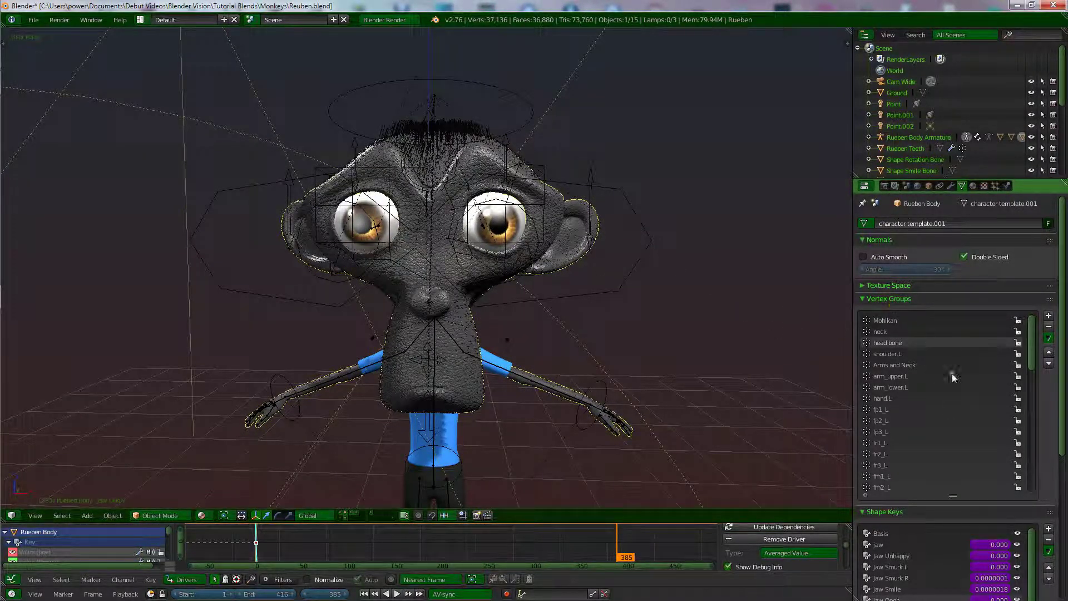
left_click(868, 298)
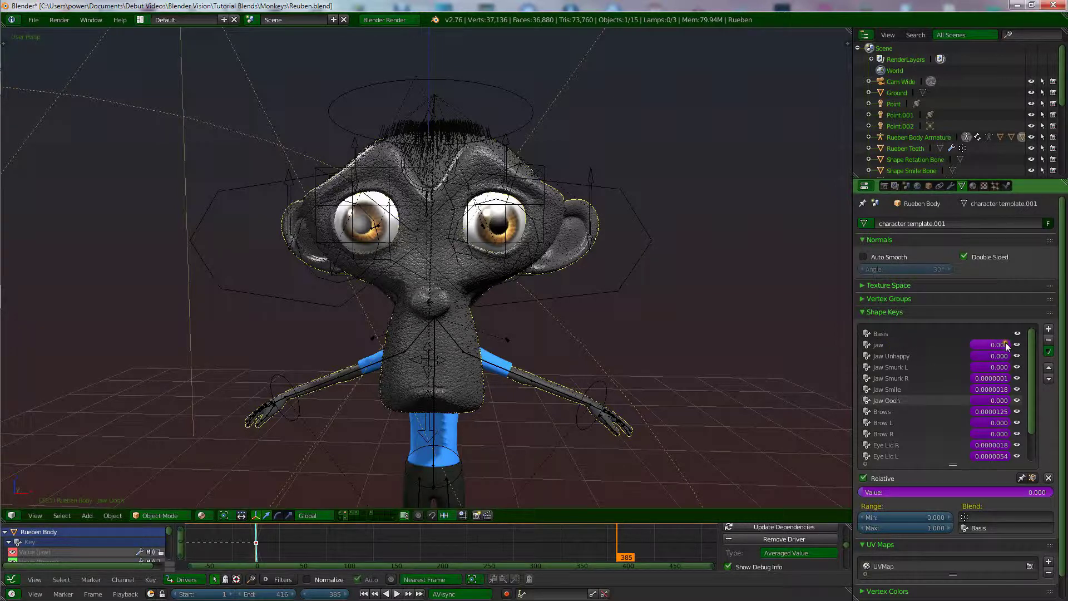
left_click(1049, 331)
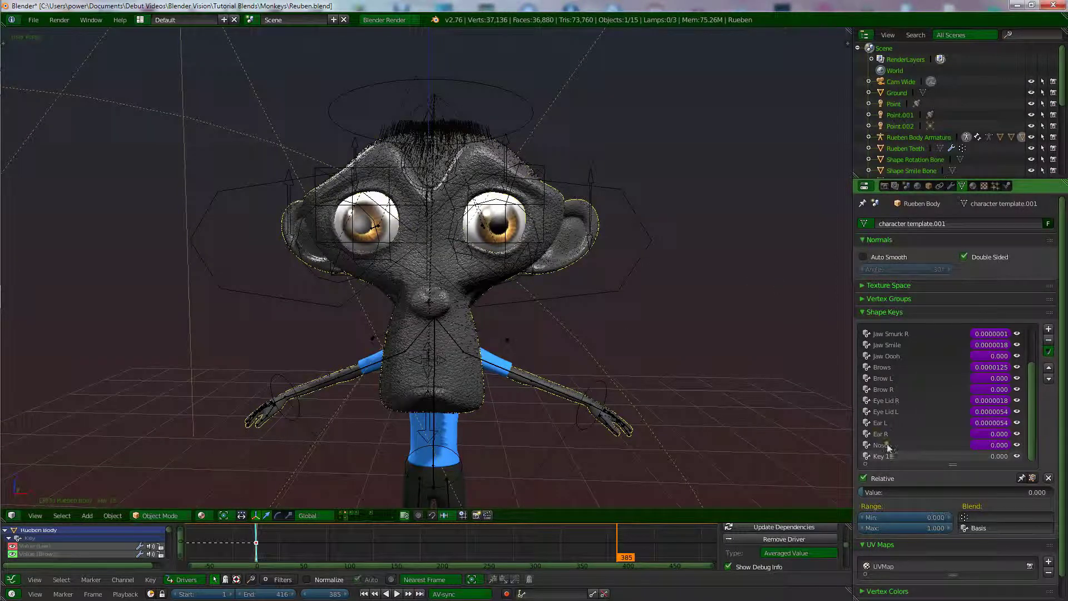
scroll(907, 375, "up", 3)
scroll(907, 375, "down", 3)
mouse_move(540, 333)
middle_mouse_down()
mouse_move(536, 317)
mouse_move(520, 331)
mouse_move(559, 338)
middle_mouse_up()
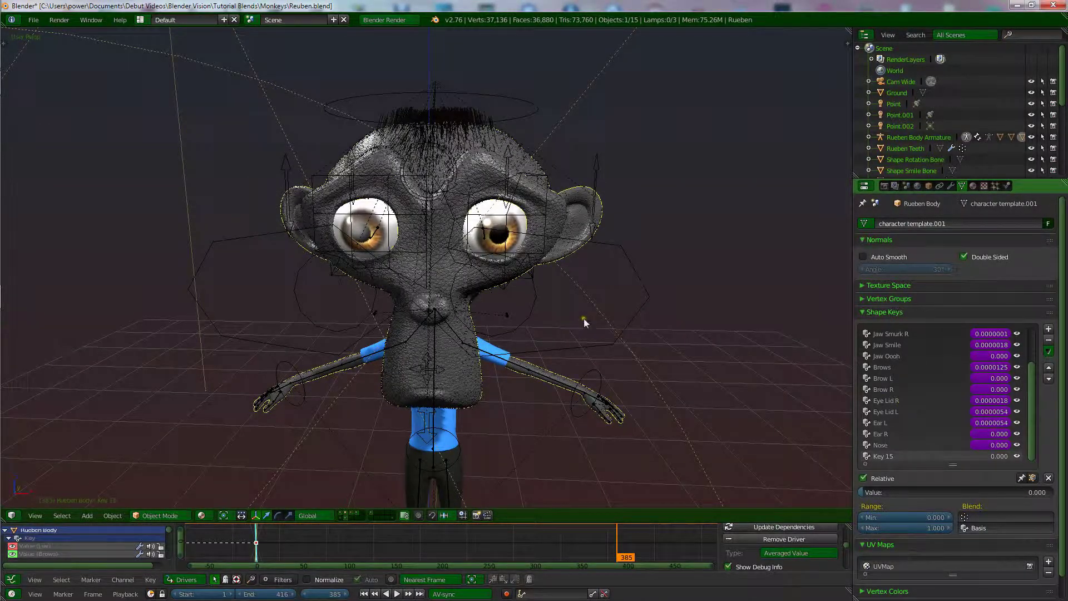